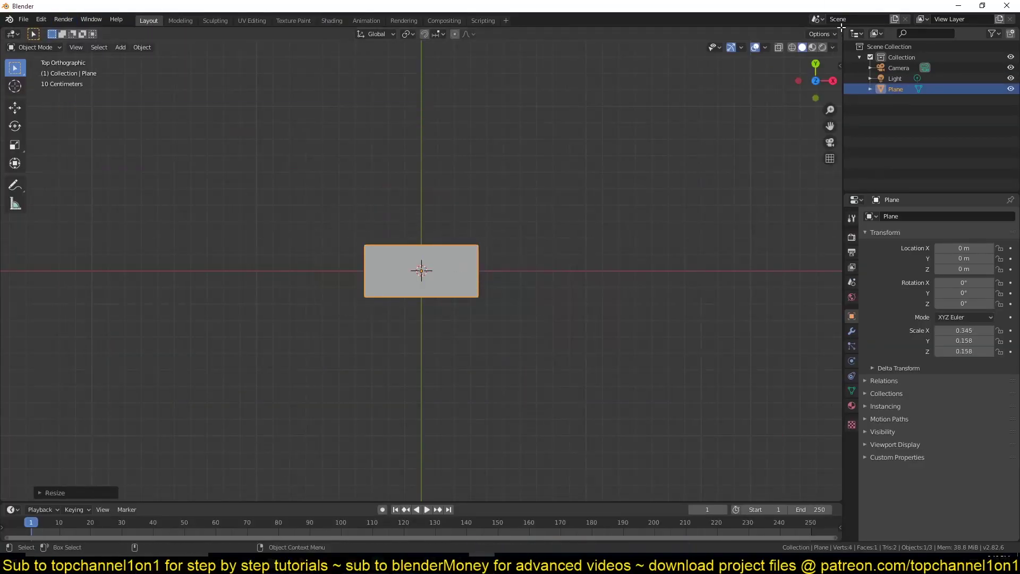
# Split the left area into Image and Shader Editors and load the $100 bill JPG
pyautogui.click(66, 85)
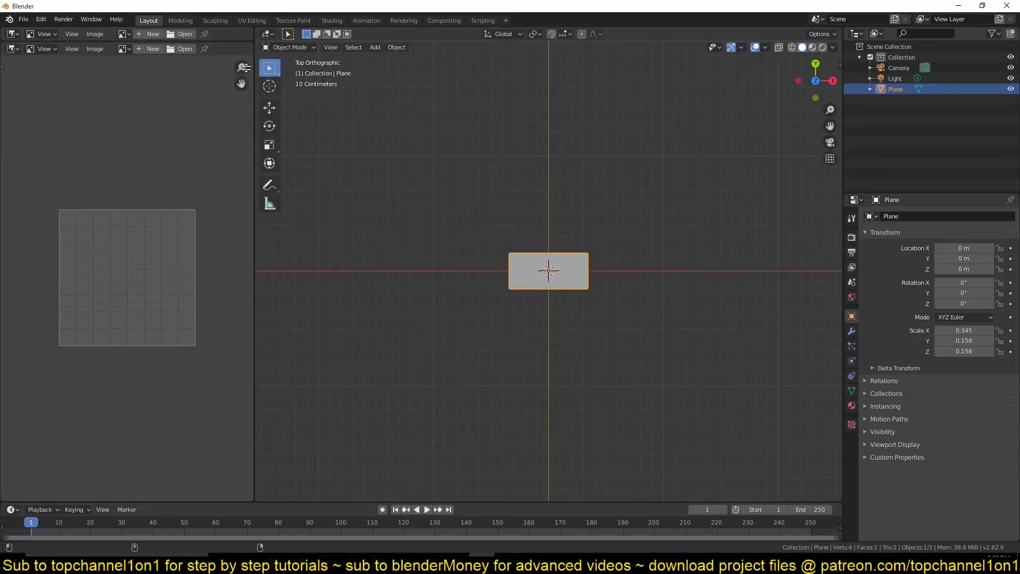
pyautogui.scroll(-3, 600, 329)
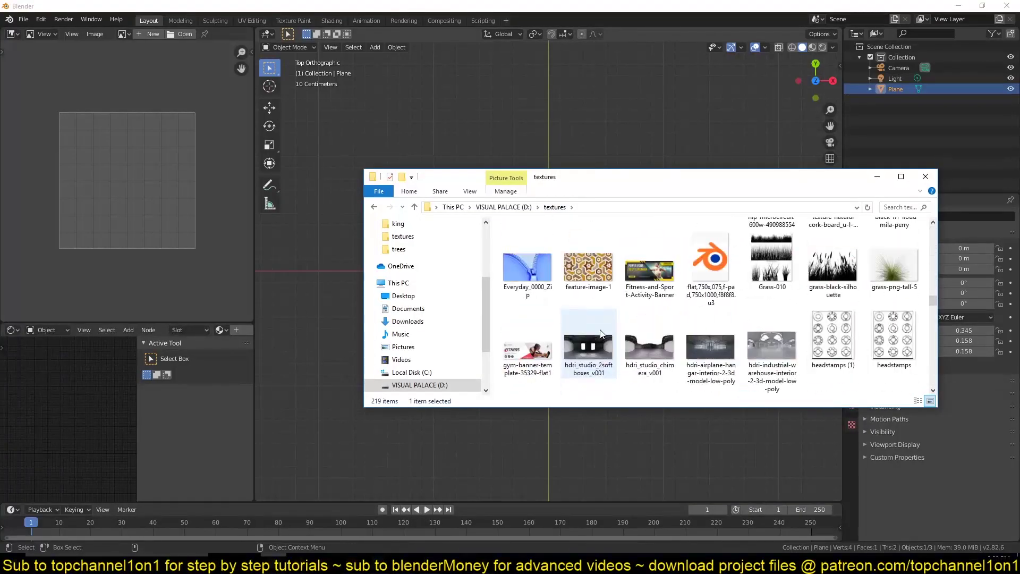
pyautogui.scroll(-3, 601, 330)
pyautogui.hotkey('alt', 'Tab')
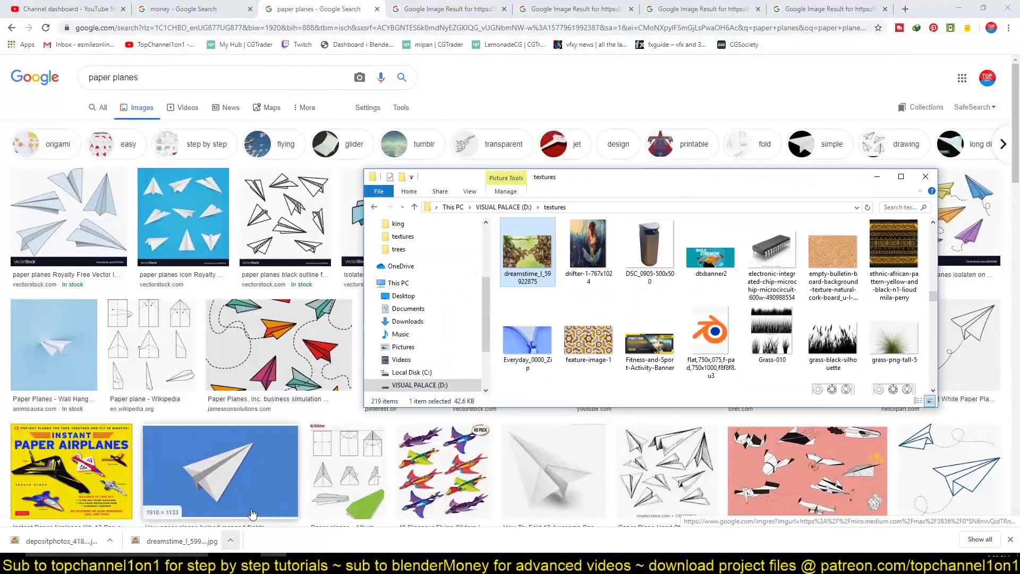
pyautogui.hotkey('alt', 'Tab')
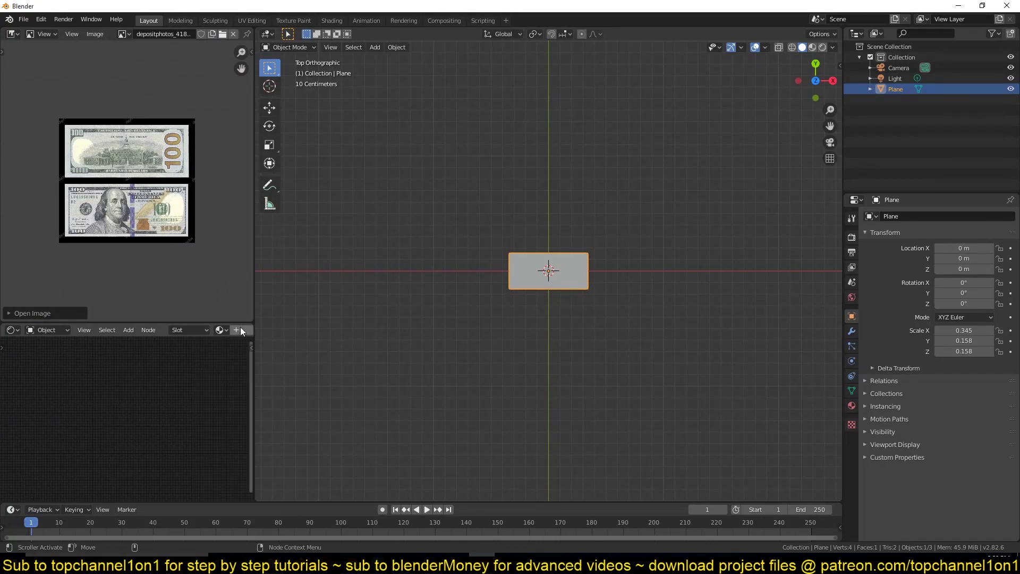
pyautogui.hotkey('shift', 'a')
# Link a bill Image Texture node to Base Color and project the plane's UVs from view
pyautogui.click(191, 314)
pyautogui.click(89, 459)
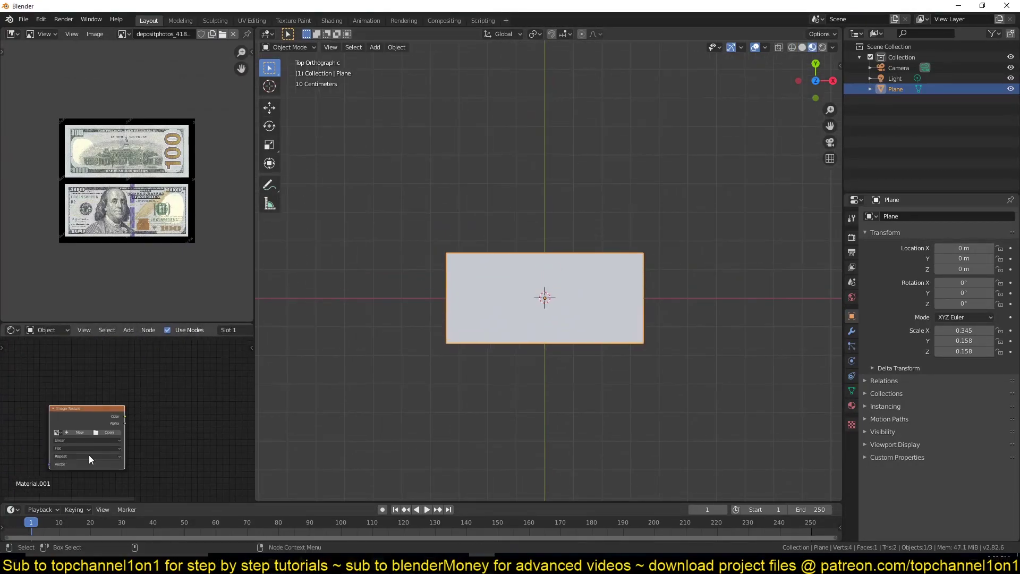
pyautogui.moveTo(148, 400); pyautogui.dragTo(250, 404)
pyautogui.press('Tab')
pyautogui.press('u')
pyautogui.click(510, 351)
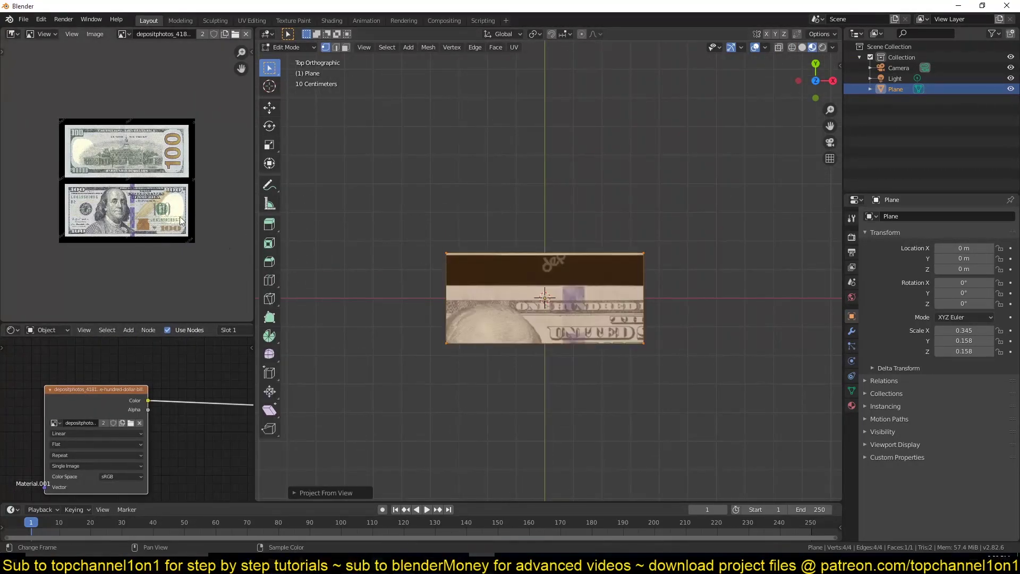
# Scale the UVs over the bill front in the UV Editor and set the plane's X scale to 0.292
pyautogui.click(13, 33)
pyautogui.click(30, 96)
pyautogui.press('s')
pyautogui.click(127, 228)
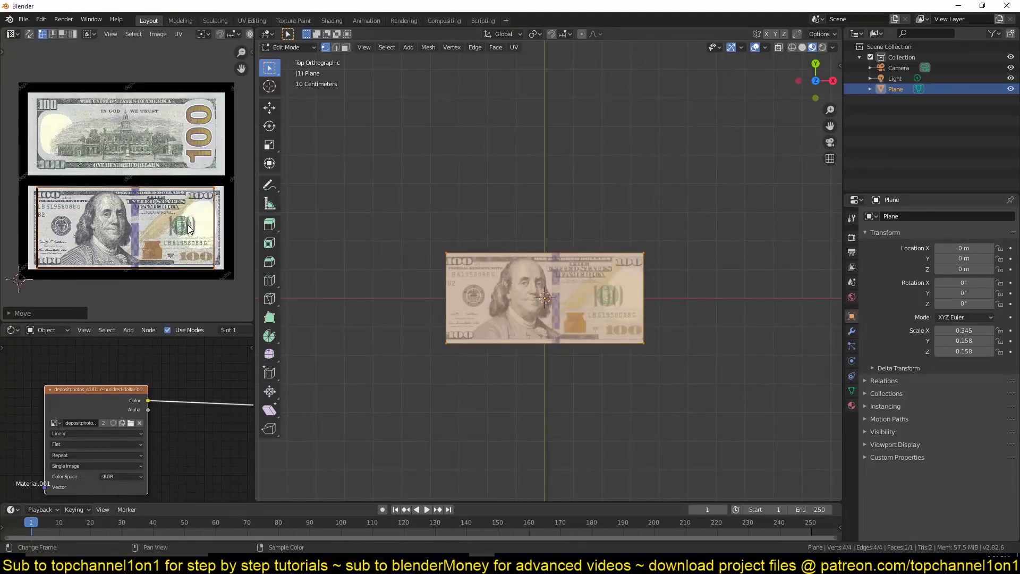
pyautogui.press('s')
pyautogui.press('x')
pyautogui.click(605, 278)
pyautogui.press('s')
pyautogui.click(114, 219)
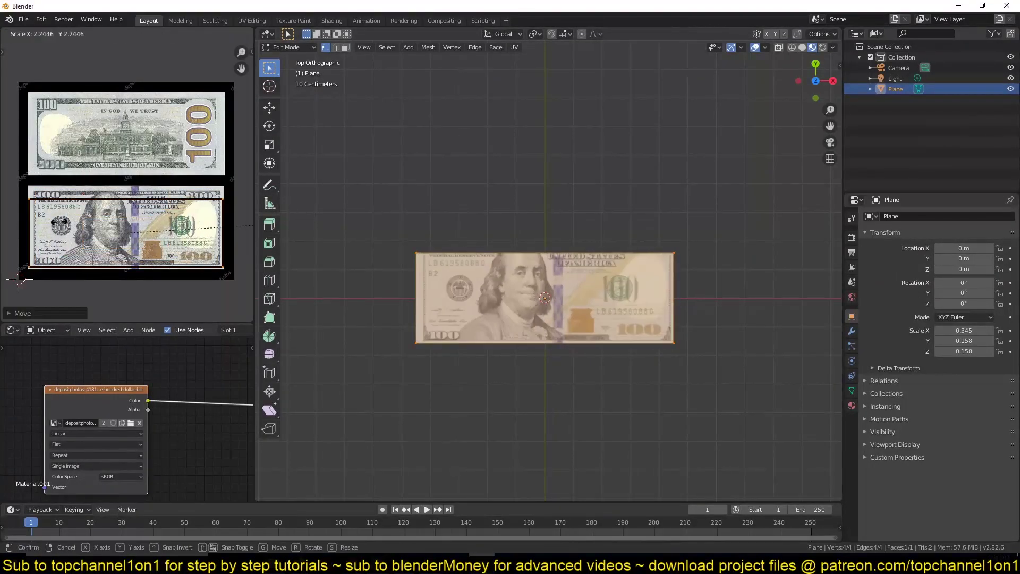
# Shift and resize the UVs along Y to fit the bill front, then check the fit
pyautogui.press('g')
pyautogui.press('y')
pyautogui.click(113, 219)
pyautogui.press('s')
pyautogui.press('y')
pyautogui.click(106, 256)
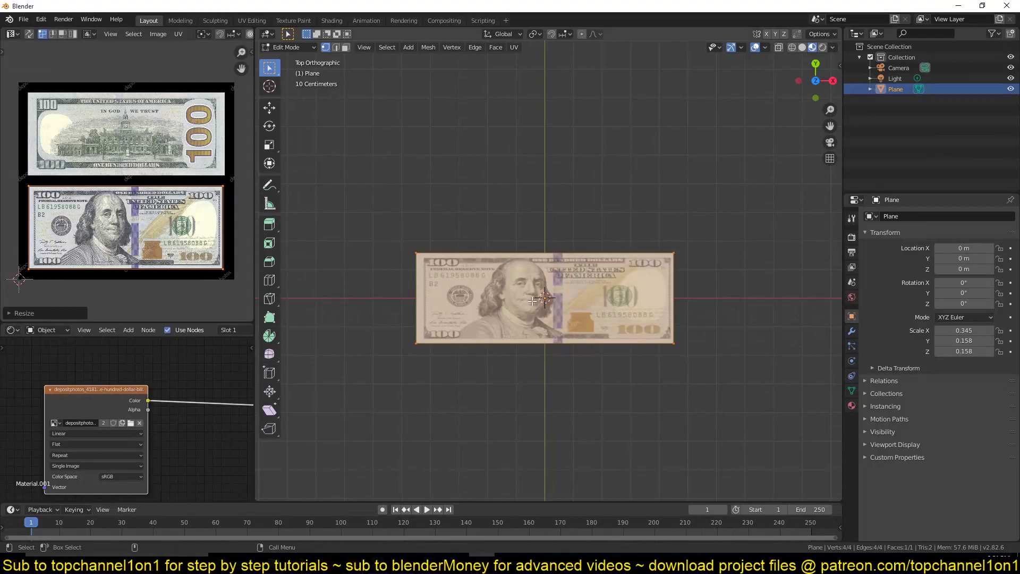
pyautogui.hotkey('ctrl', 'space')
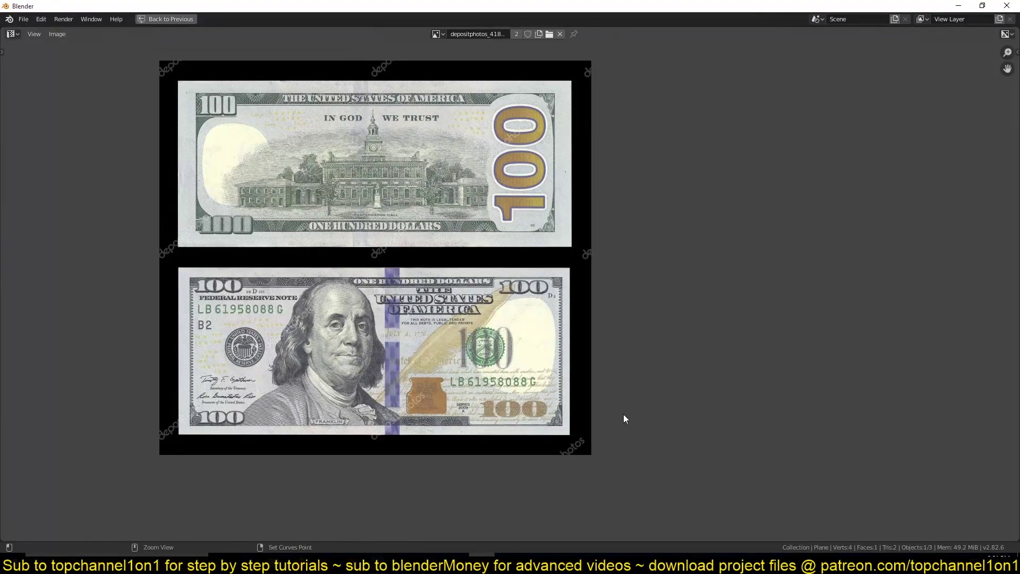
pyautogui.hotkey('ctrl', 'space')
pyautogui.moveTo(660, 314); pyautogui.dragTo(543, 310, button='middle')
# Enlarge the shader area and add a Geometry node with Backfacing routed toward the shader
pyautogui.hotkey('ctrl', 'z')
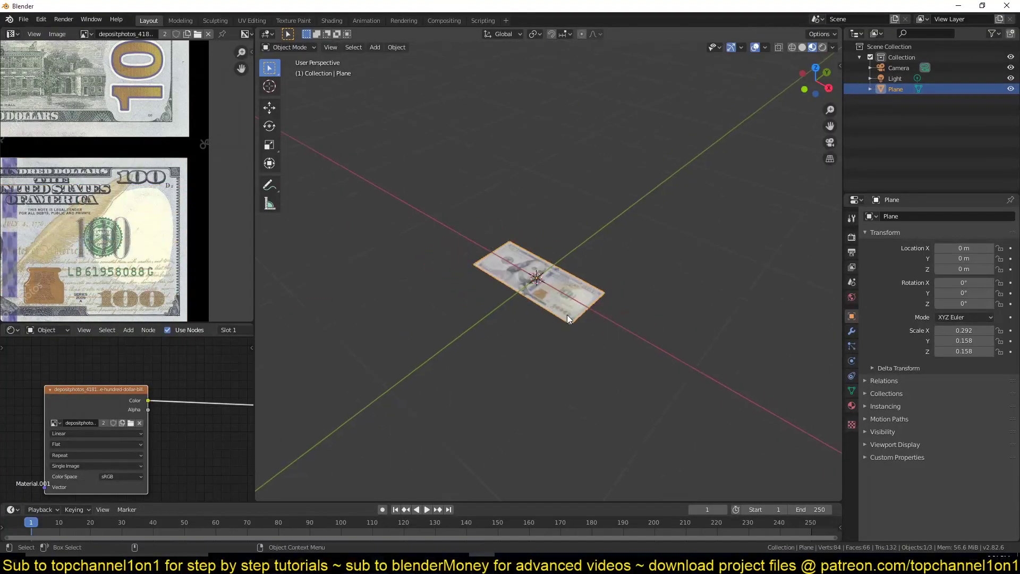
pyautogui.hotkey('ctrl', 'z')
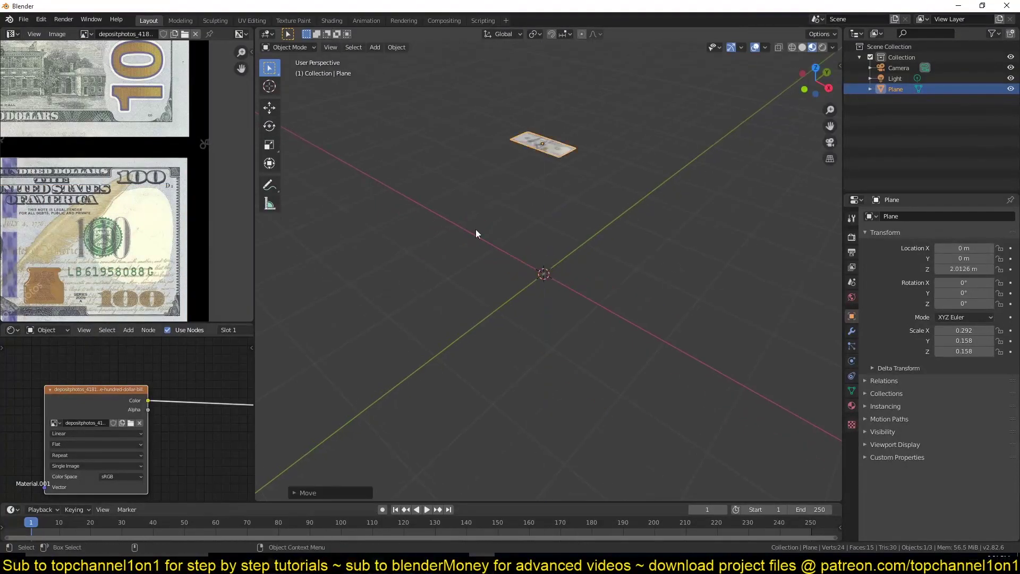
pyautogui.moveTo(255, 372); pyautogui.dragTo(345, 372)
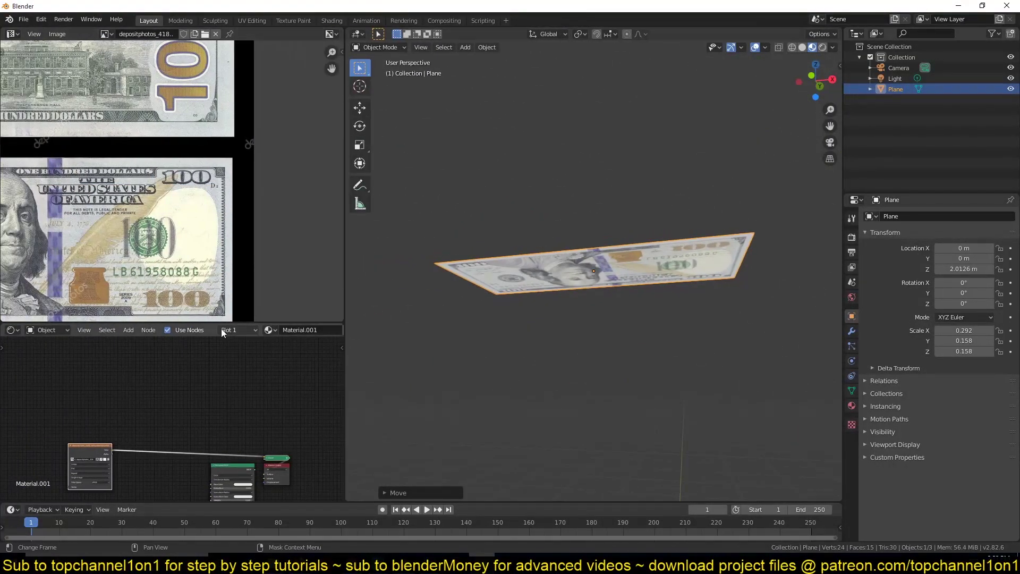
pyautogui.moveTo(159, 323); pyautogui.dragTo(159, 201)
pyautogui.hotkey('shift', 'a')
pyautogui.click(158, 324)
pyautogui.moveTo(171, 275); pyautogui.dragTo(291, 438)
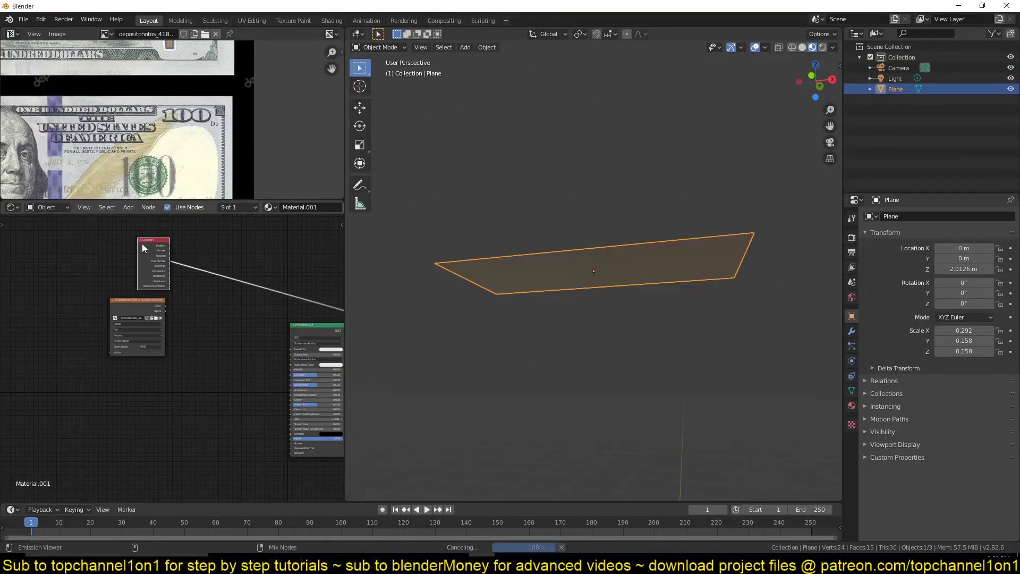
pyautogui.moveTo(212, 266); pyautogui.dragTo(213, 372, button='middle')
# Add a Mix node driven by Backfacing, testing the underside with a blue second colour
pyautogui.hotkey('shift', 'a')
pyautogui.click(295, 458)
pyautogui.click(295, 308)
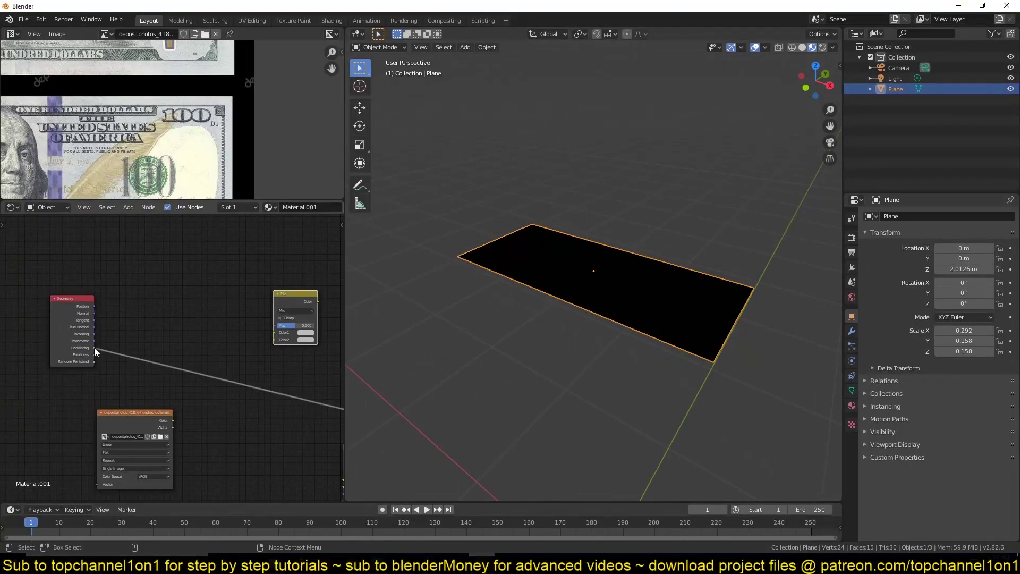
pyautogui.moveTo(173, 421); pyautogui.dragTo(274, 333)
pyautogui.moveTo(444, 348); pyautogui.dragTo(425, 319, button='middle')
pyautogui.click(306, 339)
pyautogui.click(332, 274)
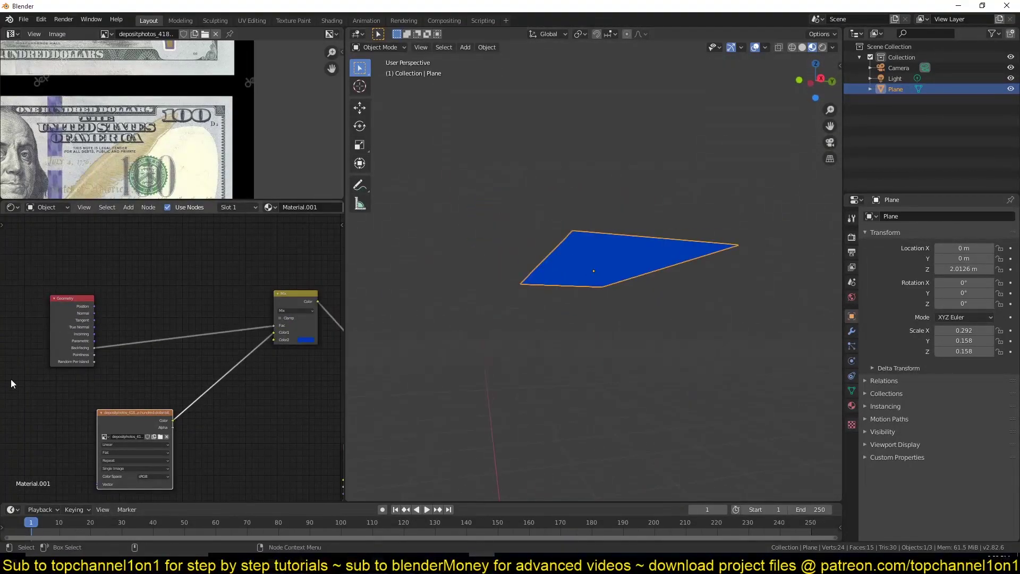
# Feed a second bill texture through a Mapping node into the Mix, offset 0.48 m in Y
pyautogui.hotkey('ctrl', 't')
pyautogui.moveTo(166, 480)
pyautogui.mouseDown(button='middle')
pyautogui.moveTo(240, 427)
pyautogui.moveTo(133, 493)
pyautogui.mouseUp(button='middle')
pyautogui.scroll(-2, 240, 427)
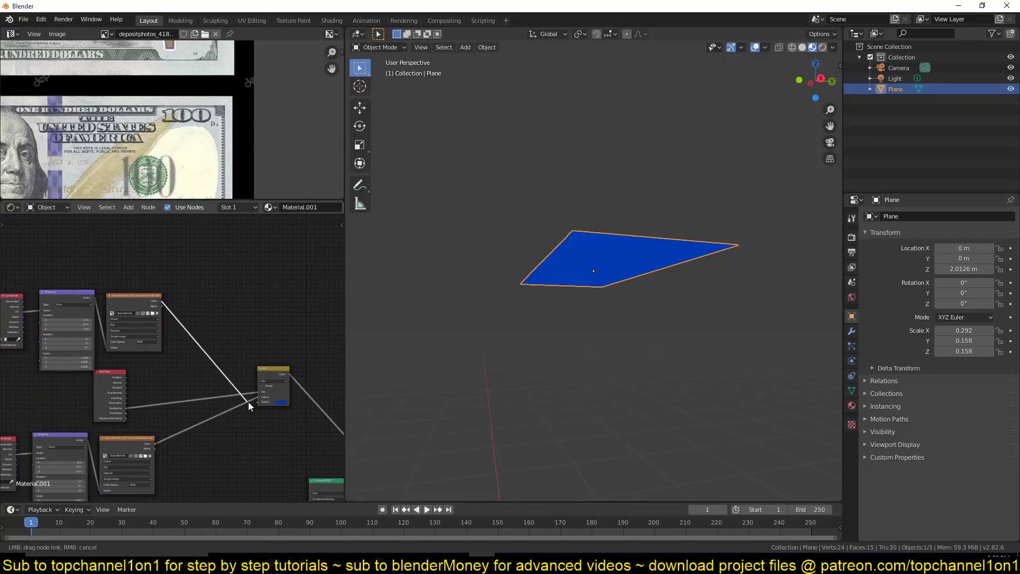
pyautogui.moveTo(161, 301); pyautogui.dragTo(258, 397)
pyautogui.moveTo(614, 370); pyautogui.dragTo(584, 319, button='middle')
pyautogui.scroll(5, 16, 284)
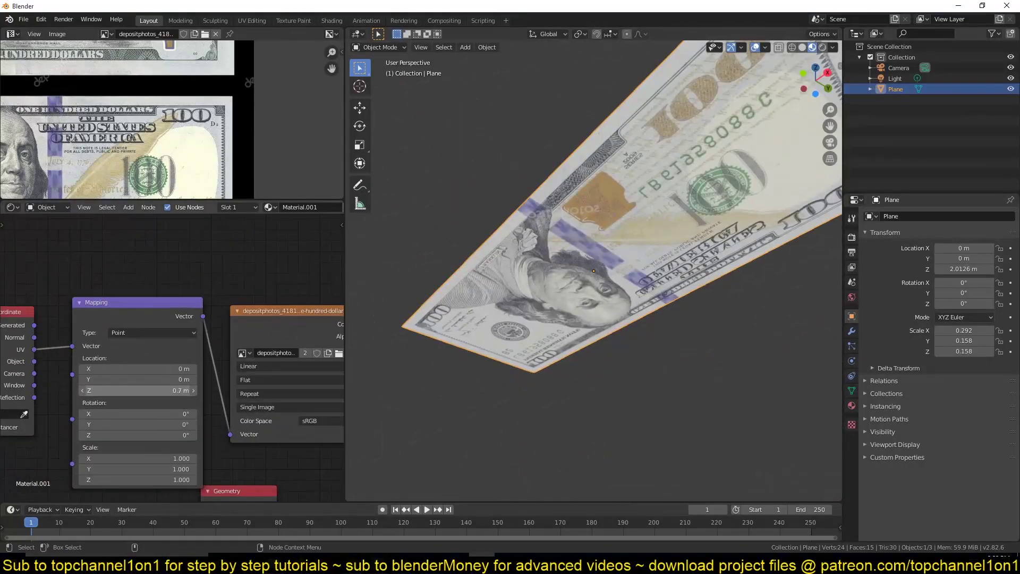
pyautogui.moveTo(138, 379); pyautogui.dragTo(175, 379)
pyautogui.scroll(-4, 500, 362)
pyautogui.scroll(-3, 560, 356)
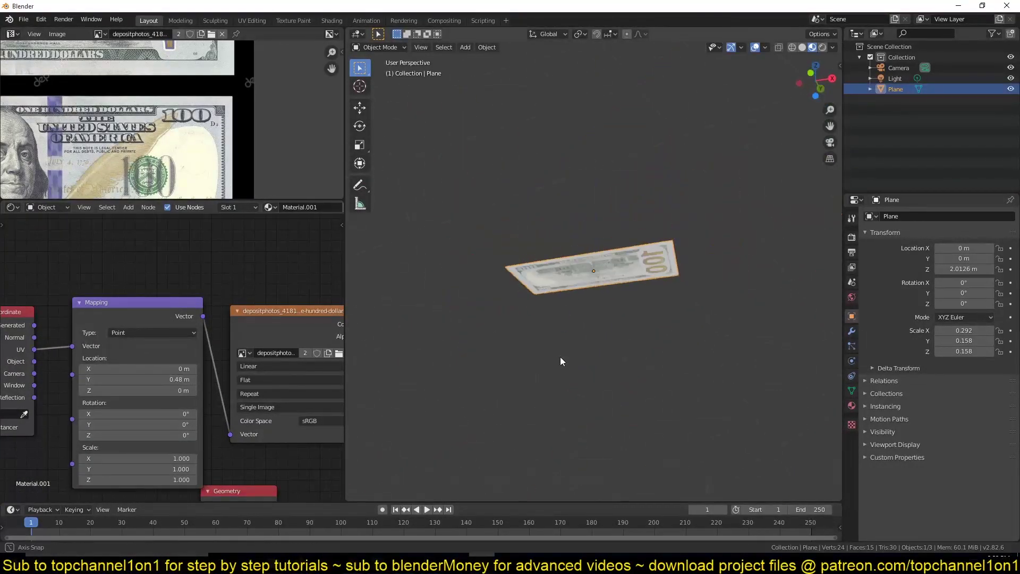
pyautogui.moveTo(560, 356); pyautogui.dragTo(552, 435, button='middle')
pyautogui.hotkey('shift', 'a')
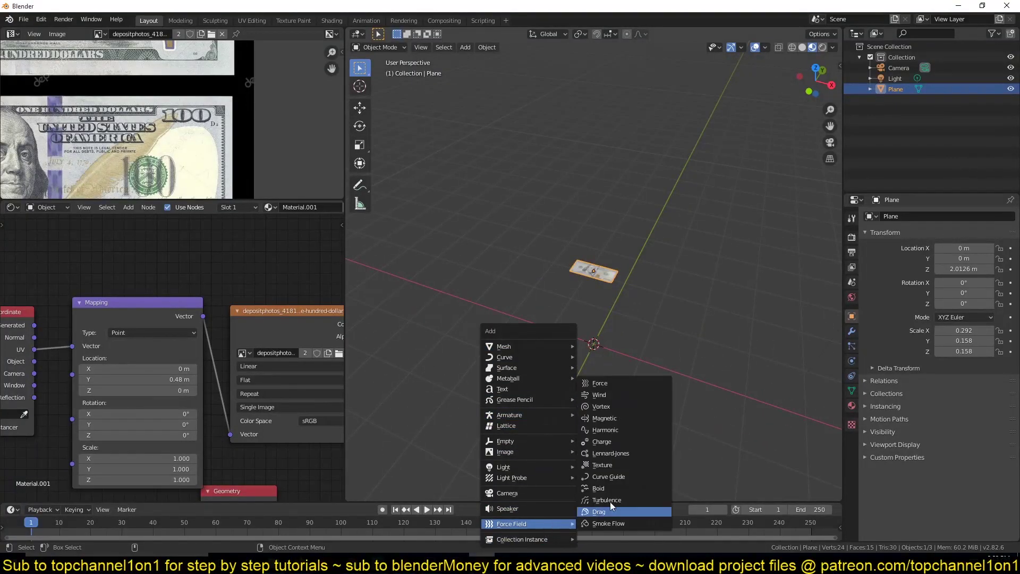
# Enable Cloth physics on the bill plane
pyautogui.click(852, 406)
pyautogui.click(851, 362)
pyautogui.click(888, 253)
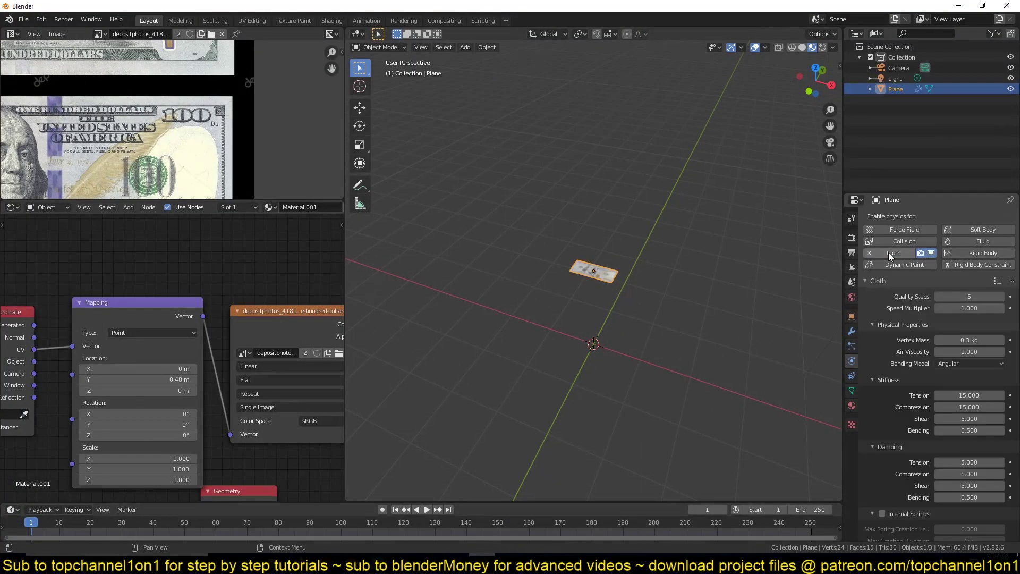
# Add a Turbulence force field with strength 1000 and play the fall to test it
pyautogui.hotkey('shift', 'a')
pyautogui.click(645, 432)
pyautogui.doubleClick(967, 309)
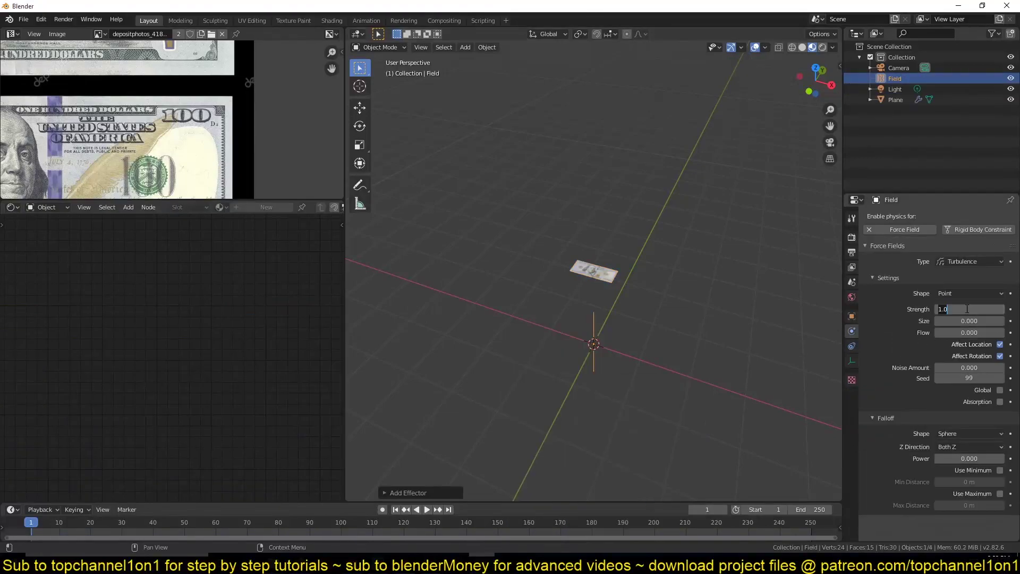
pyautogui.click(585, 322)
pyautogui.hotkey('shift', 'Left')
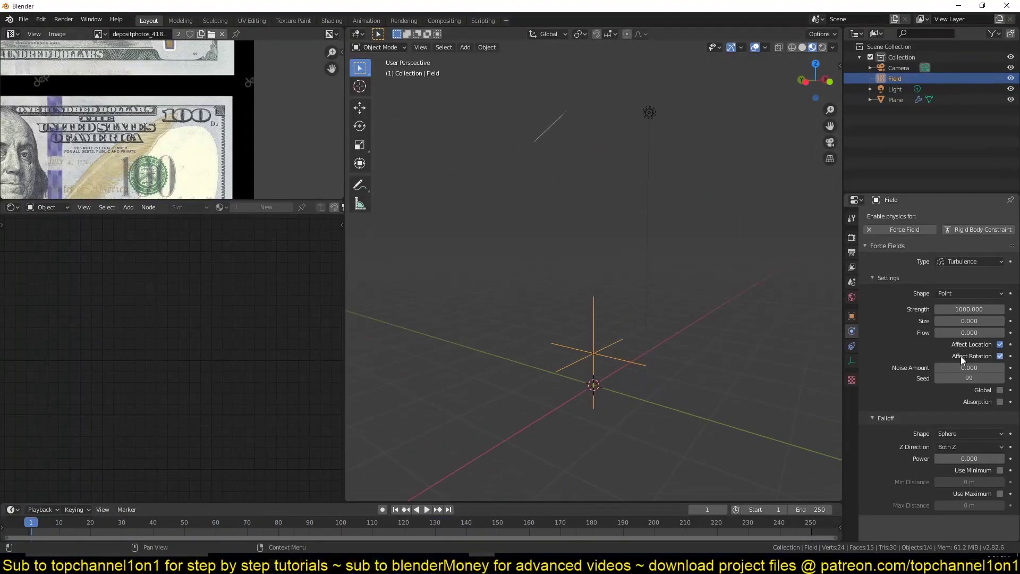
# Tune the turbulence to strength 100, size 10 and the bill's vertex mass to 0.05 kg
pyautogui.moveTo(696, 342); pyautogui.dragTo(731, 340, button='middle')
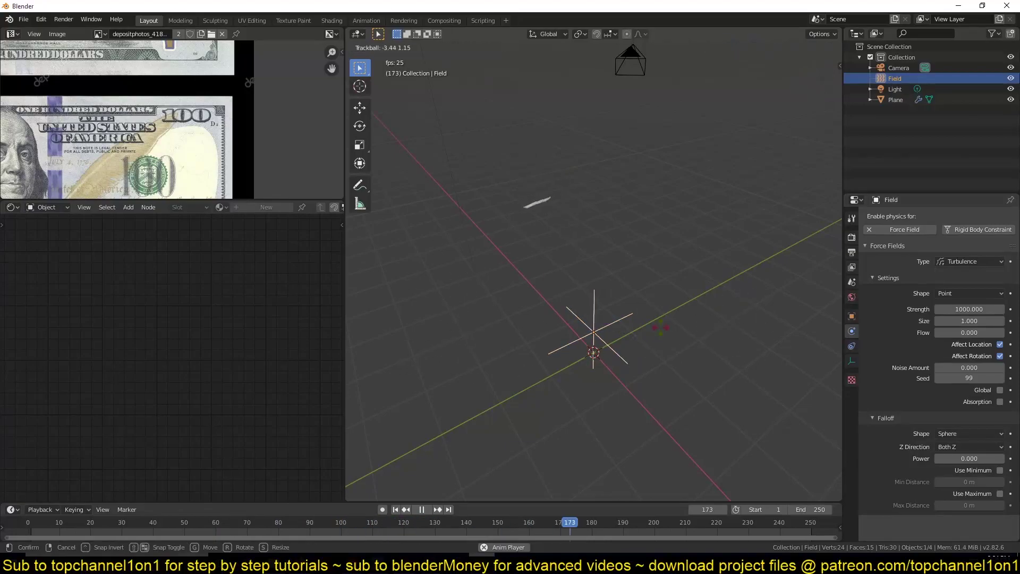
pyautogui.press('Escape')
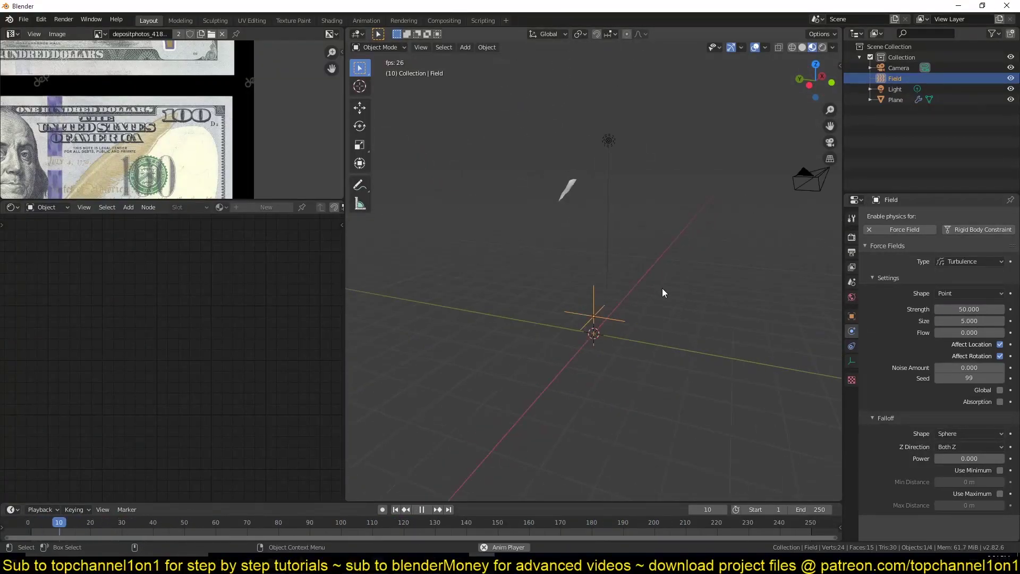
pyautogui.click(564, 137)
pyautogui.press('Escape')
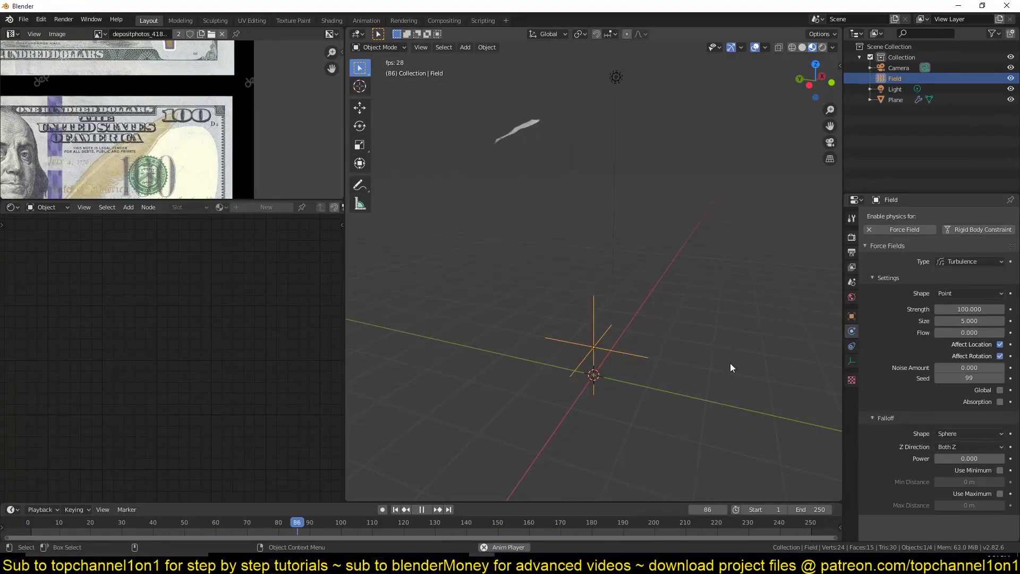
pyautogui.press('Escape')
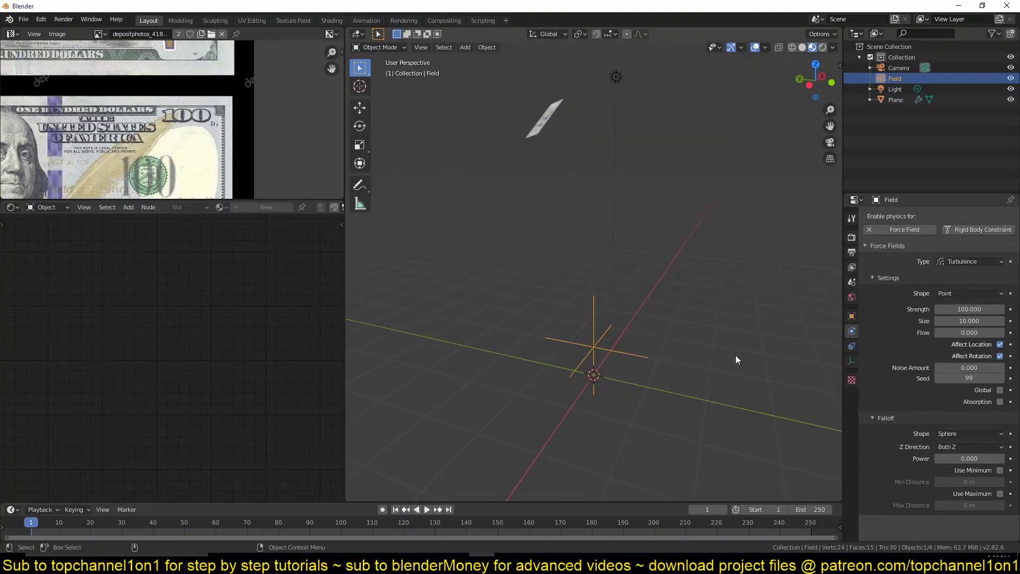
pyautogui.moveTo(736, 355); pyautogui.dragTo(687, 421, button='middle')
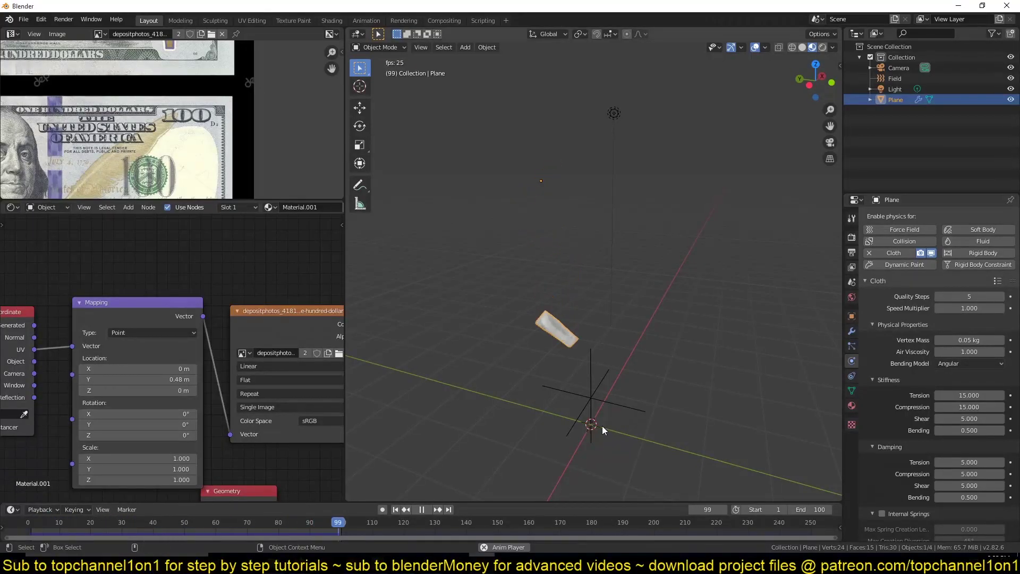
# Add a large floor plane beneath the bill
pyautogui.hotkey('shift', 'a')
pyautogui.click(667, 247)
pyautogui.click(852, 405)
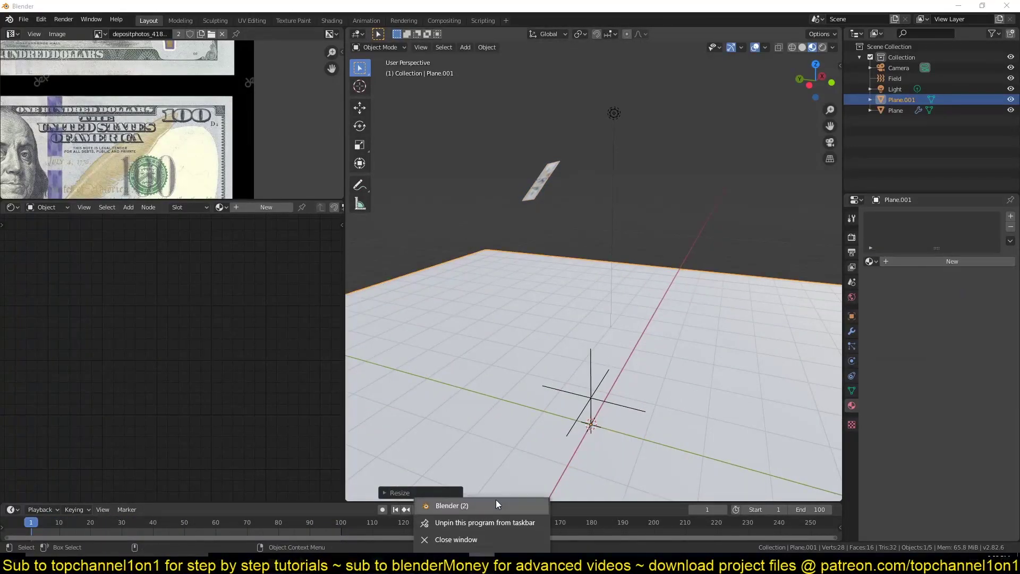
# Open the bill project .blend from the materials folder in a second Blender window
pyautogui.click(496, 502)
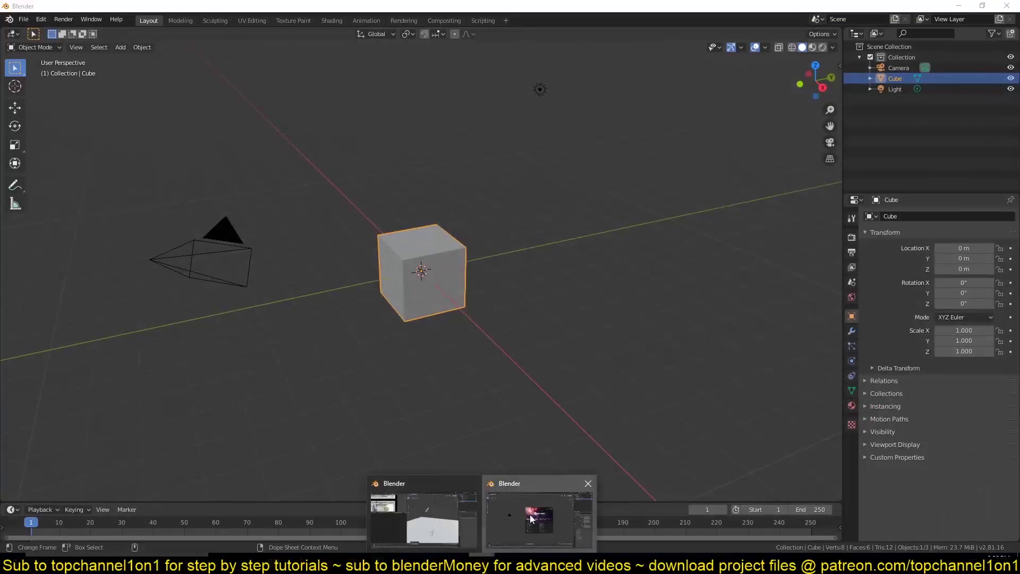
pyautogui.click(23, 19)
pyautogui.click(33, 43)
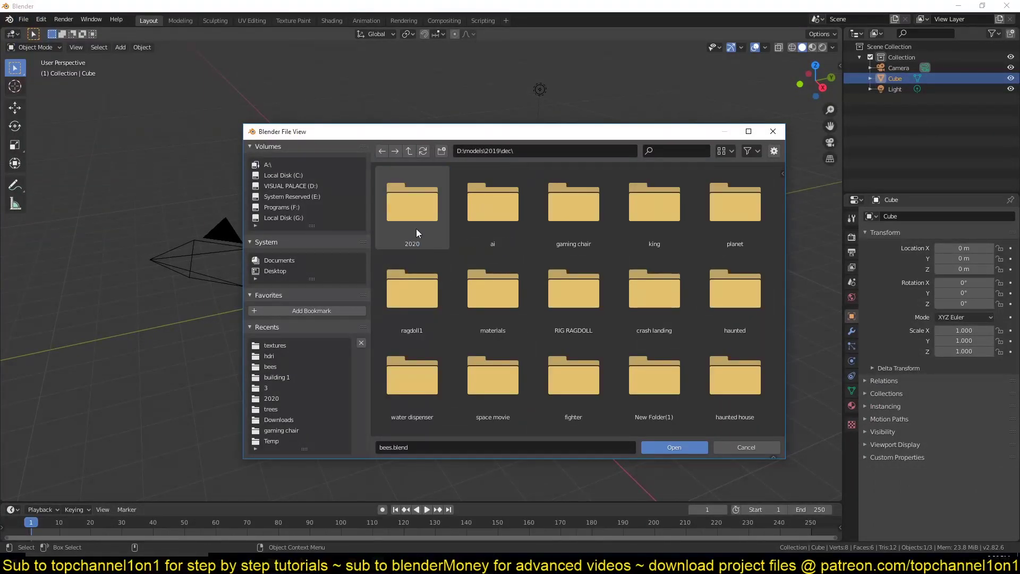
pyautogui.scroll(-3, 518, 327)
pyautogui.doubleClick(518, 327)
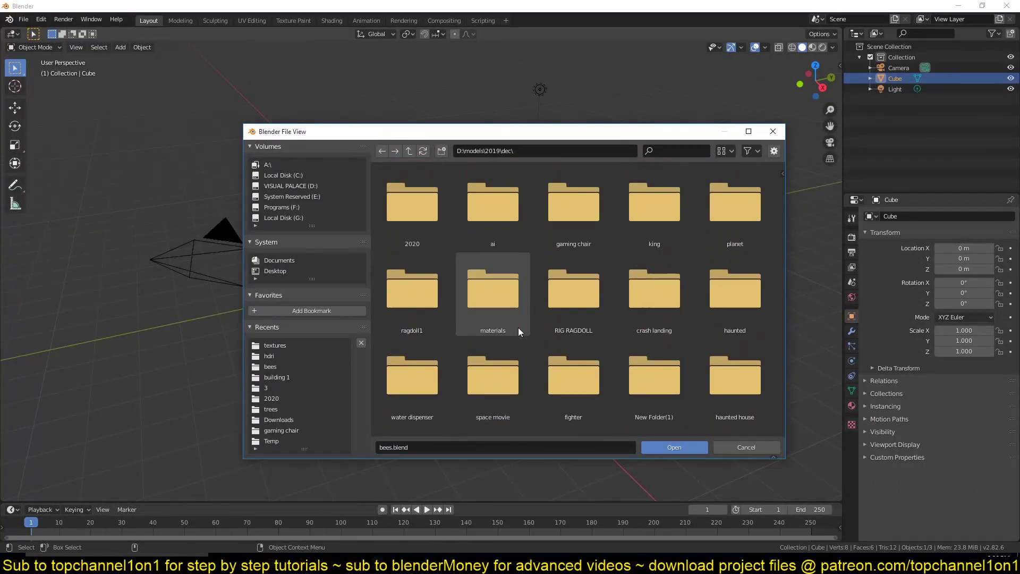
pyautogui.click(674, 447)
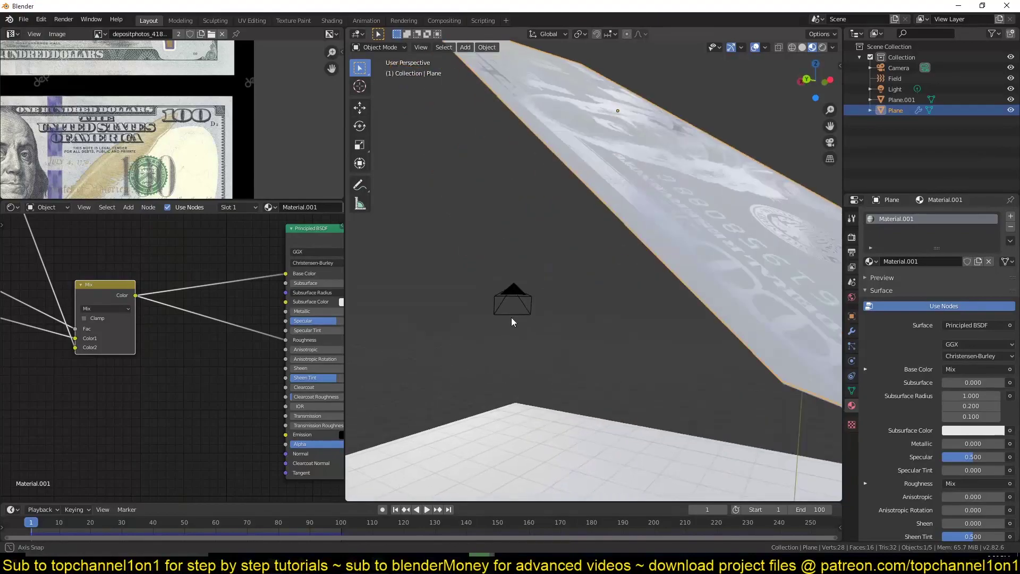
pyautogui.rightClick(491, 342)
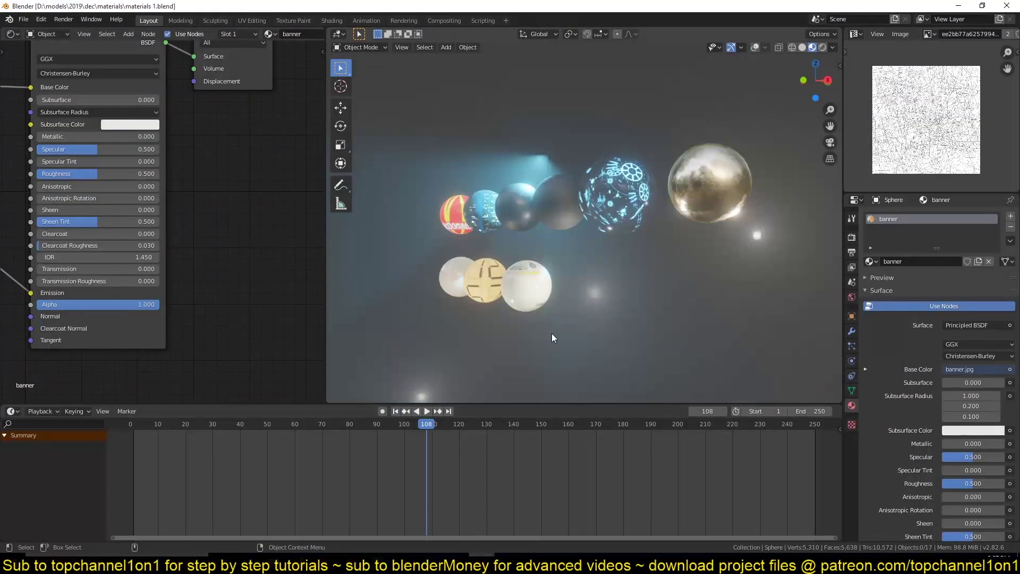
# Open materials 2.blend to get the carpet material
pyautogui.click(24, 19)
pyautogui.click(42, 43)
pyautogui.doubleClick(623, 188)
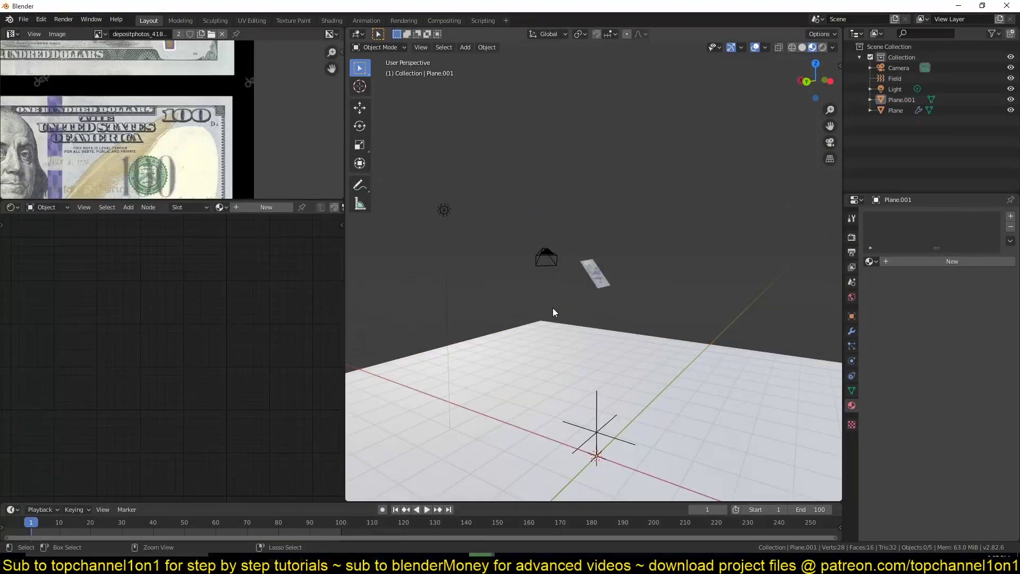
# Delete the unwanted object, replay the carpet fall, and select the Light in front view
pyautogui.press('Delete')
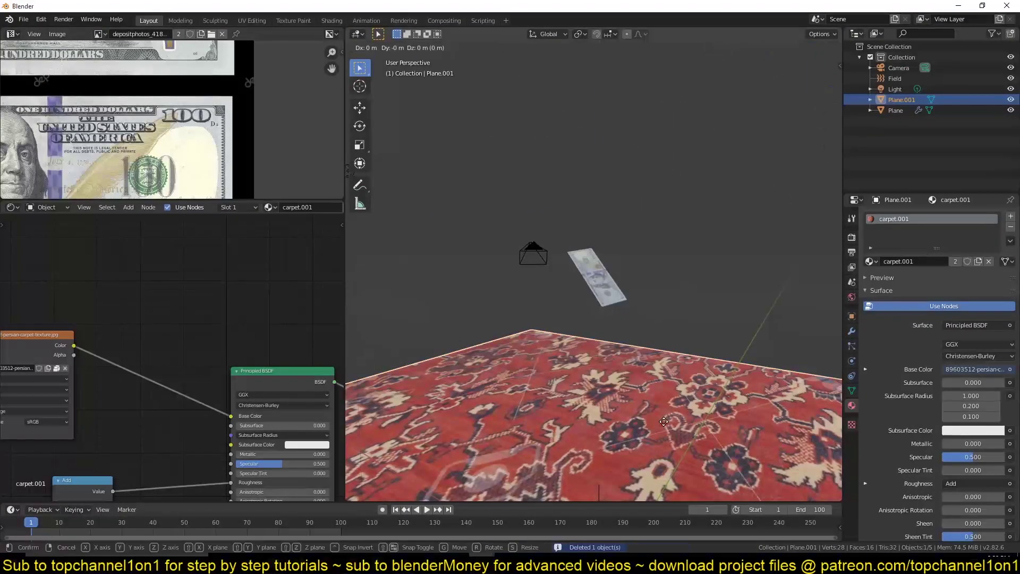
pyautogui.press('space')
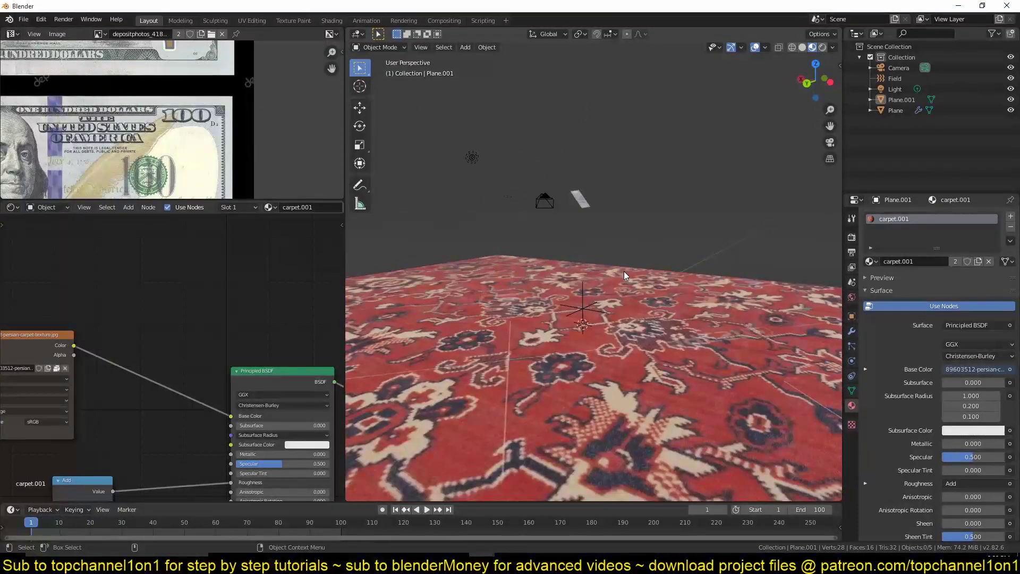
pyautogui.press('Escape')
pyautogui.press('KP_1')
pyautogui.click(680, 192)
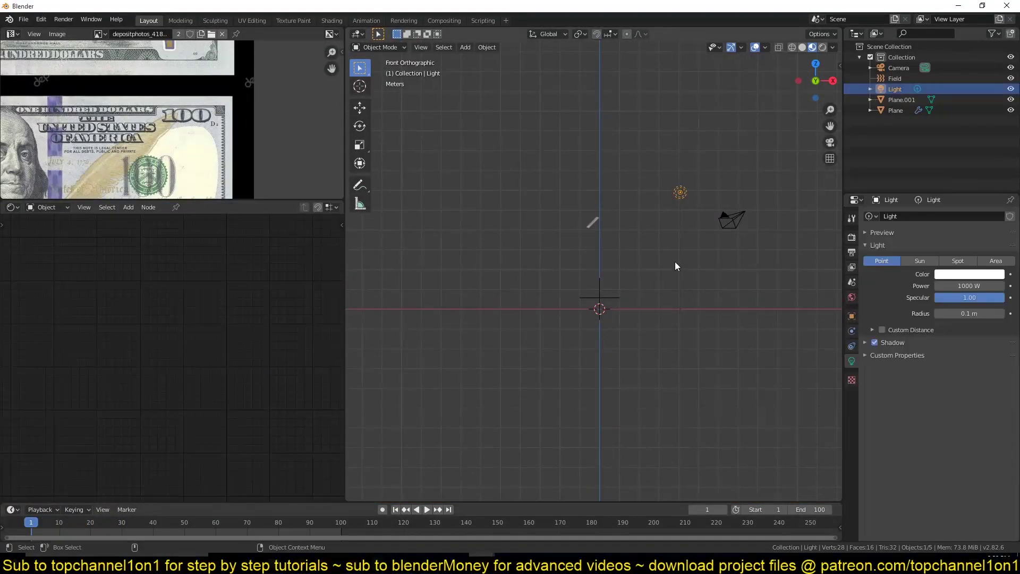
pyautogui.moveTo(675, 262); pyautogui.dragTo(657, 312, button='middle')
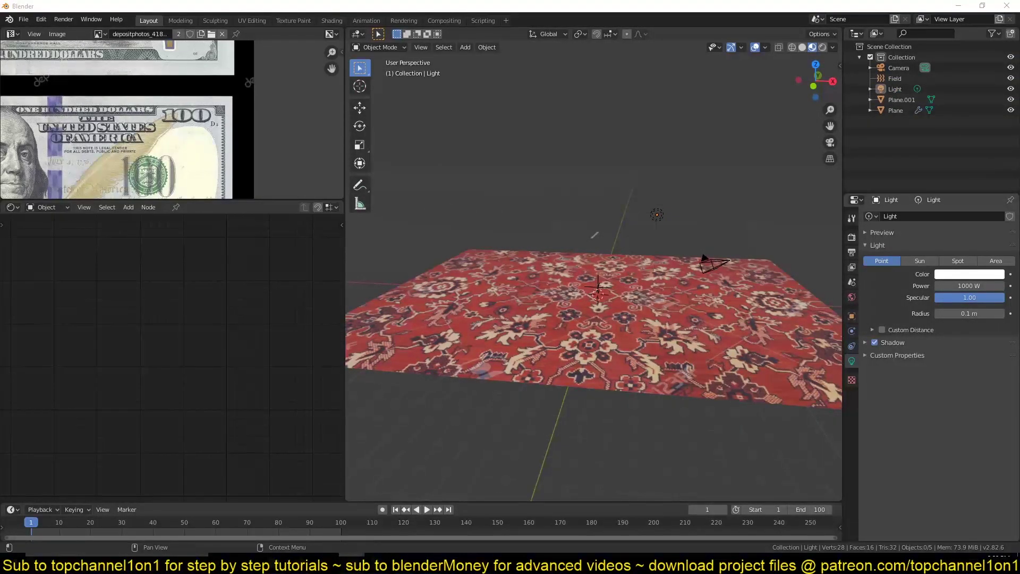
# Turn the Outliner into a wider Image Editor showing the hotel lounge reference photo
pyautogui.click(860, 33)
pyautogui.click(526, 68)
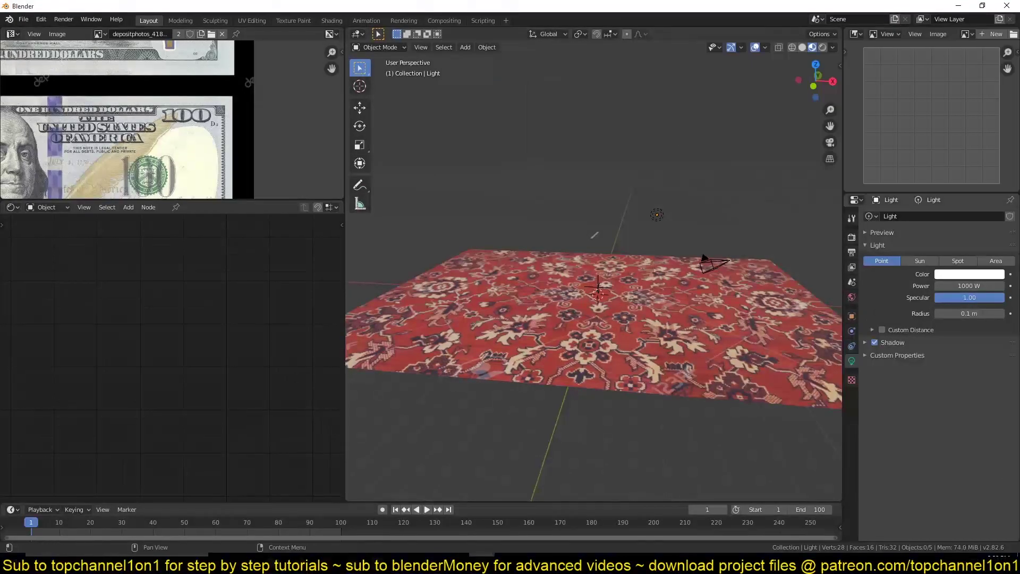
pyautogui.moveTo(844, 161); pyautogui.dragTo(799, 159)
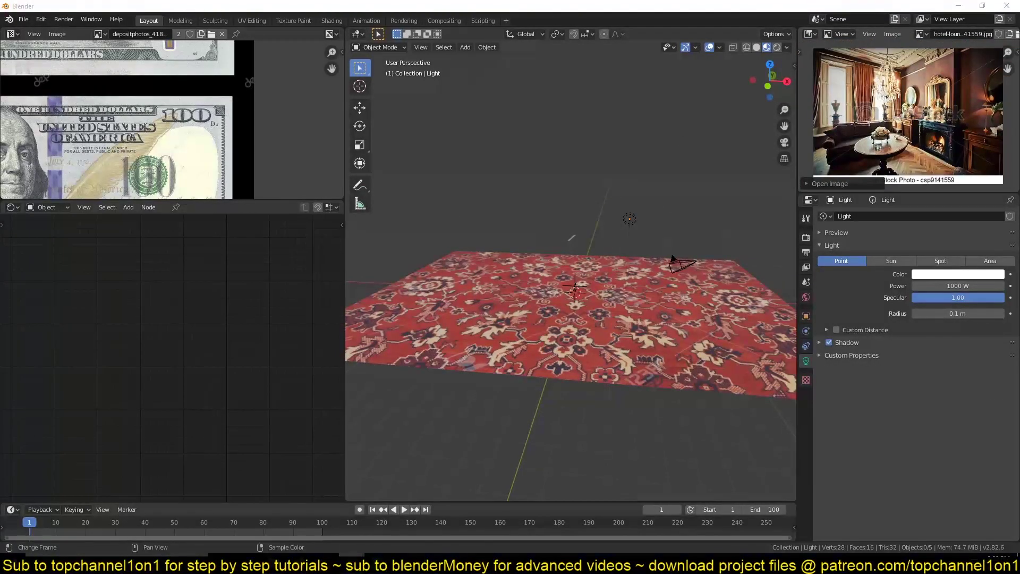
pyautogui.scroll(2, 870, 136)
pyautogui.scroll(-3, 870, 136)
pyautogui.scroll(2, 662, 265)
# Scale a new cube into room walls around the carpet and bring up the carpet's physics
pyautogui.hotkey('shift', 'a')
pyautogui.click(689, 255)
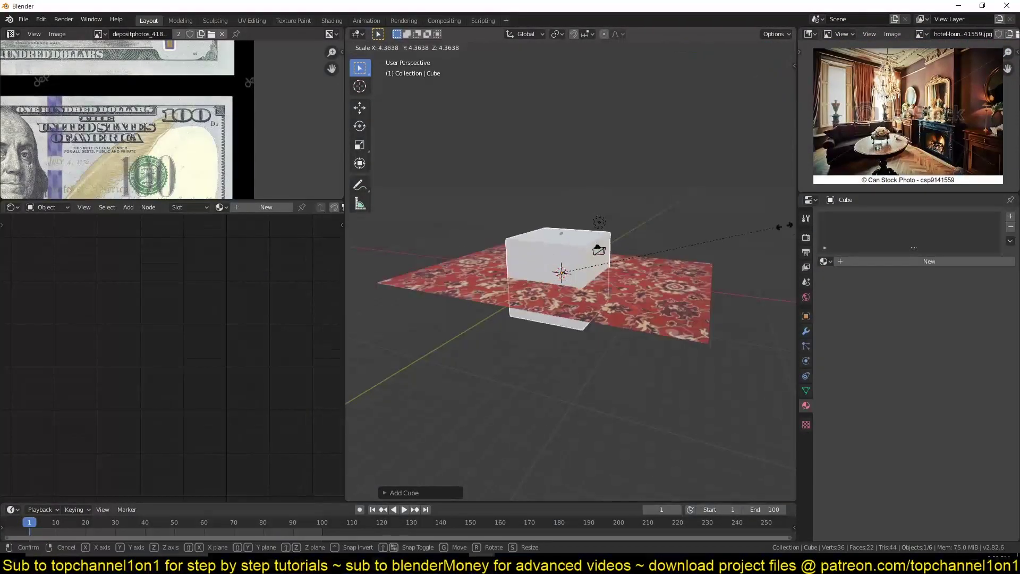
pyautogui.press('s')
pyautogui.click(540, 149)
pyautogui.press('KP_7')
pyautogui.press('s')
pyautogui.press('x')
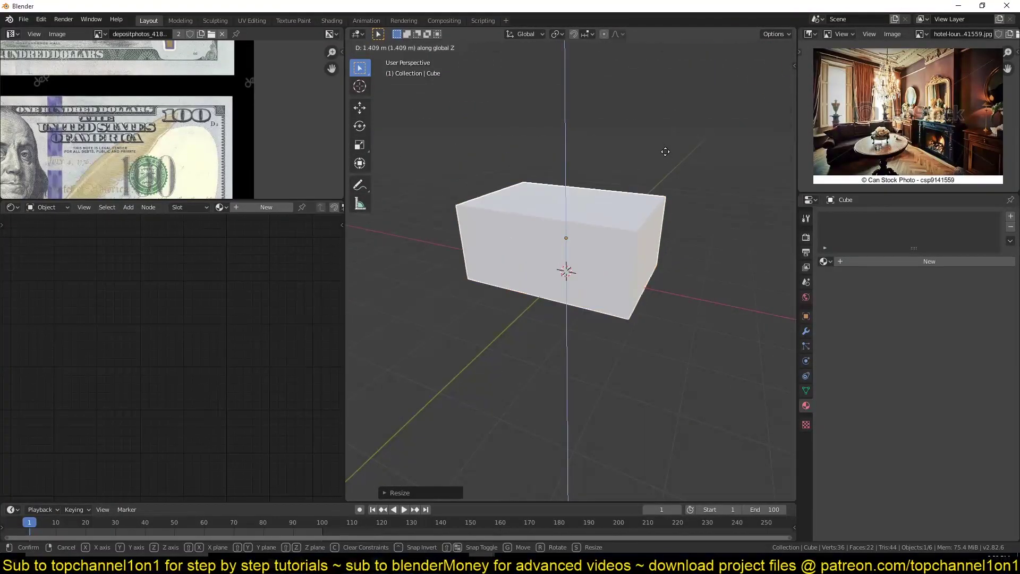
pyautogui.press('KP_0')
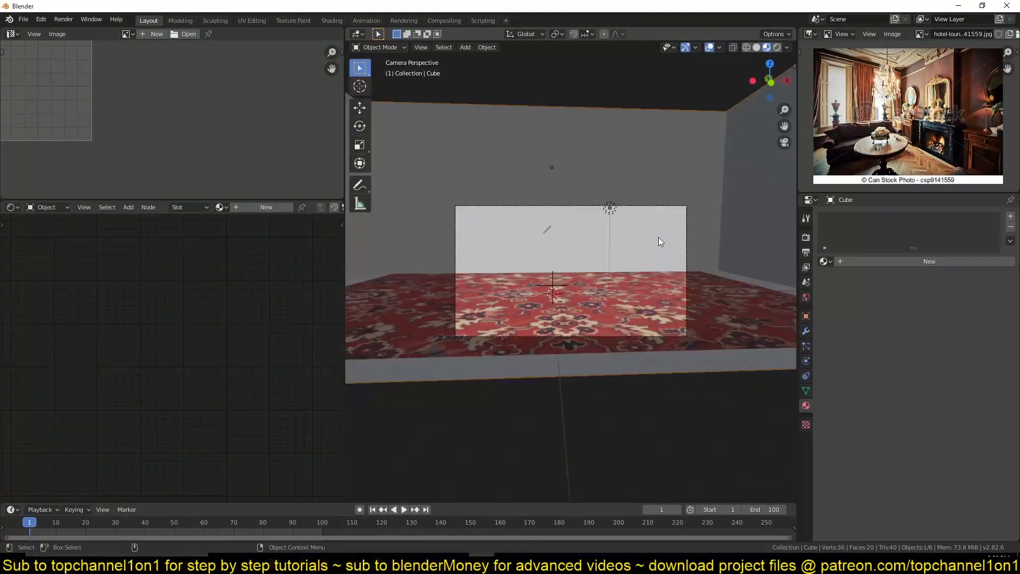
pyautogui.press('s')
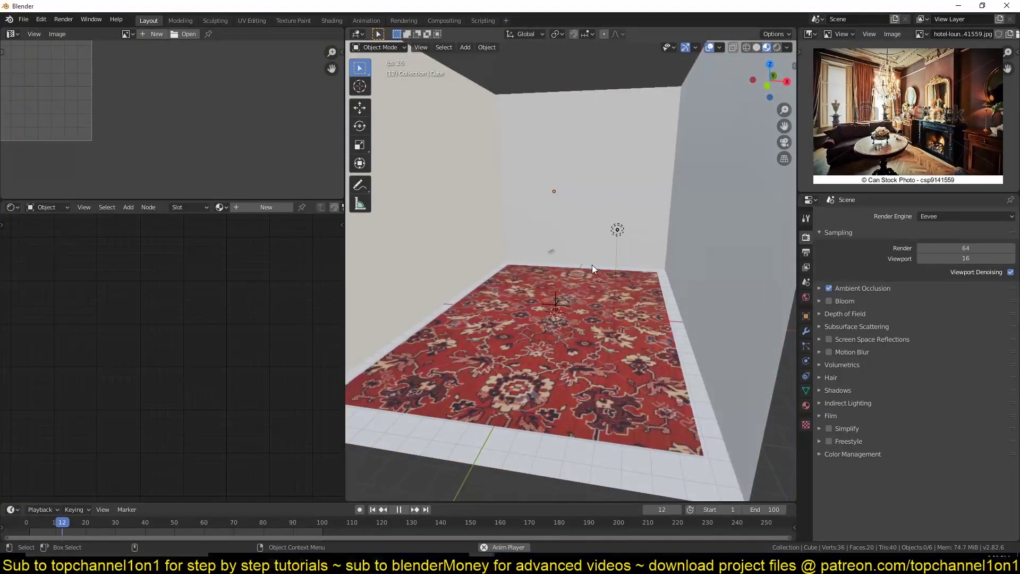
pyautogui.click(806, 361)
pyautogui.click(870, 240)
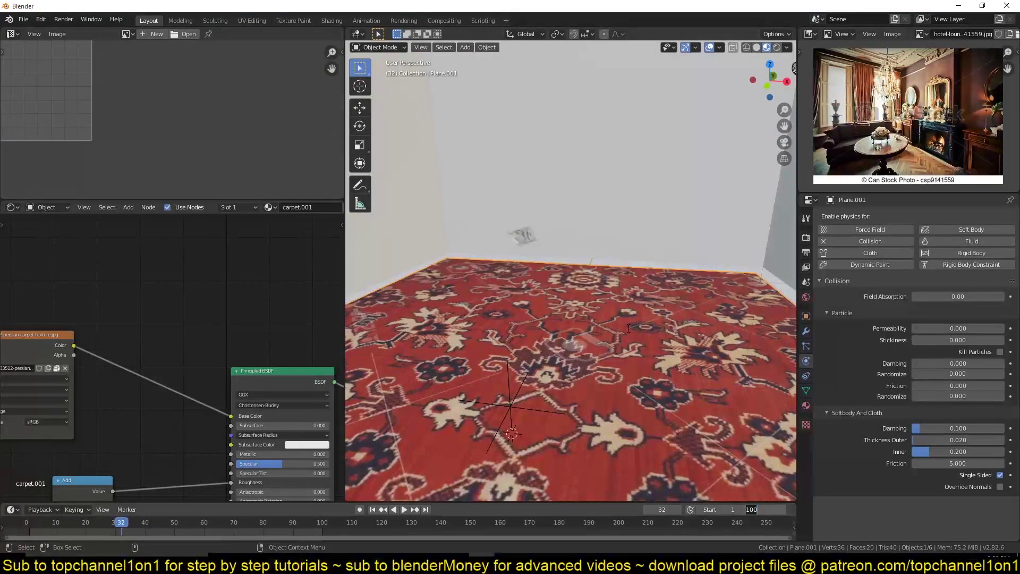
pyautogui.write('200')
# Save the project as money rain.blend in a new folder
pyautogui.hotkey('ctrl', 's')
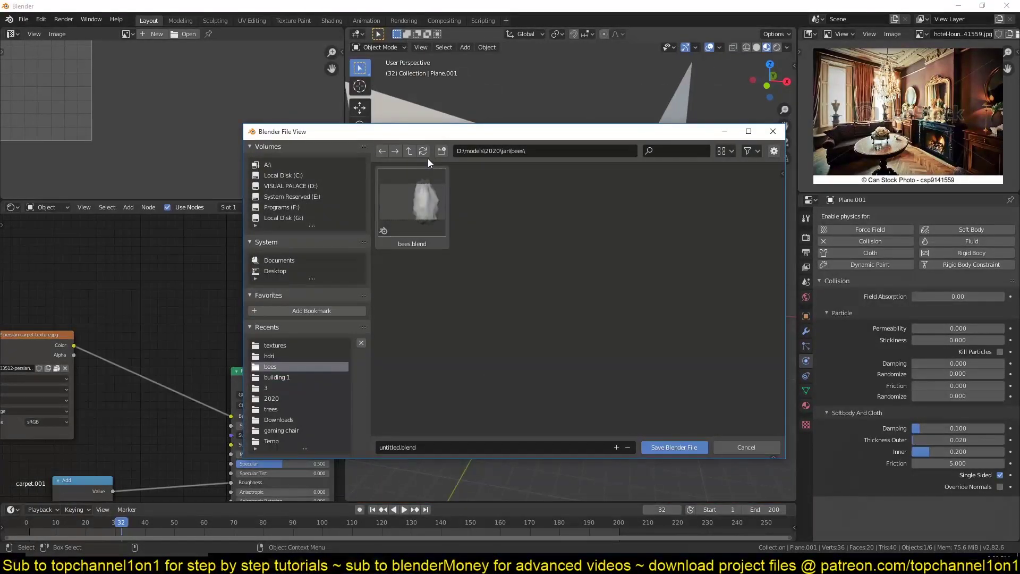
pyautogui.click(441, 151)
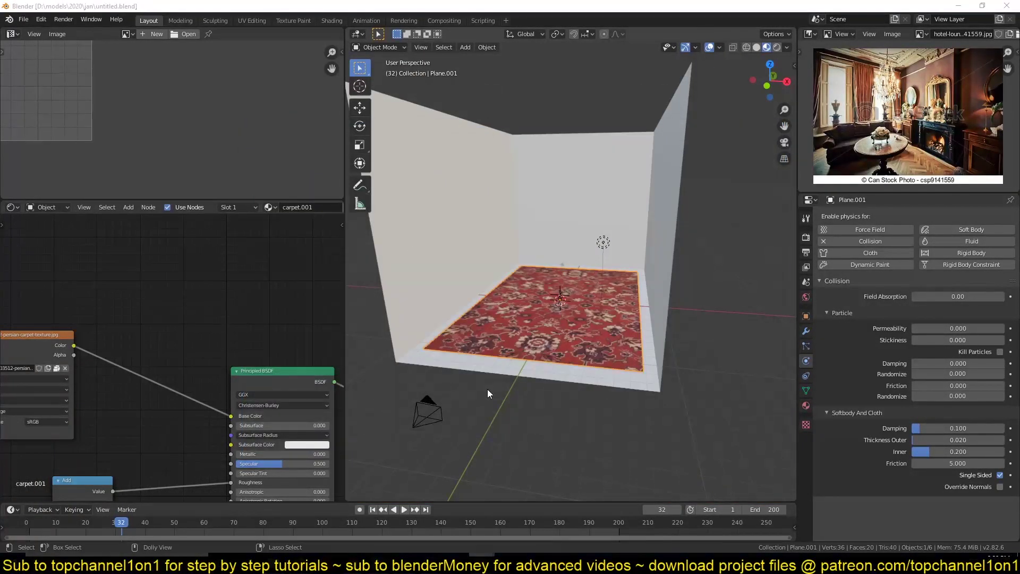
pyautogui.click(689, 449)
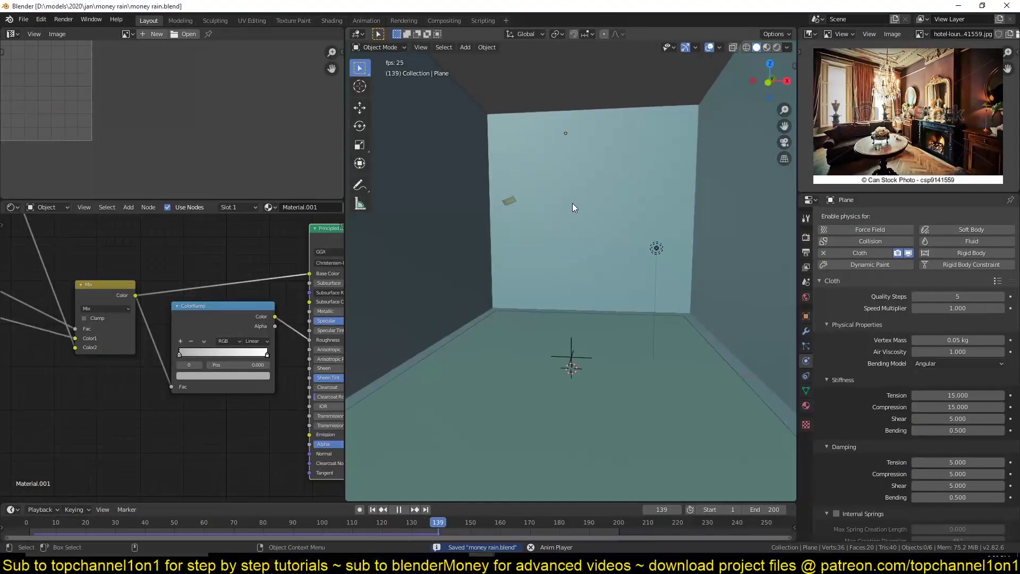
pyautogui.press('space')
pyautogui.hotkey('ctrl', 's')
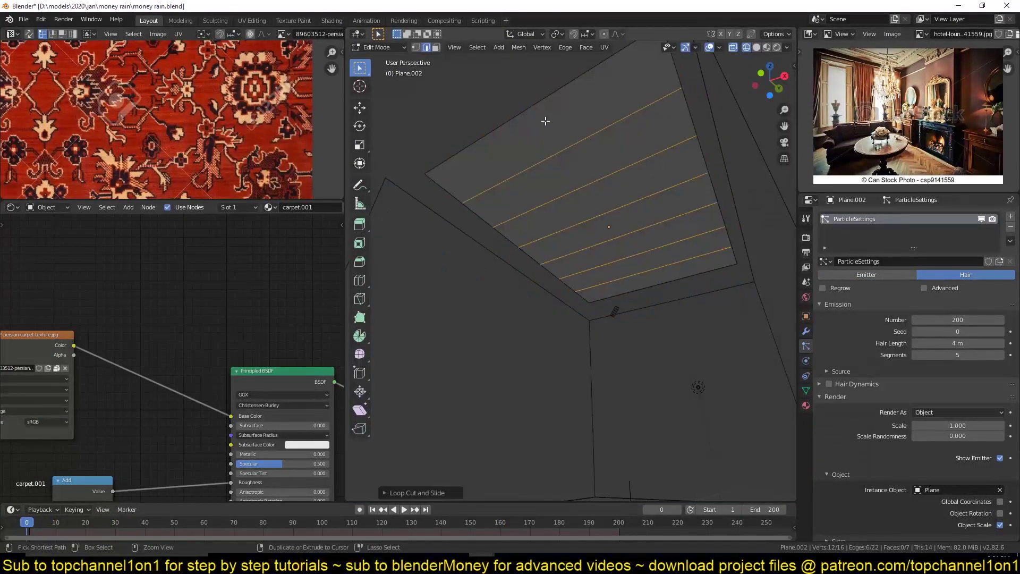
# Delete the particle emitter plane and position the bills near the ceiling in front view
pyautogui.press('Tab')
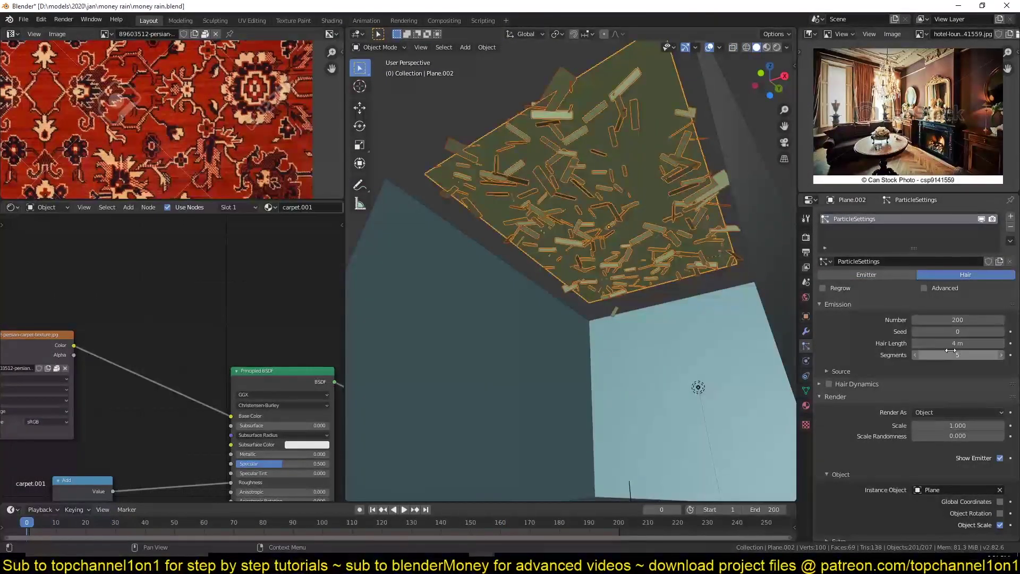
pyautogui.click(806, 331)
pyautogui.press('x')
pyautogui.click(688, 133)
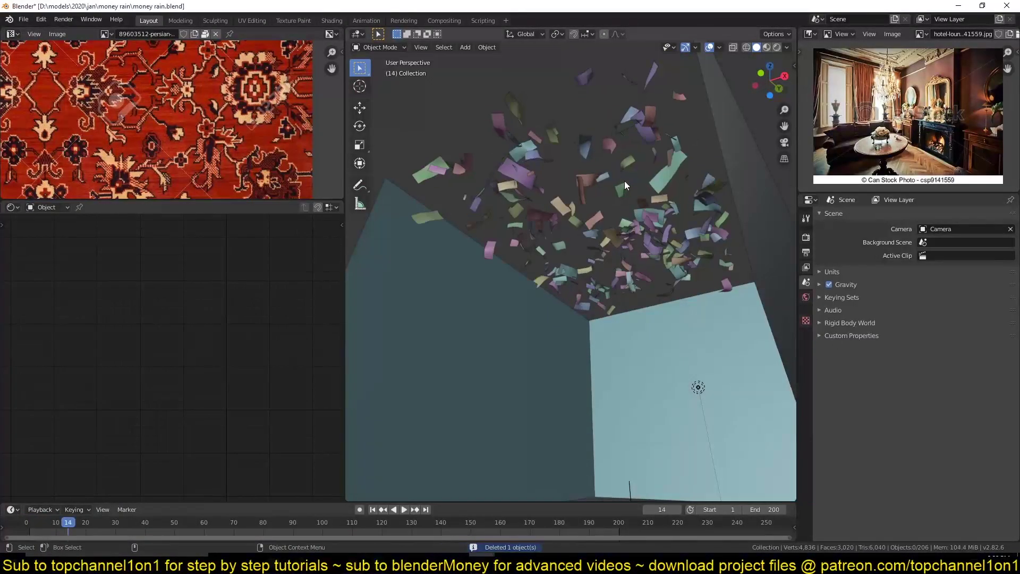
pyautogui.press('KP_1')
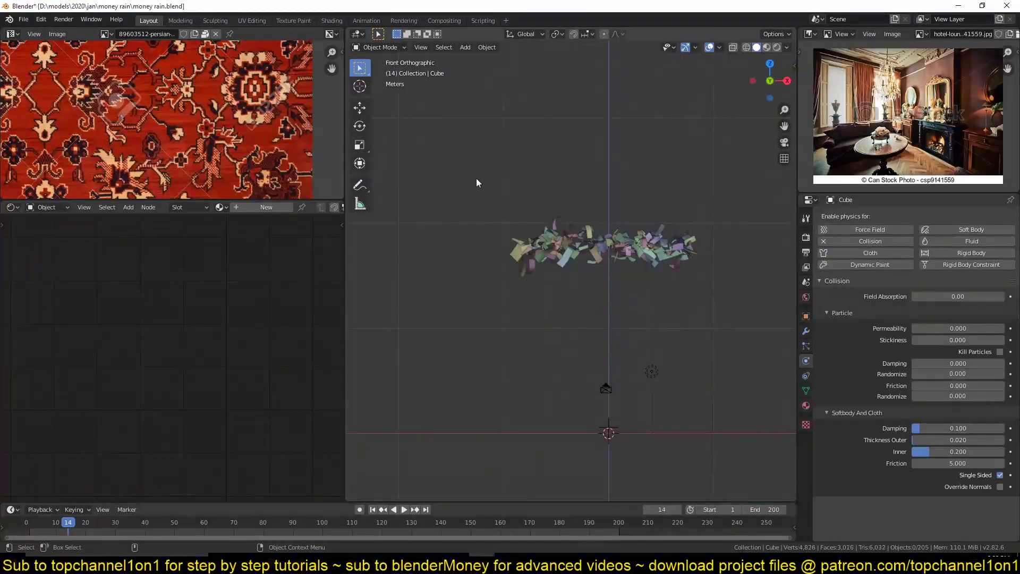
pyautogui.hotkey('shift', 'Left')
pyautogui.press('KP_7')
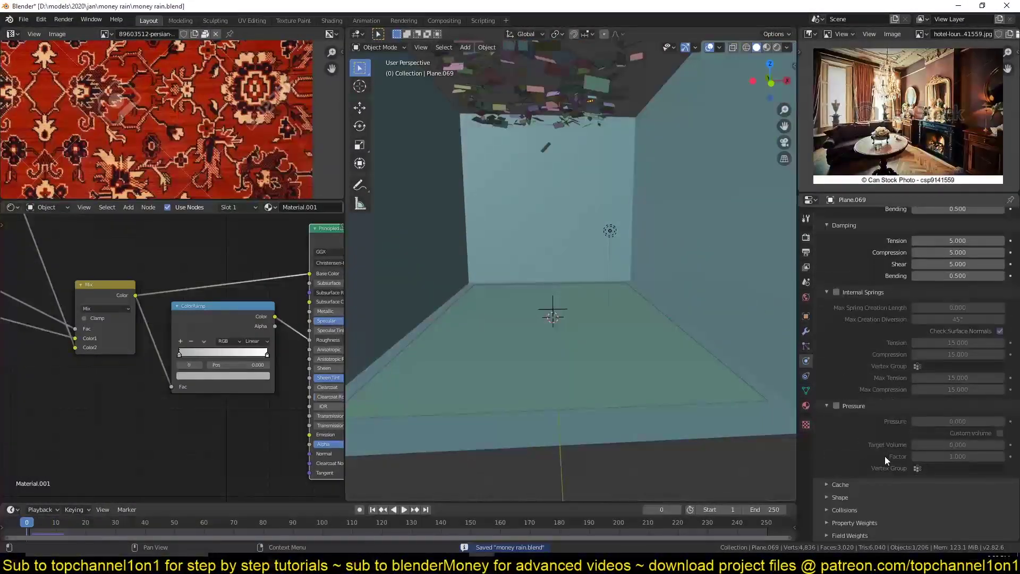
# Box-select all the money bills and move them into a new collection named 'mooone'
pyautogui.click(853, 487)
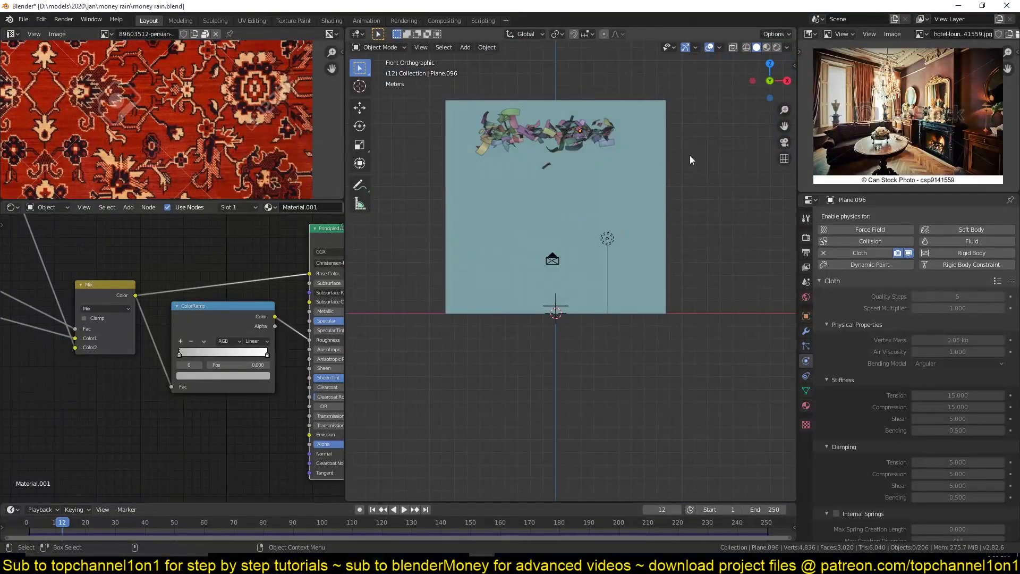
pyautogui.press('h')
pyautogui.moveTo(433, 91); pyautogui.dragTo(632, 176)
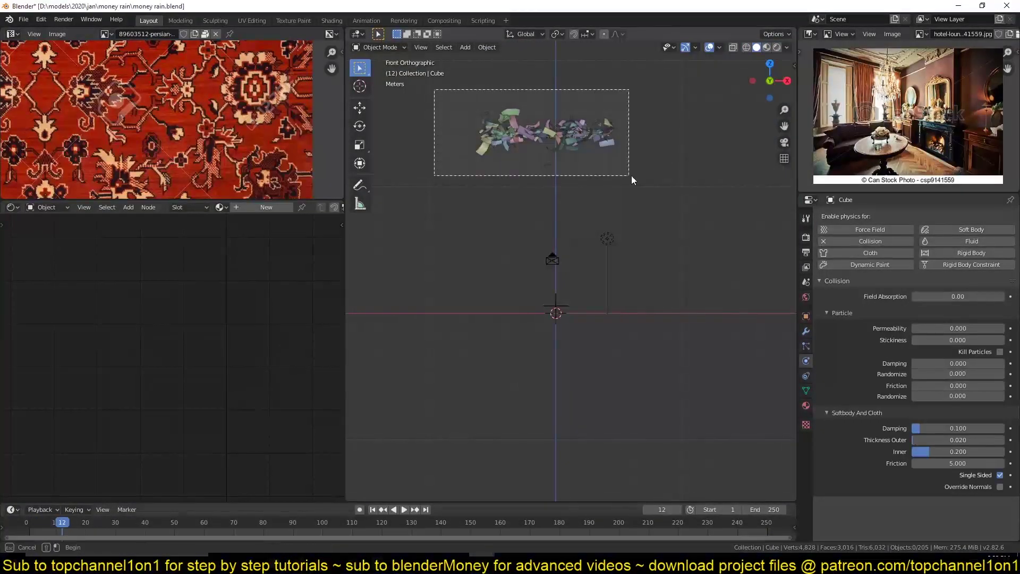
pyautogui.press('m')
pyautogui.click(611, 151)
pyautogui.write('mooone')
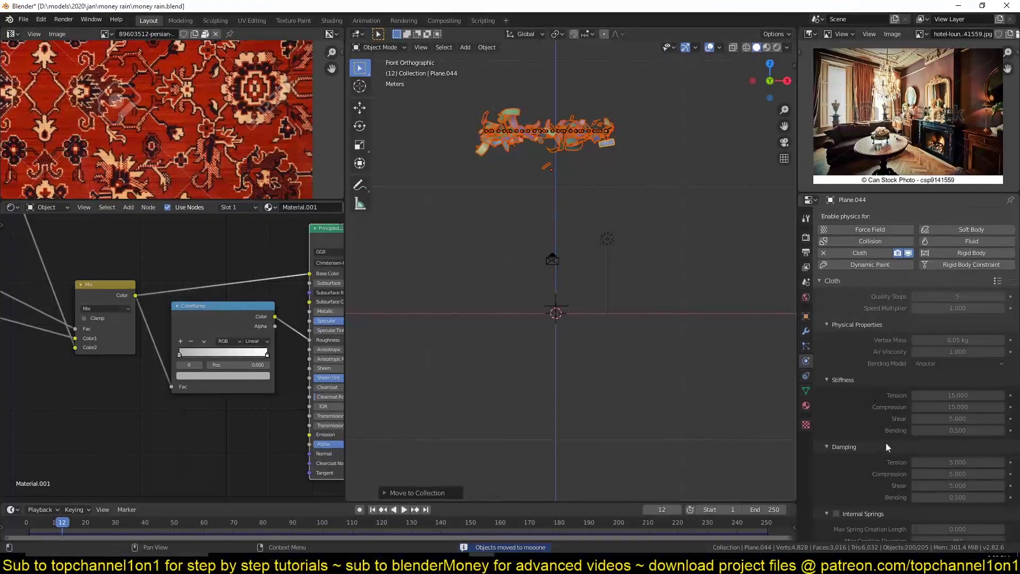
# Set the bills' cloth vertex mass to 0.1 kg, replay the fall, and select the turbulence field
pyautogui.scroll(-2, 887, 447)
pyautogui.click(946, 298)
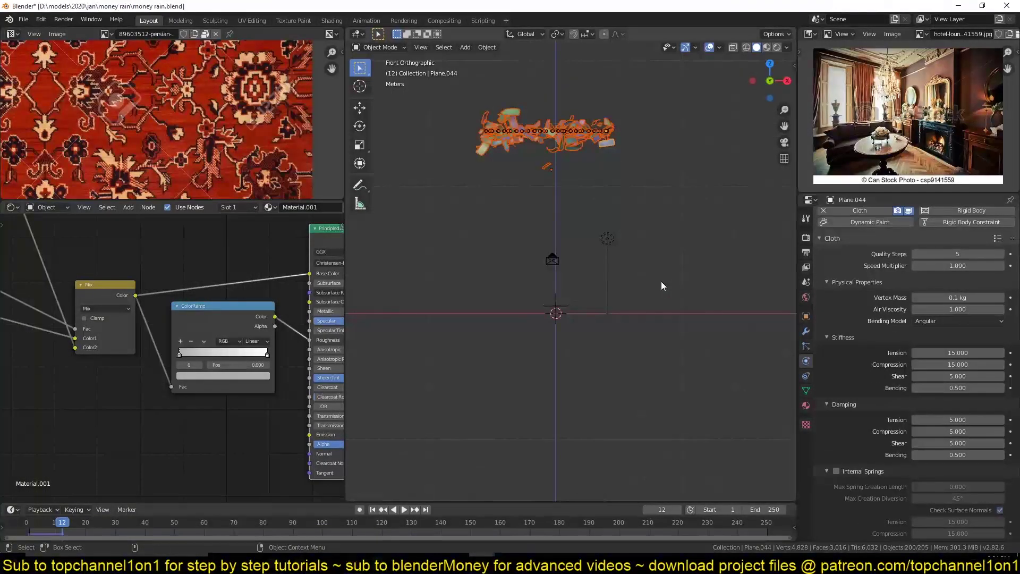
pyautogui.hotkey('shift', 'Left')
pyautogui.press('space')
pyautogui.press('KP_0')
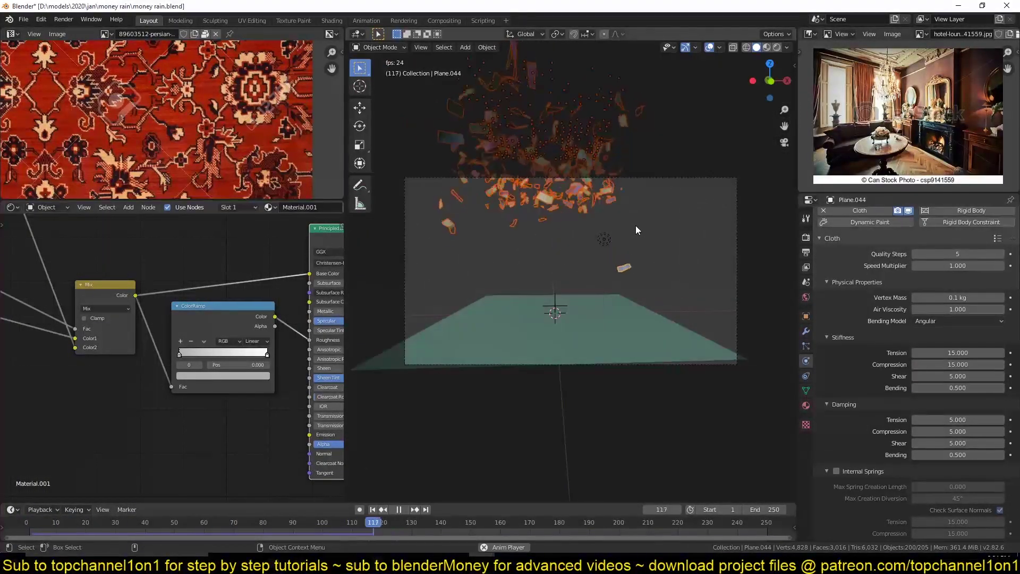
pyautogui.press('Escape')
pyautogui.click(604, 239)
# Confirm turbulence strength 500, then select all 200 bills and review their cloth cache settings
pyautogui.press('Return')
pyautogui.press('space')
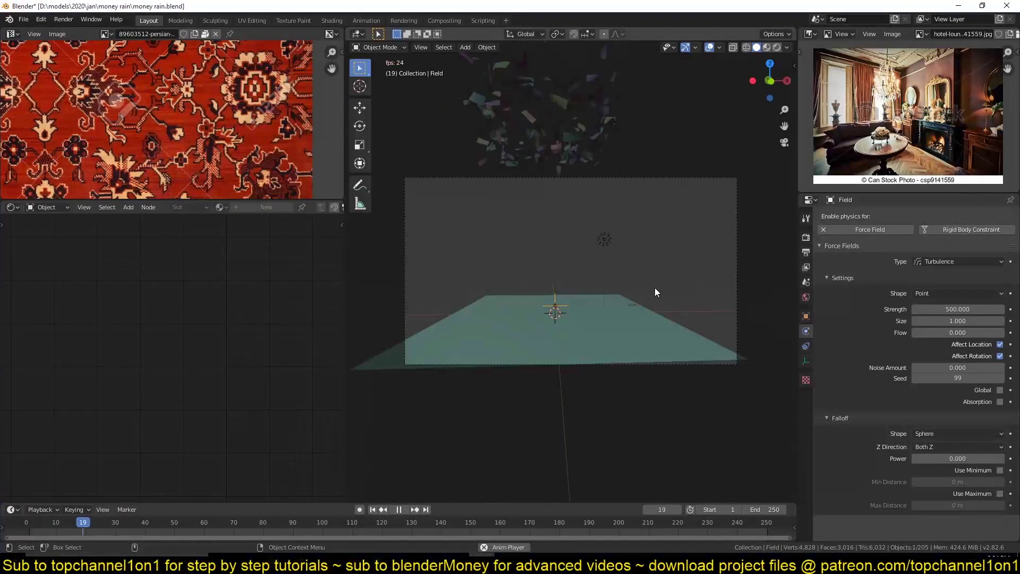
pyautogui.click(654, 288)
pyautogui.hotkey('shift', 'g')
pyautogui.click(629, 292)
pyautogui.click(840, 302)
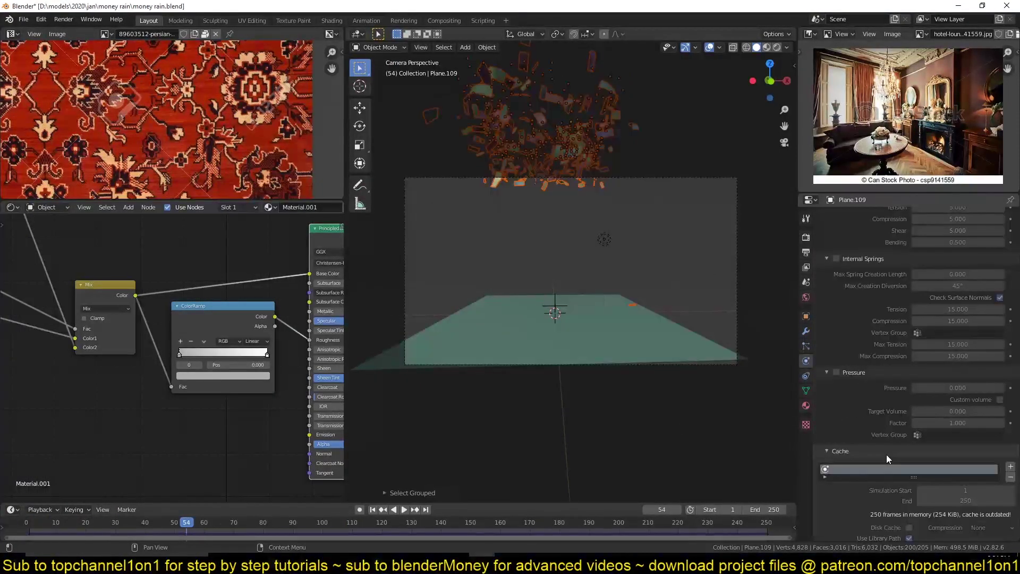
pyautogui.click(806, 267)
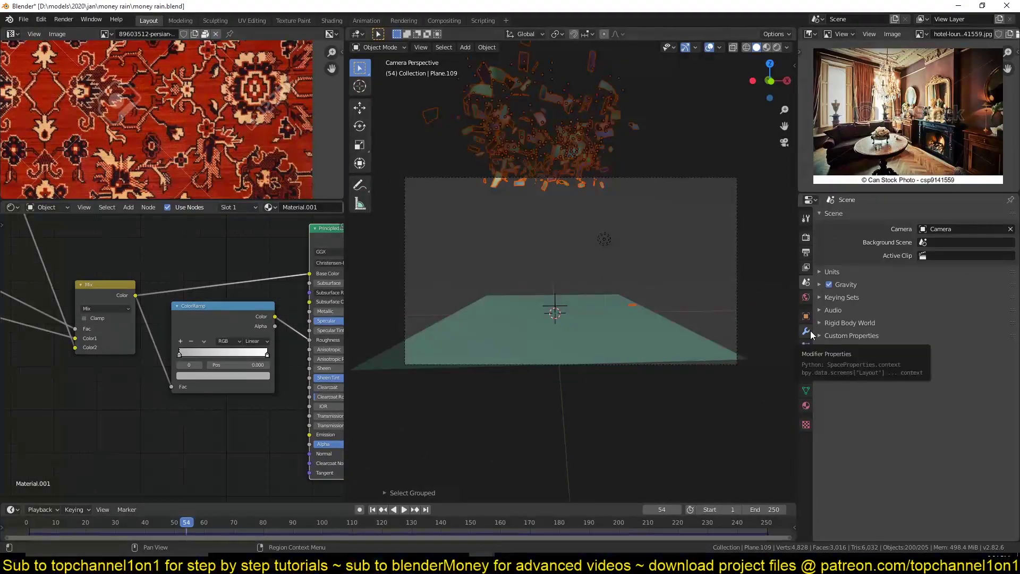
pyautogui.click(806, 360)
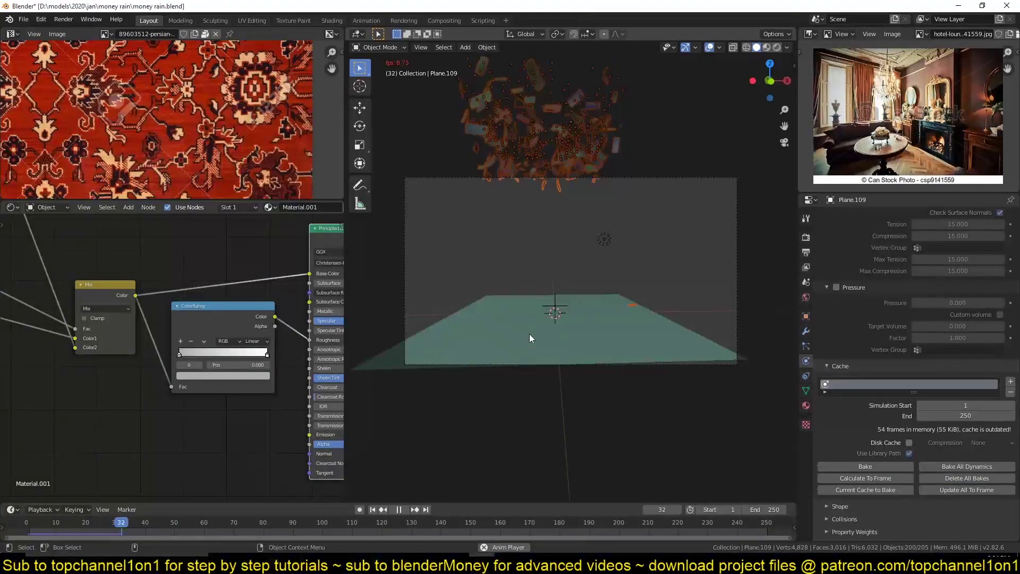
# Set the turbulence force field's noise amount to 1
pyautogui.click(557, 302)
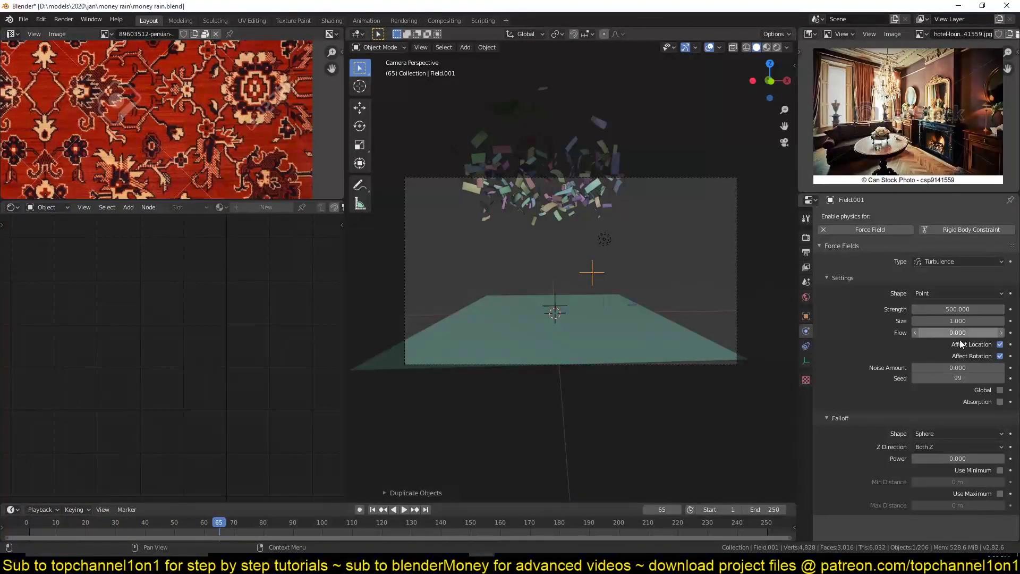
pyautogui.click(957, 368)
pyautogui.write('1')
pyautogui.press('Return')
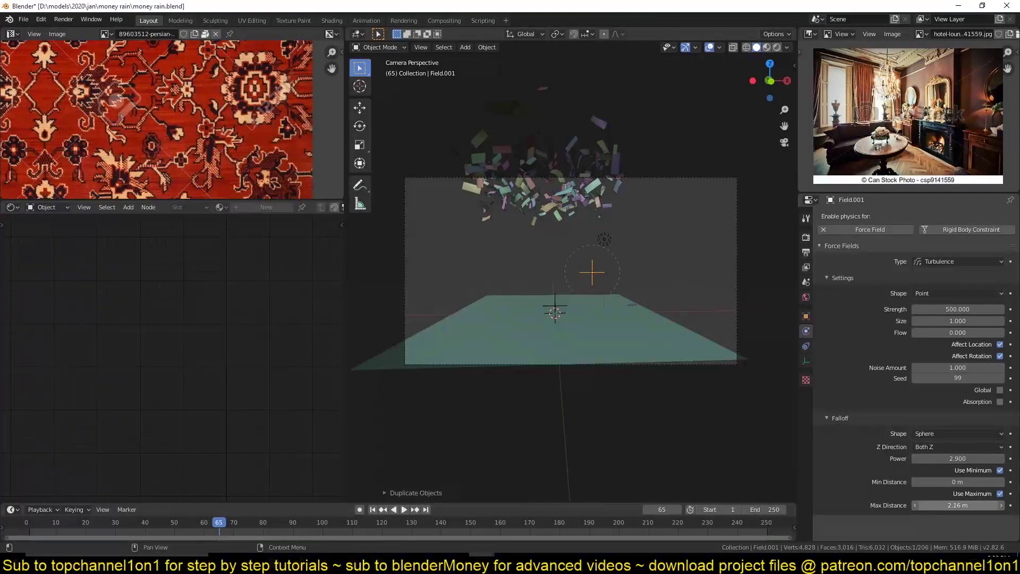
# Save money rain.blend and replay the simulation from the first frame, ending in top view
pyautogui.hotkey('ctrl', 's')
pyautogui.hotkey('shift', 'Left')
pyautogui.press('space')
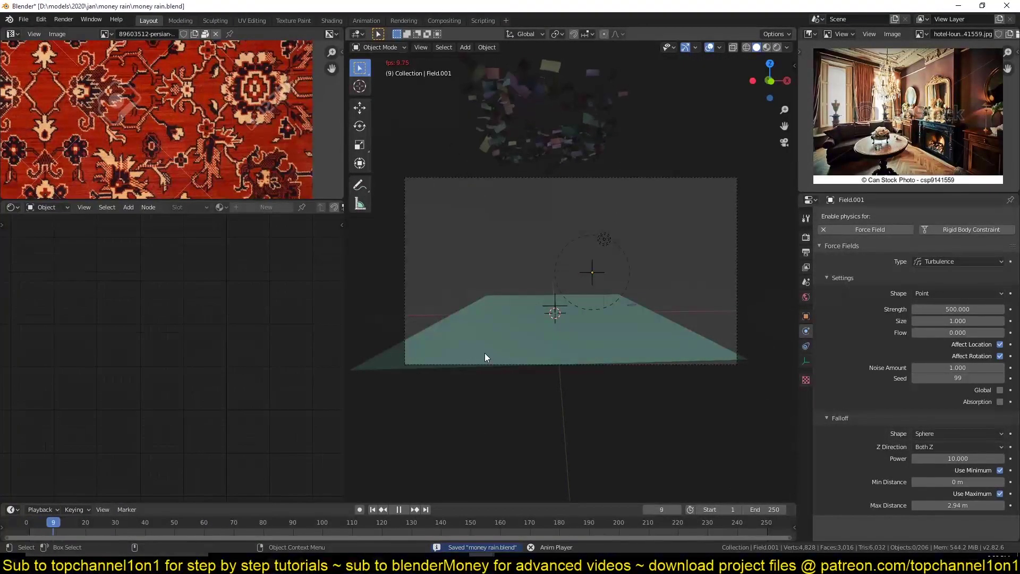
pyautogui.press('Escape')
pyautogui.press('KP_7')
# Add a Vortex force field to the scene above the floor plane
pyautogui.hotkey('shift', 'a')
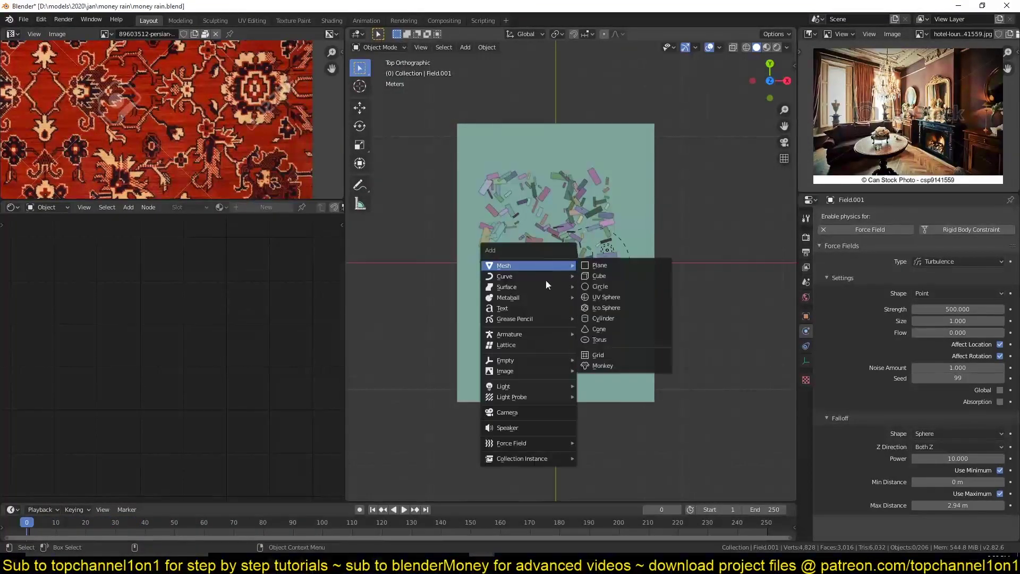
pyautogui.click(645, 395)
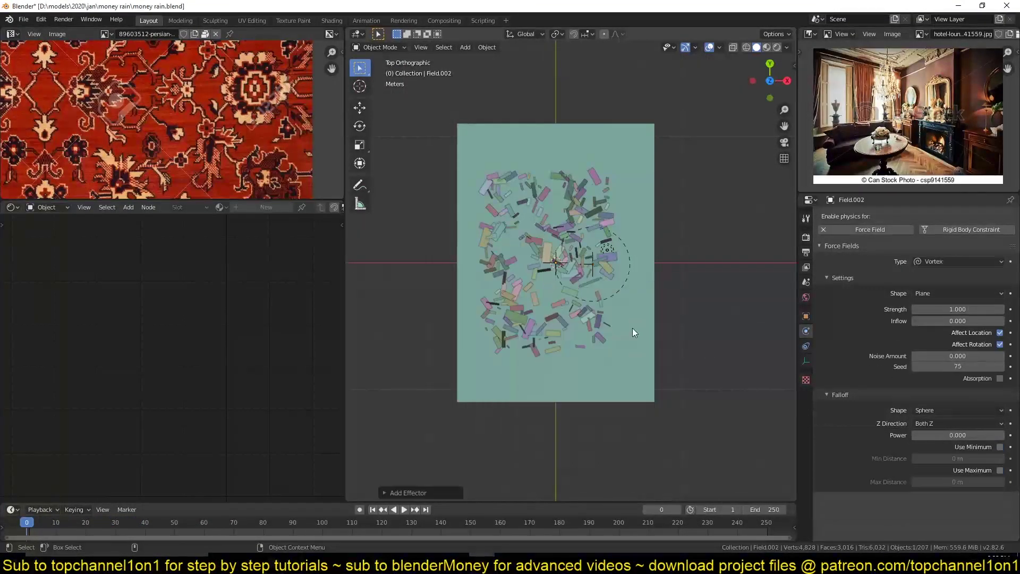
pyautogui.press('KP_1')
pyautogui.moveTo(620, 316); pyautogui.dragTo(660, 223, button='middle')
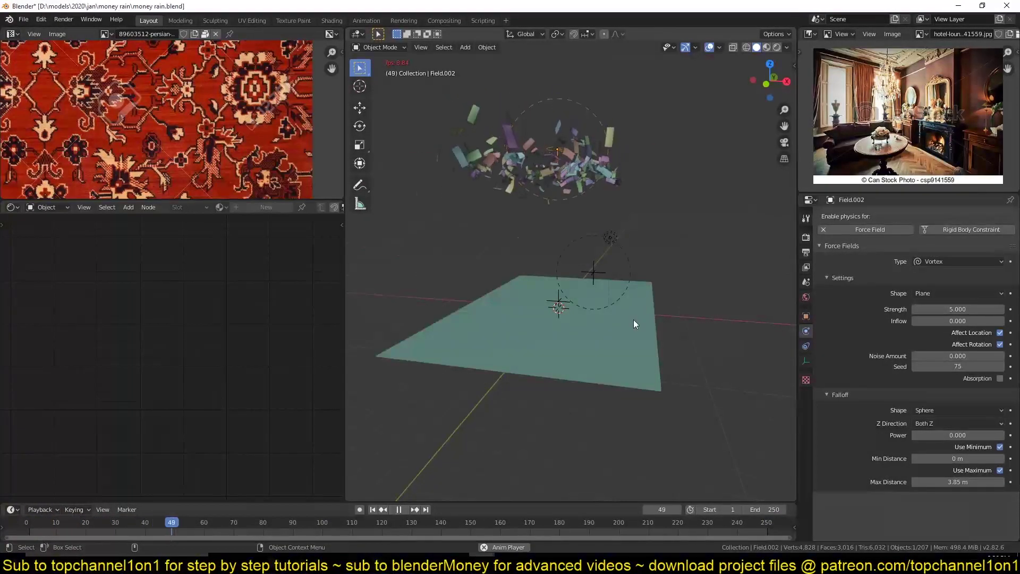
pyautogui.moveTo(634, 320); pyautogui.dragTo(635, 365, button='middle')
pyautogui.press('space')
# Set the vortex strength to 10, checking the swirling bills from side and front views
pyautogui.click(957, 309)
pyautogui.write('100.000')
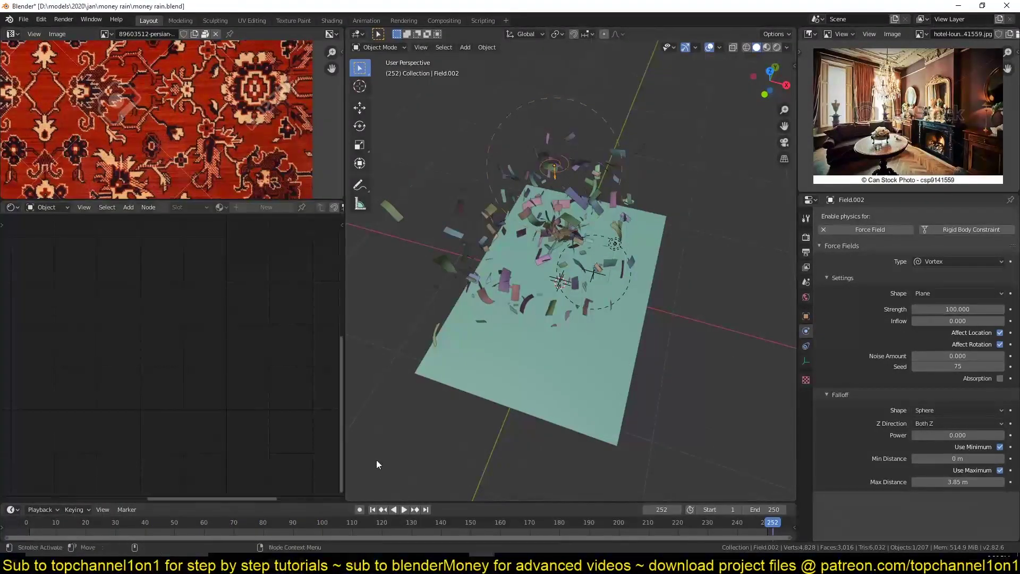
pyautogui.click(963, 308)
pyautogui.press('Escape')
pyautogui.moveTo(666, 297); pyautogui.dragTo(662, 229, button='middle')
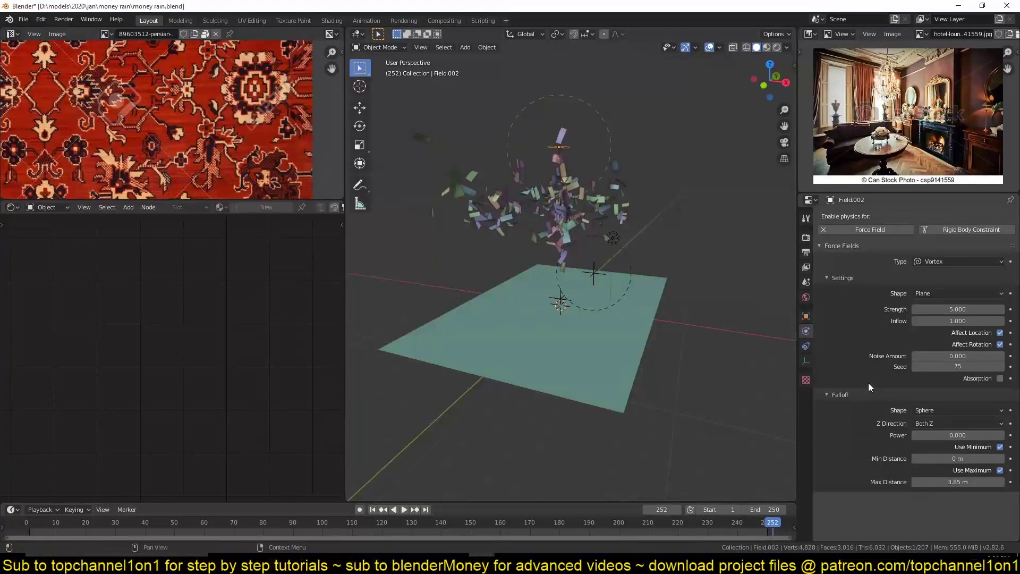
pyautogui.moveTo(663, 314)
pyautogui.mouseDown(button='middle')
pyautogui.moveTo(643, 365)
pyautogui.moveTo(699, 295)
pyautogui.mouseUp(button='middle')
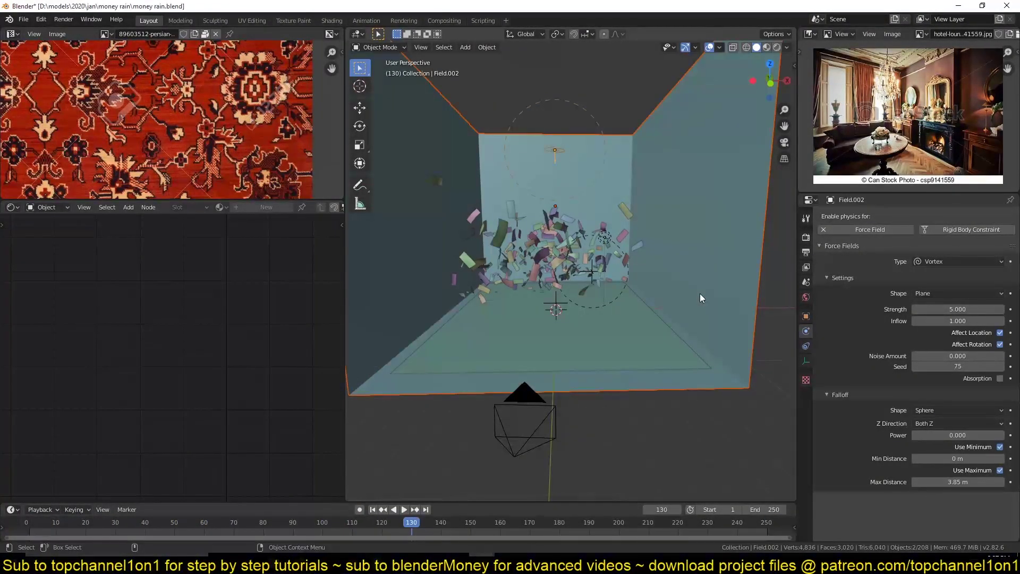
pyautogui.hotkey('shift', 'Left')
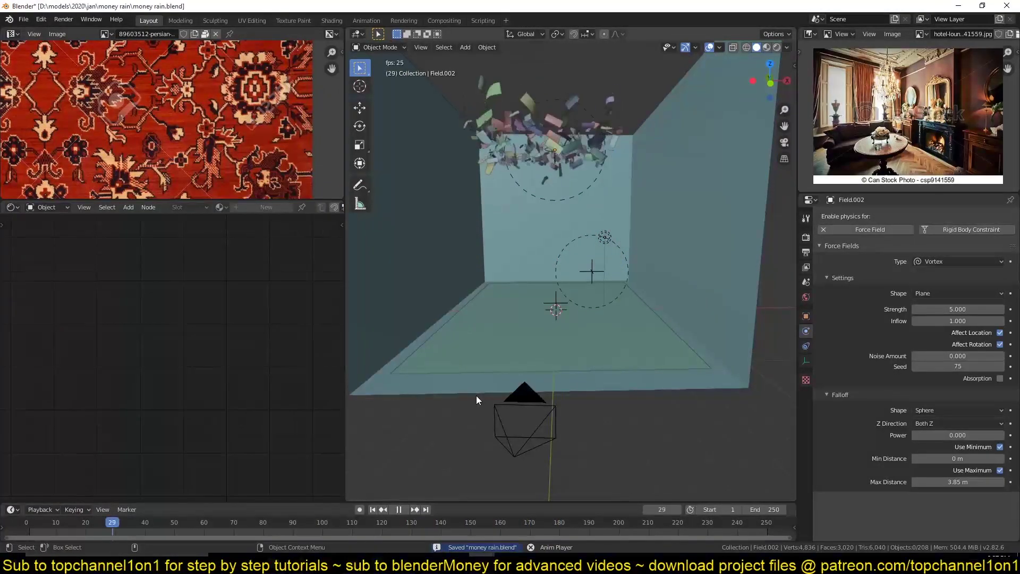
pyautogui.press('Escape')
pyautogui.hotkey('ctrl', 'z')
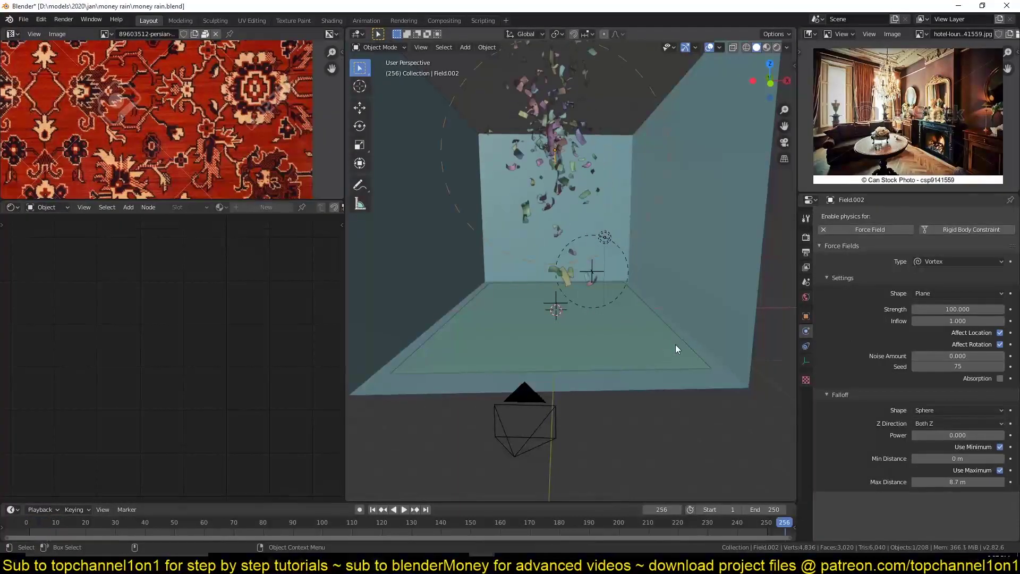
pyautogui.press('Return')
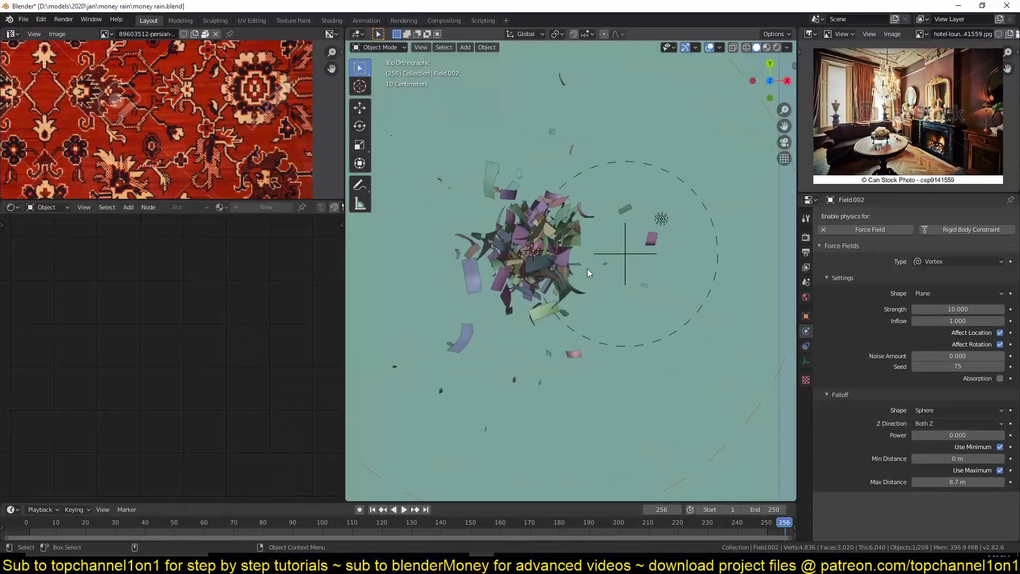
# Add a Plain Axes empty to the scene
pyautogui.scroll(-3, 588, 269)
pyautogui.hotkey('shift', 'a')
pyautogui.click(638, 299)
# Position the empty, parent the vortex field to it, and keyframe a rotation
pyautogui.moveTo(625, 178); pyautogui.dragTo(602, 187, button='middle')
pyautogui.press('g')
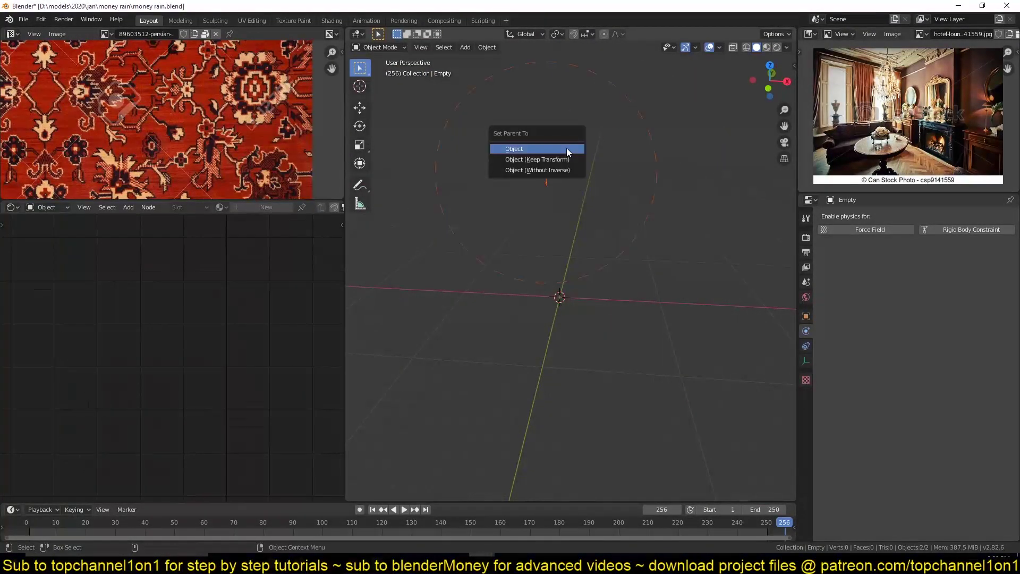
pyautogui.click(567, 148)
pyautogui.press('r')
pyautogui.click(25, 527)
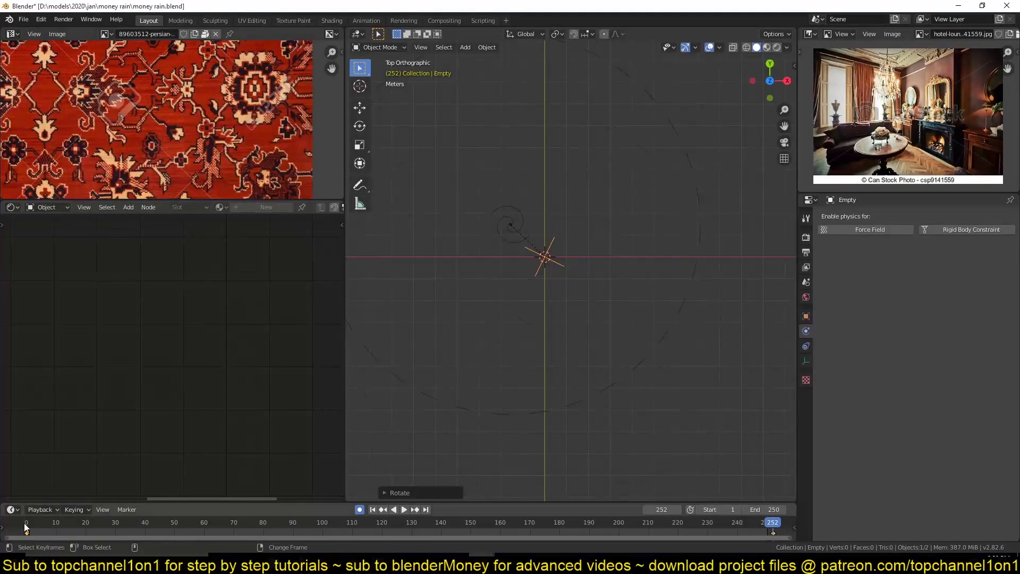
# Adjust the empty's rotation keyframe value in the Graph Editor for steady spinning
pyautogui.rightClick(588, 524)
pyautogui.hotkey('ctrl', 'Tab')
pyautogui.hotkey('ctrl', 'space')
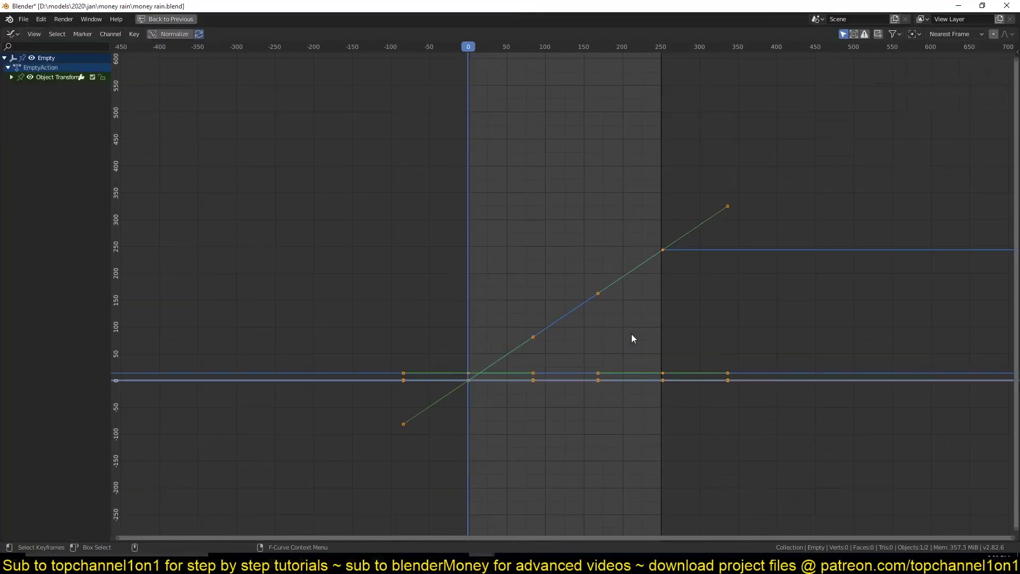
pyautogui.press('Home')
pyautogui.hotkey('ctrl', 'space')
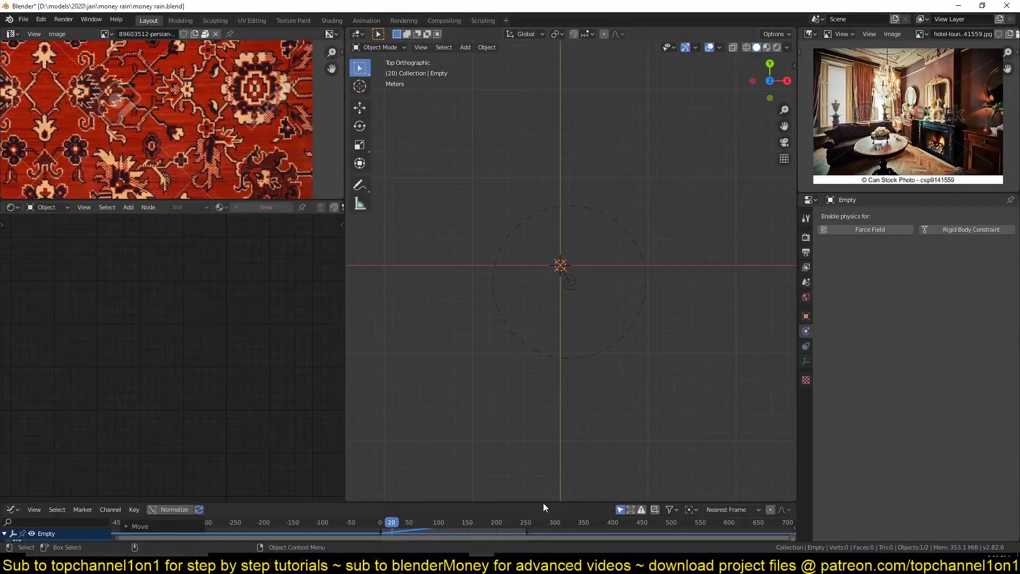
pyautogui.moveTo(543, 503); pyautogui.dragTo(573, 409)
pyautogui.press('g')
pyautogui.press('y')
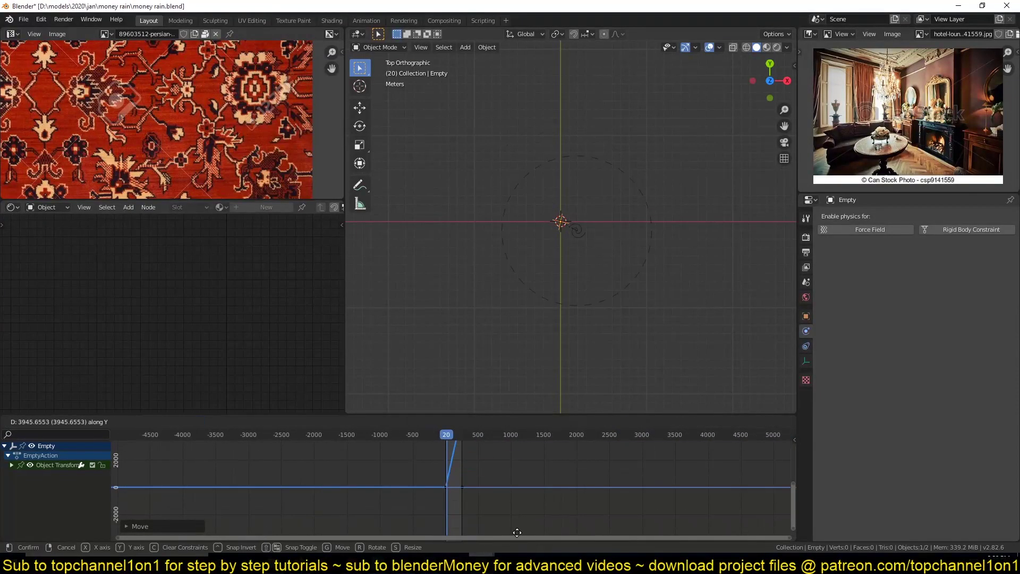
pyautogui.press('Home')
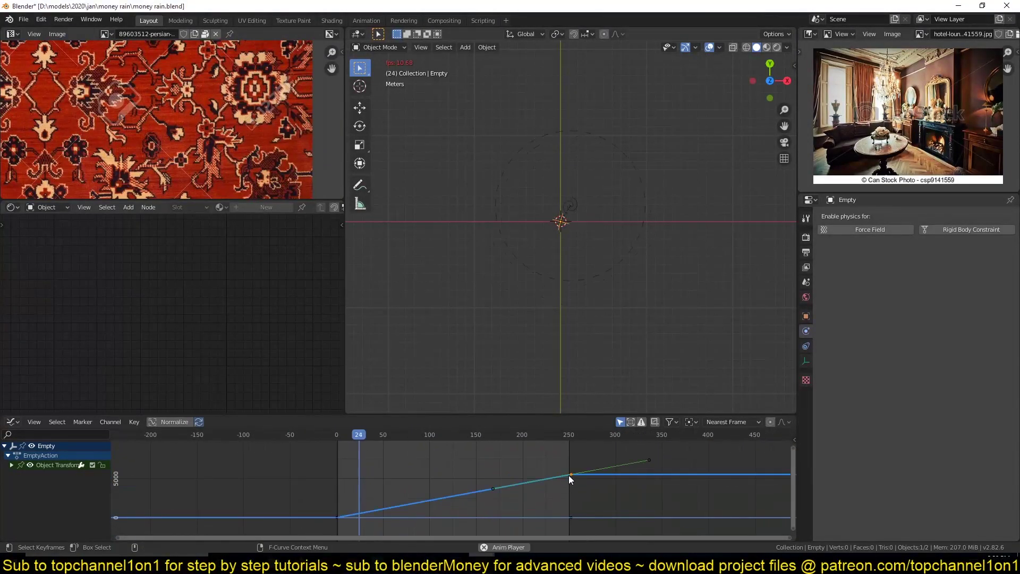
# Unhide all objects, save money rain.blend, and play the swirling animation
pyautogui.press('KP_Divide')
pyautogui.hotkey('ctrl', 's')
pyautogui.scroll(3, 631, 221)
pyautogui.click(611, 258)
pyautogui.press('space')
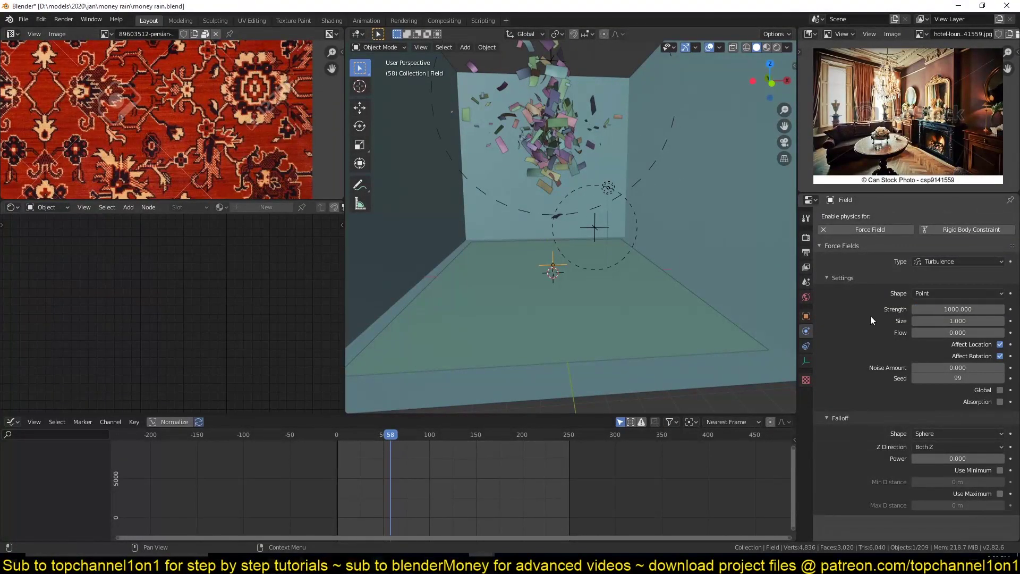
# Remove the Plane objects' animation keyframes with Delete Keyframes
pyautogui.moveTo(608, 289); pyautogui.dragTo(620, 307, button='middle')
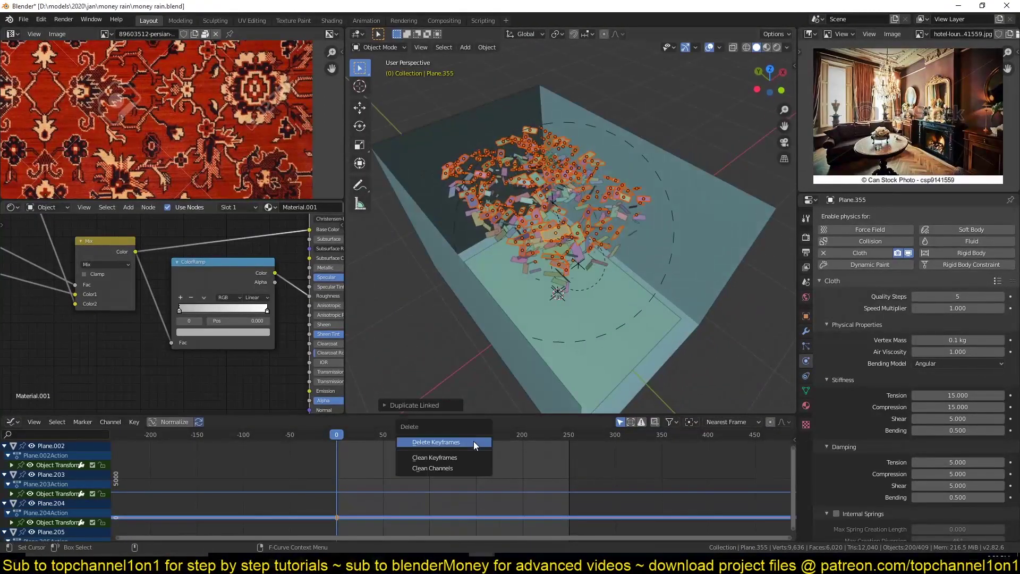
pyautogui.click(474, 441)
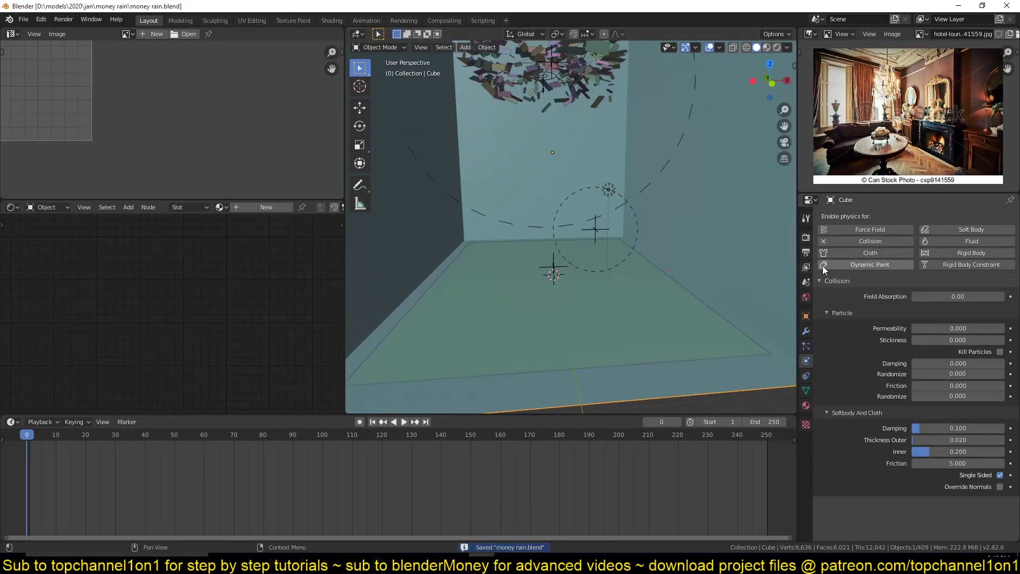
# Keyframe the camera's end-frame rotation and shift that keyframe to the last frame
pyautogui.keyDown('ctrl'); pyautogui.scroll(1, 811, 296); pyautogui.keyUp('ctrl')
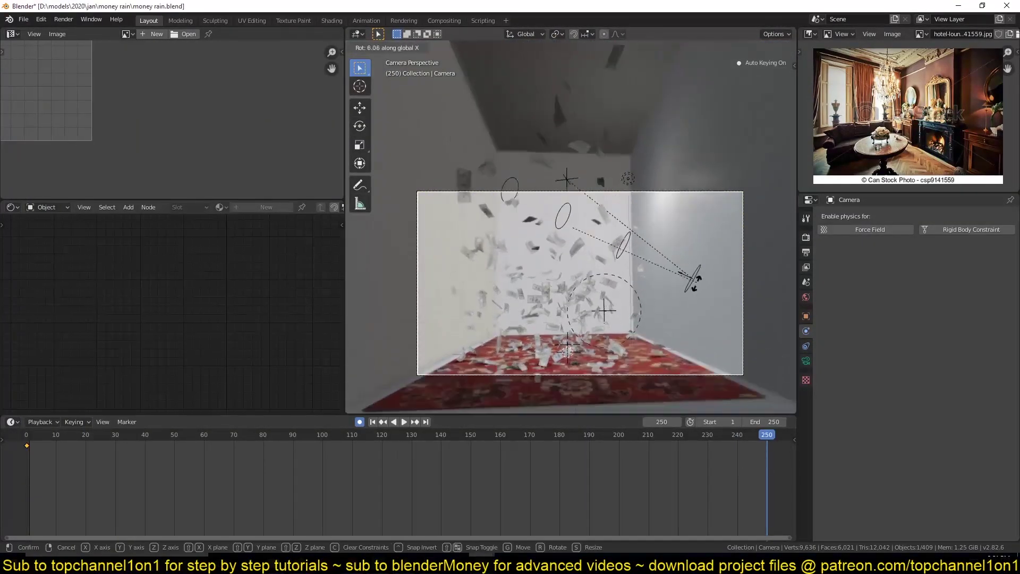
pyautogui.click(693, 279)
pyautogui.press('space')
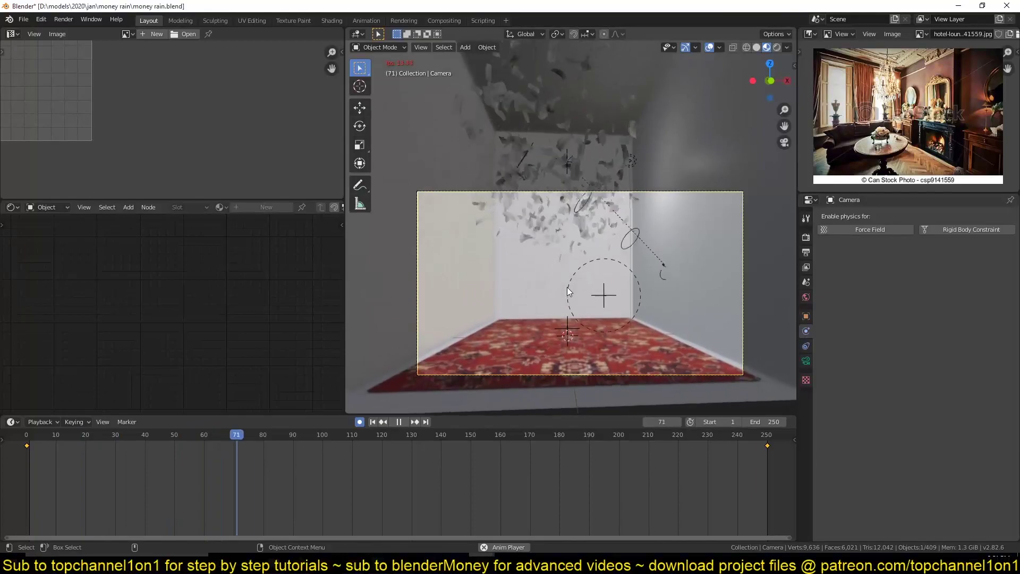
pyautogui.hotkey('shift', 'Right')
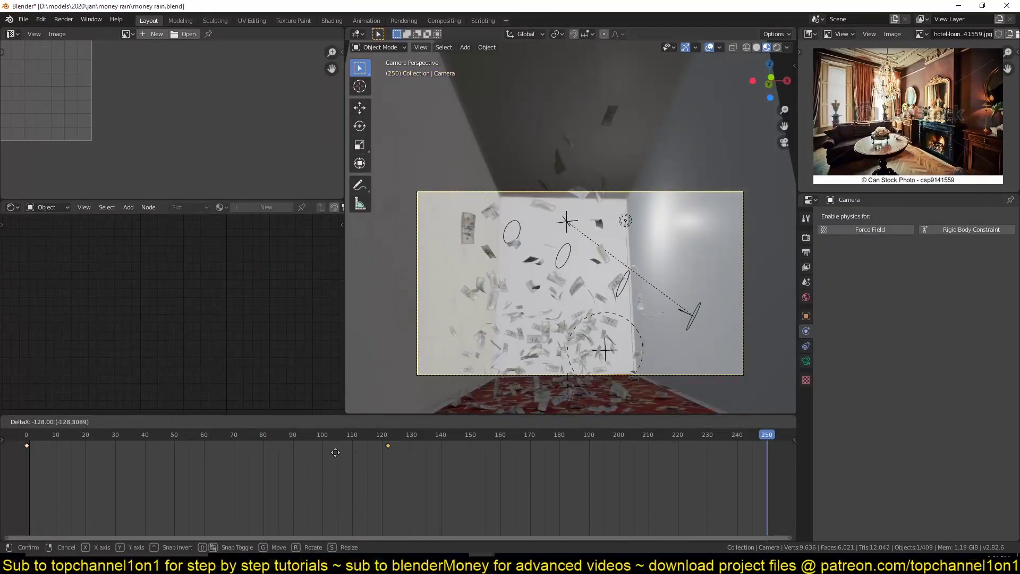
pyautogui.click(250, 449)
pyautogui.press('space')
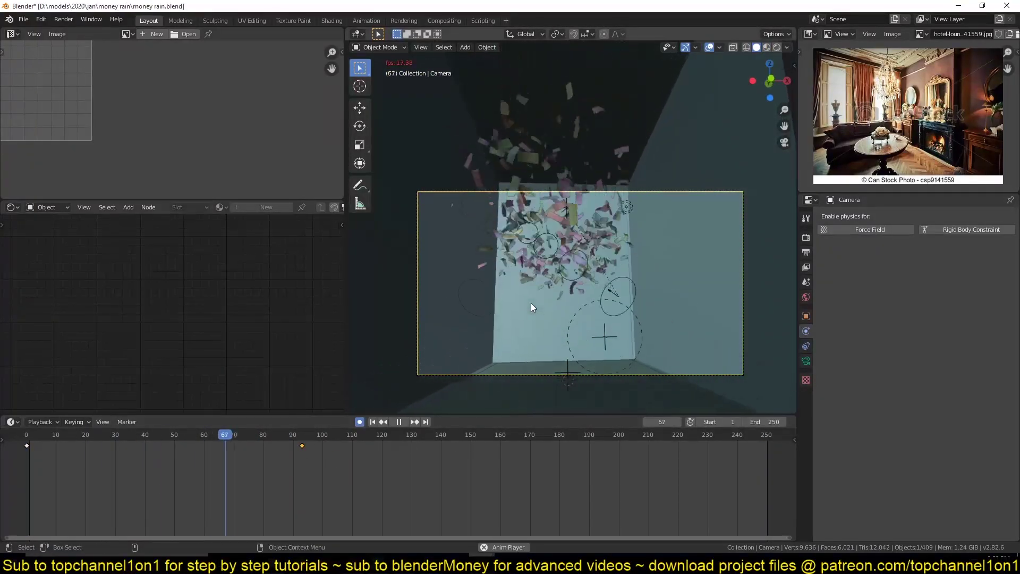
# Push the camera in along its local Z axis and replay to check the drift
pyautogui.press('space')
pyautogui.click(766, 451)
pyautogui.press('g')
pyautogui.press('z')
pyautogui.press('z')
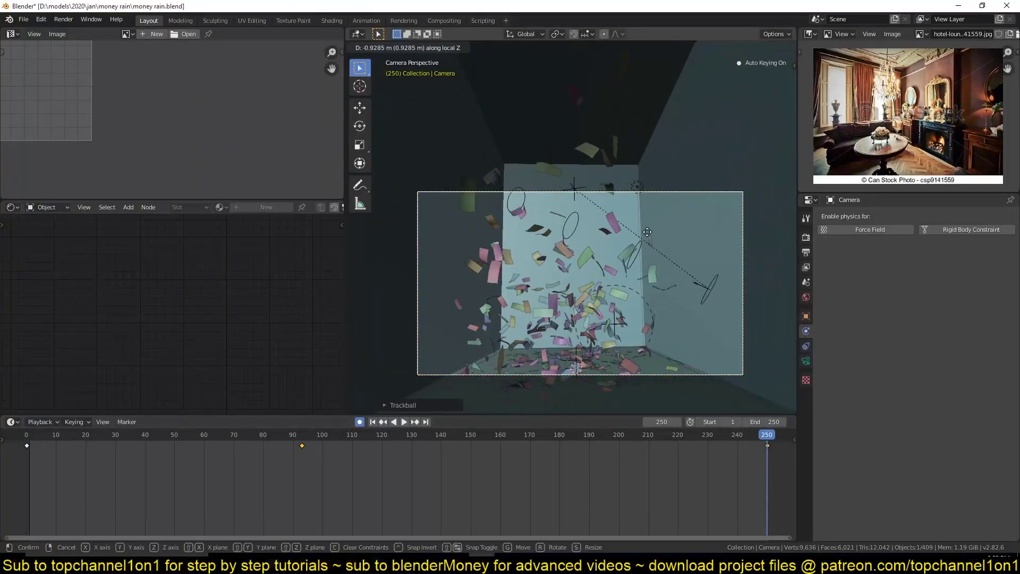
pyautogui.click(496, 280)
pyautogui.press('space')
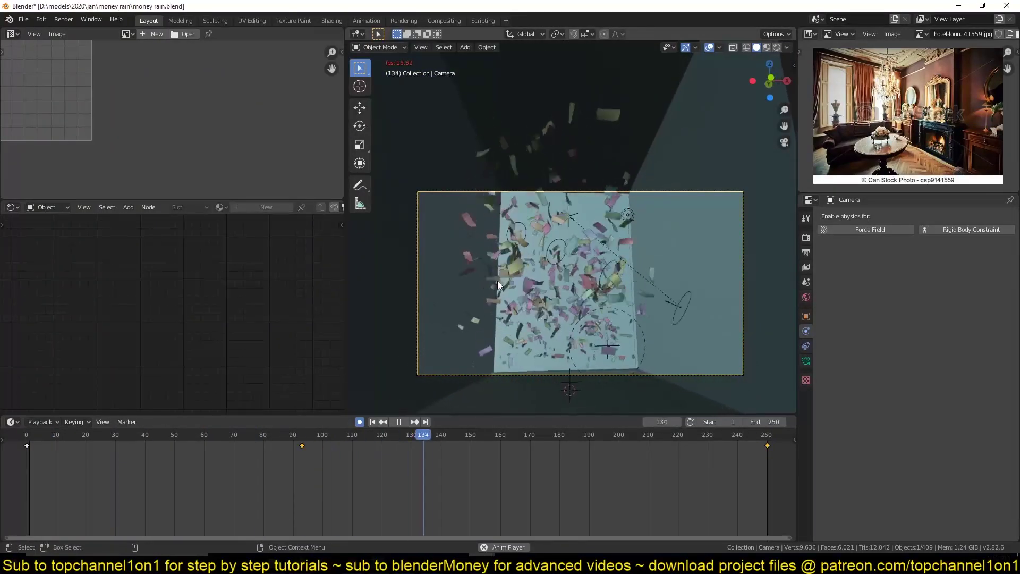
# Reposition the camera at the first frame and replay its descent alongside the bills
pyautogui.hotkey('shift', 'Left')
pyautogui.press('space')
pyautogui.press('g')
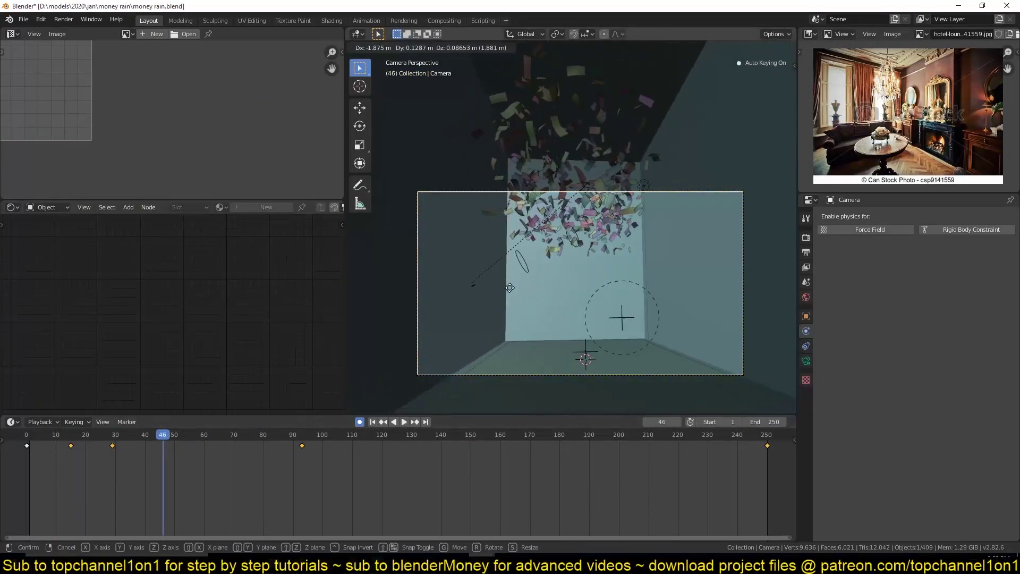
pyautogui.click(510, 288)
pyautogui.press('space')
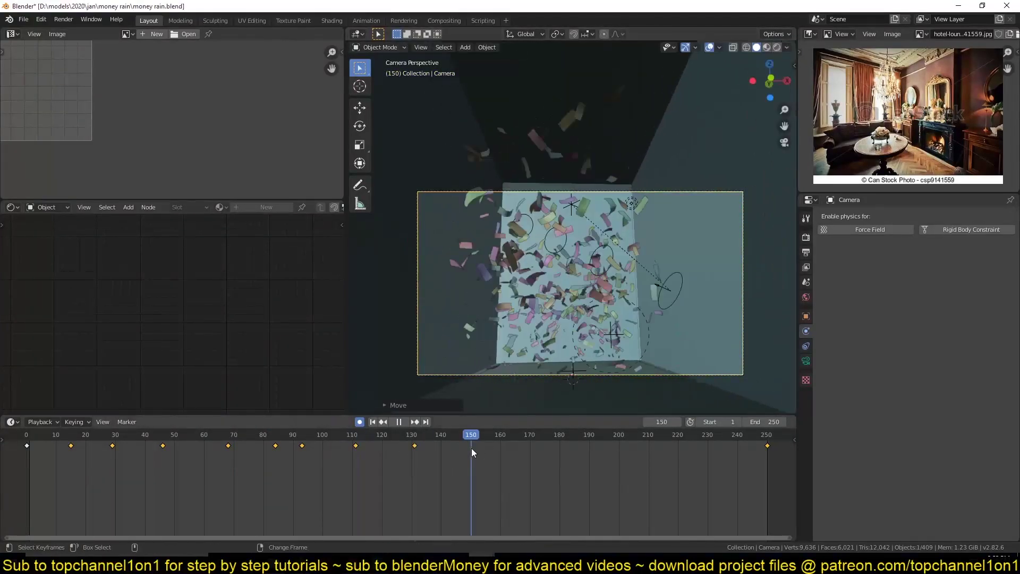
pyautogui.press('g')
pyautogui.hotkey('shift', 'Left')
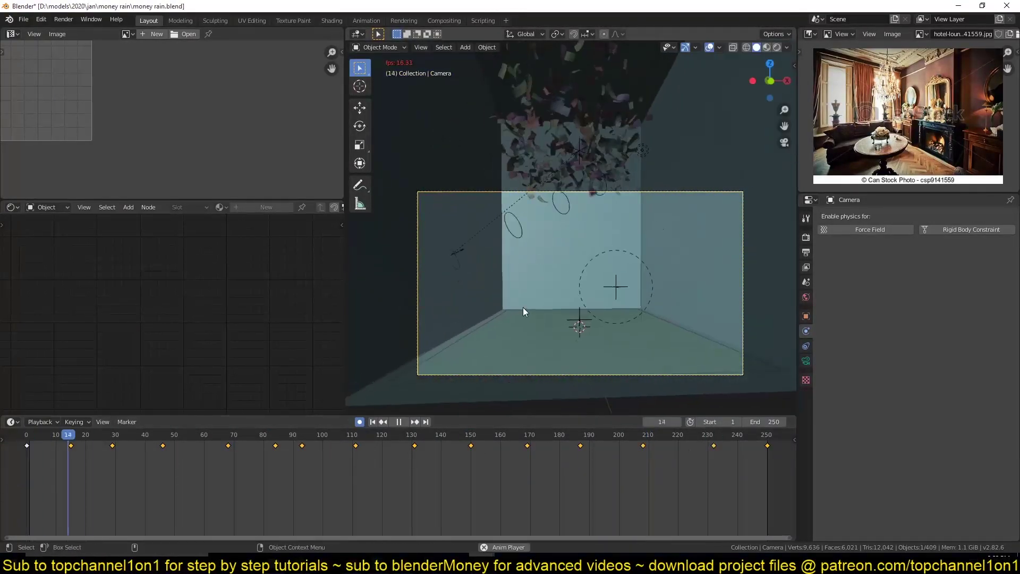
pyautogui.press('space')
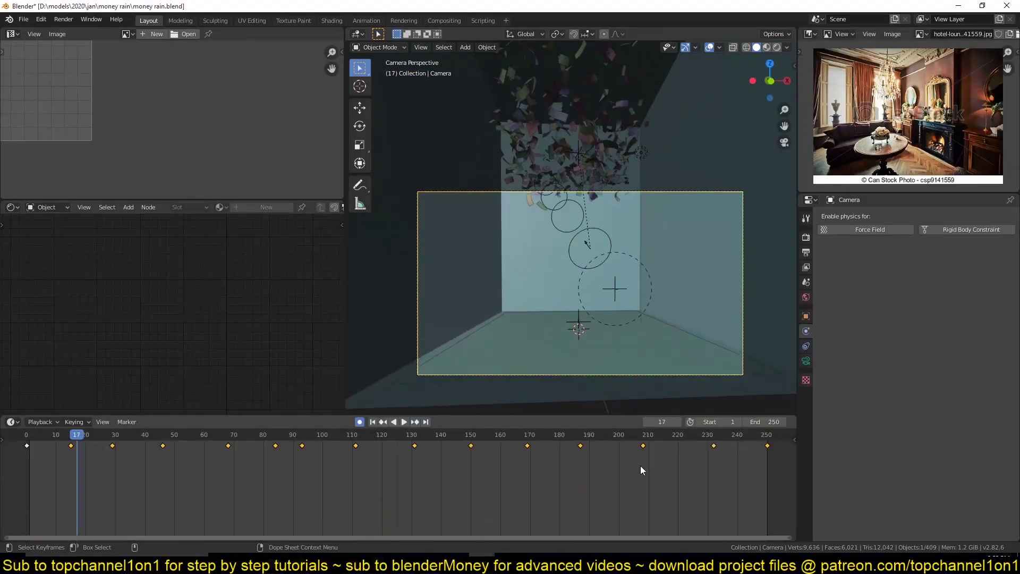
pyautogui.press('space')
pyautogui.rightClick(641, 470)
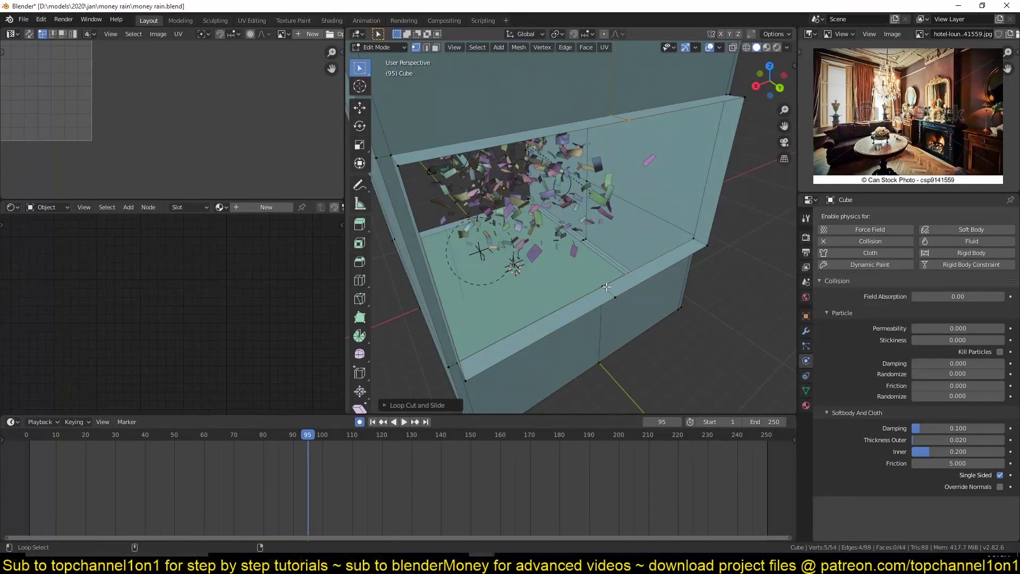
# Bridge the top and ledge faces into a vertical pillar splitting the window, and save
pyautogui.keyDown('shift'); pyautogui.click(610, 278); pyautogui.keyUp('shift')
pyautogui.rightClick(624, 324)
pyautogui.click(623, 324)
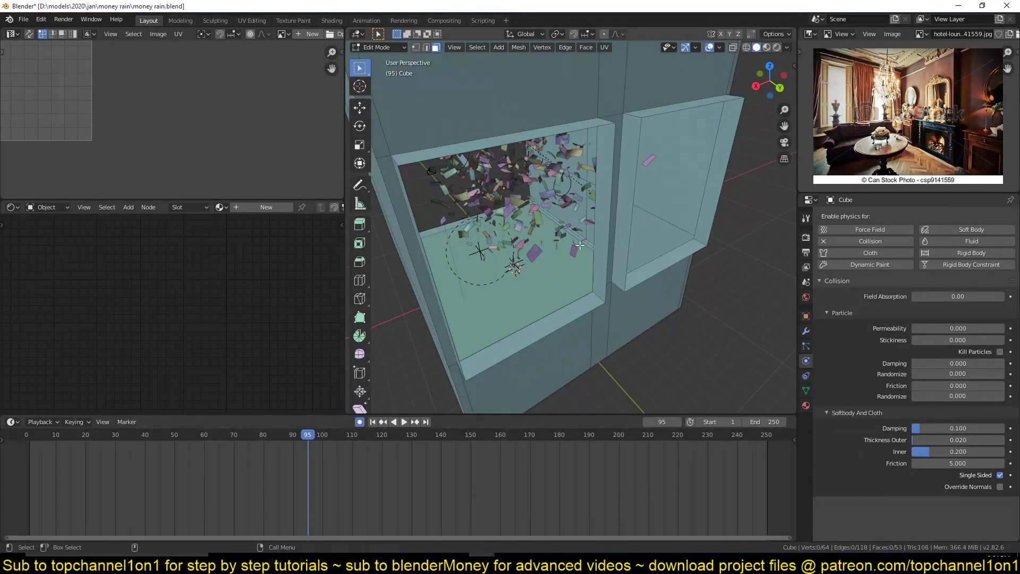
pyautogui.scroll(-3, 580, 245)
pyautogui.hotkey('ctrl', 's')
pyautogui.moveTo(580, 245); pyautogui.dragTo(522, 201, button='middle')
# Scale the pillar in top X-ray view, leave Edit Mode, and save in camera view
pyautogui.press('1')
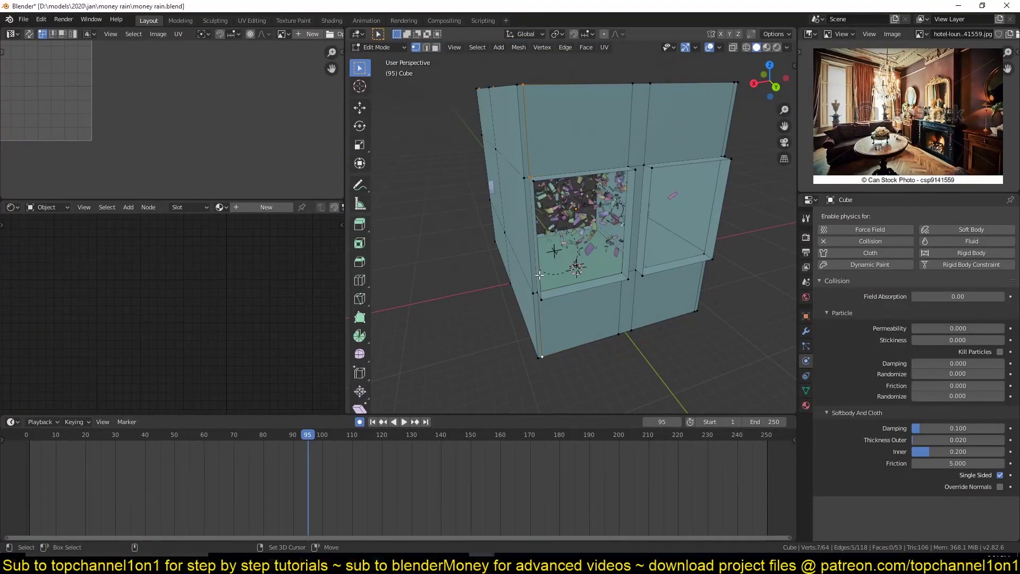
pyautogui.hotkey('alt', 'a')
pyautogui.press('7')
pyautogui.hotkey('alt', 'z')
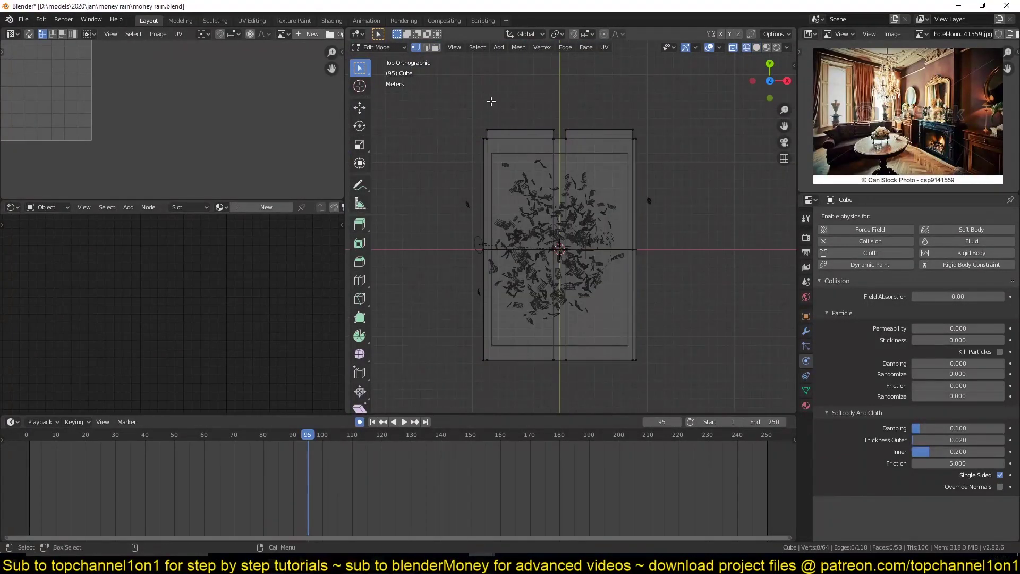
pyautogui.click(639, 286)
pyautogui.press('Tab')
pyautogui.press('KP_0')
pyautogui.hotkey('ctrl', 's')
pyautogui.press('space')
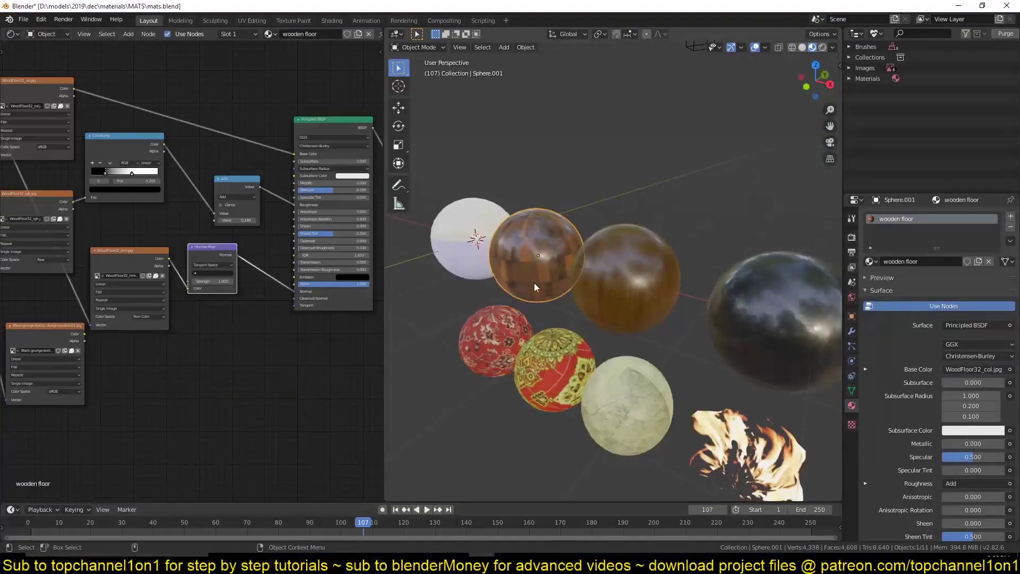
# Inspect the Normals render pass in viewport shading, then return to the Combined pass
pyautogui.scroll(-3, 633, 367)
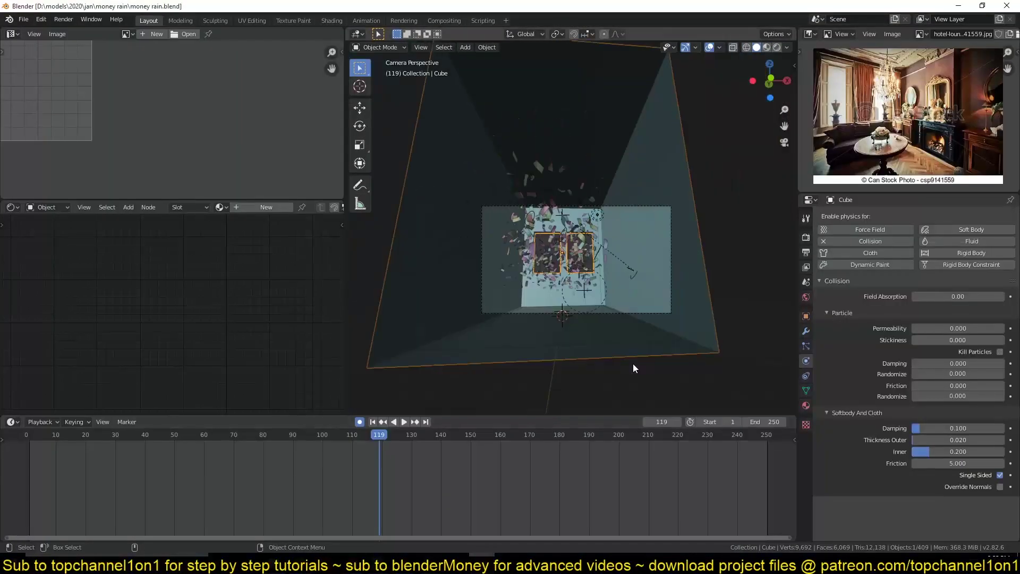
pyautogui.click(767, 47)
pyautogui.press('KP_0')
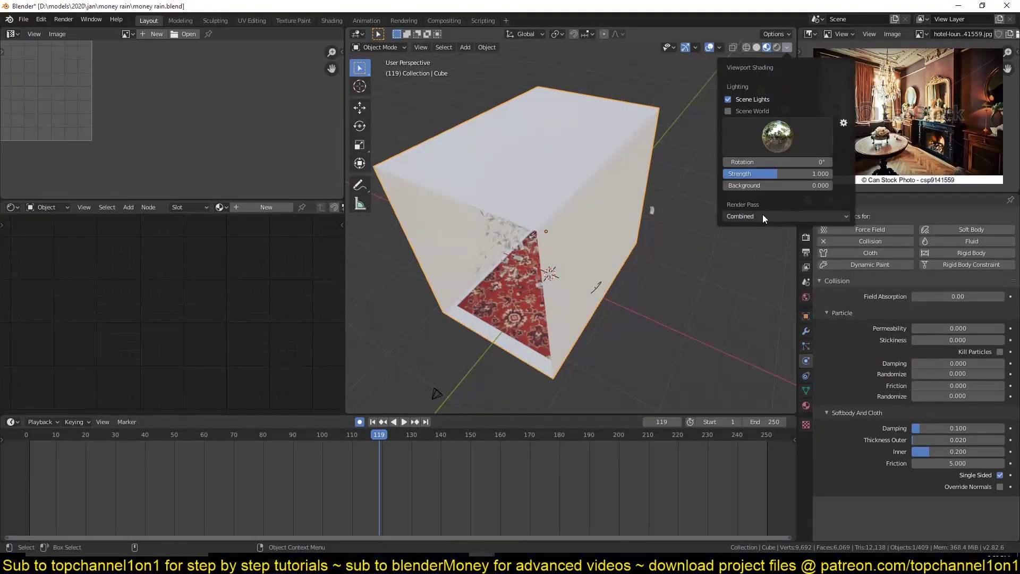
pyautogui.click(737, 251)
pyautogui.keyDown('ctrl'); pyautogui.scroll(-2, 765, 215); pyautogui.keyUp('ctrl')
pyautogui.click(767, 215)
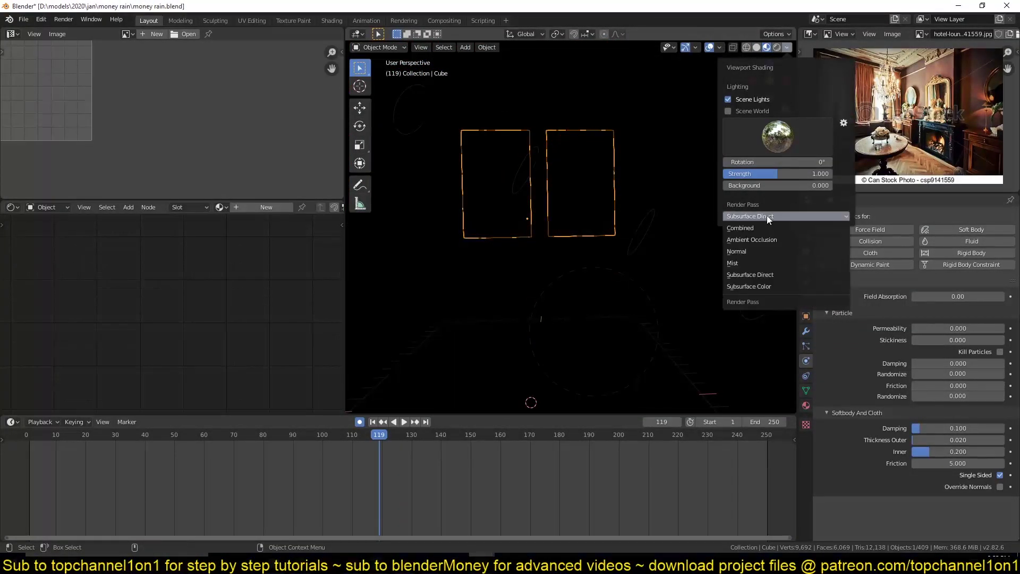
pyautogui.click(736, 251)
pyautogui.click(761, 215)
pyautogui.click(740, 228)
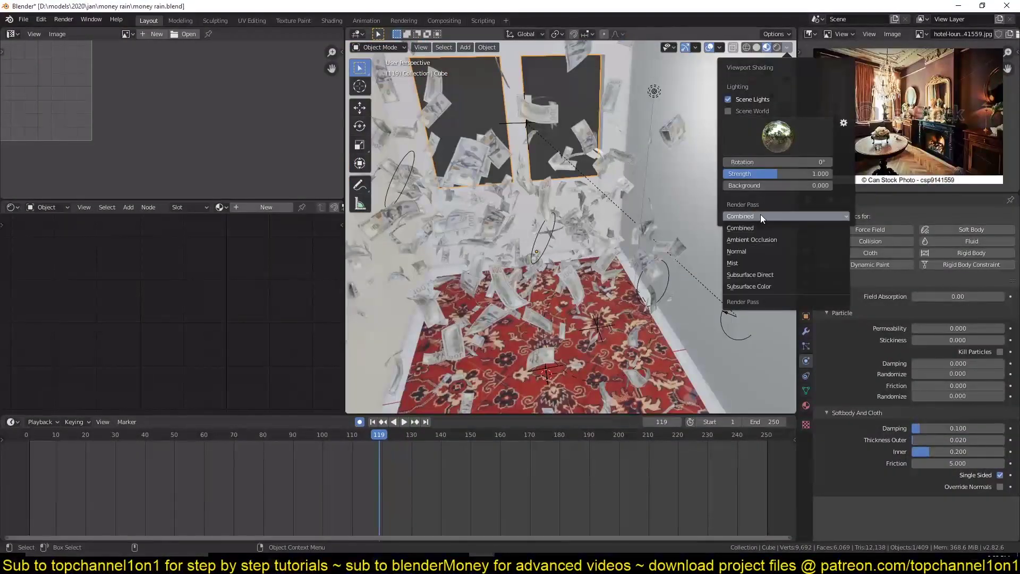
# Switch the viewport to Rendered shading, view the room frontally, and save
pyautogui.click(777, 48)
pyautogui.scroll(-5, 563, 233)
pyautogui.moveTo(563, 234); pyautogui.dragTo(618, 228, button='middle')
pyautogui.hotkey('ctrl', 's')
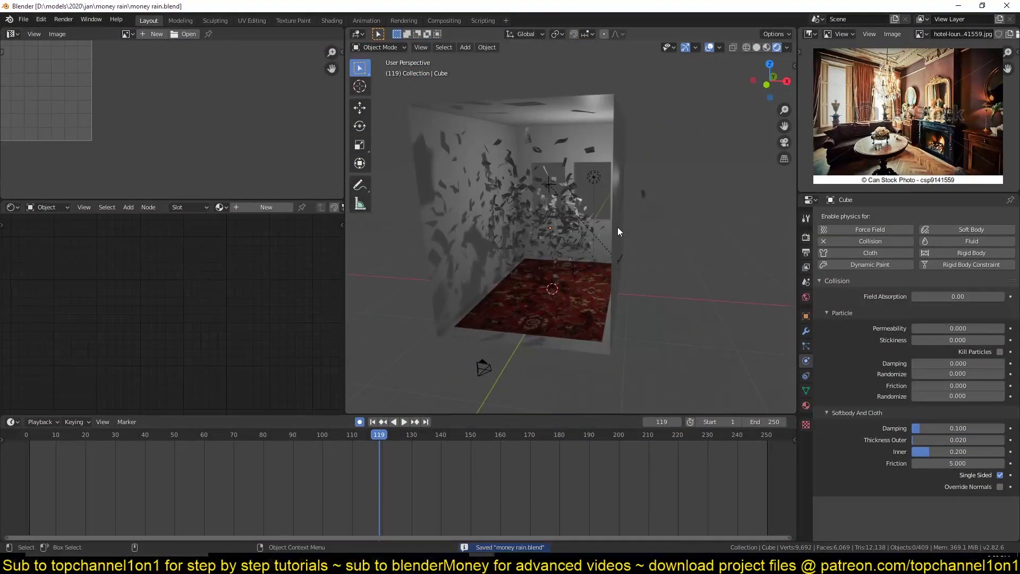
# Recalculate the room box's normals, save, and select the sun light
pyautogui.click(787, 47)
pyautogui.click(760, 228)
pyautogui.press('Tab')
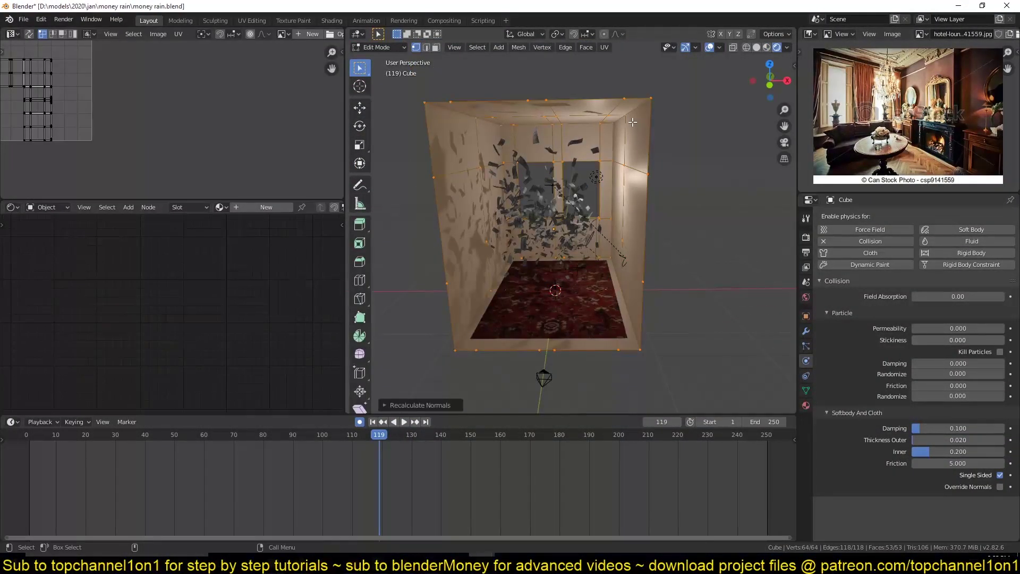
pyautogui.press('Tab')
pyautogui.hotkey('ctrl', 's')
pyautogui.click(720, 47)
pyautogui.click(597, 177)
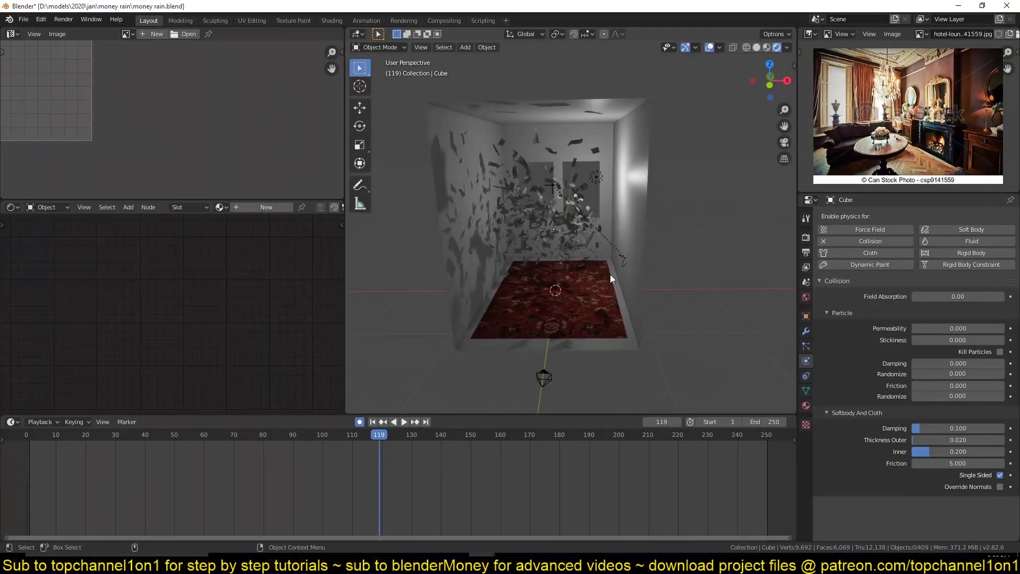
pyautogui.moveTo(610, 274); pyautogui.dragTo(558, 219, button='middle')
# Set the sun to strength 10 and rotate it 45.2° about the Z axis
pyautogui.click(806, 361)
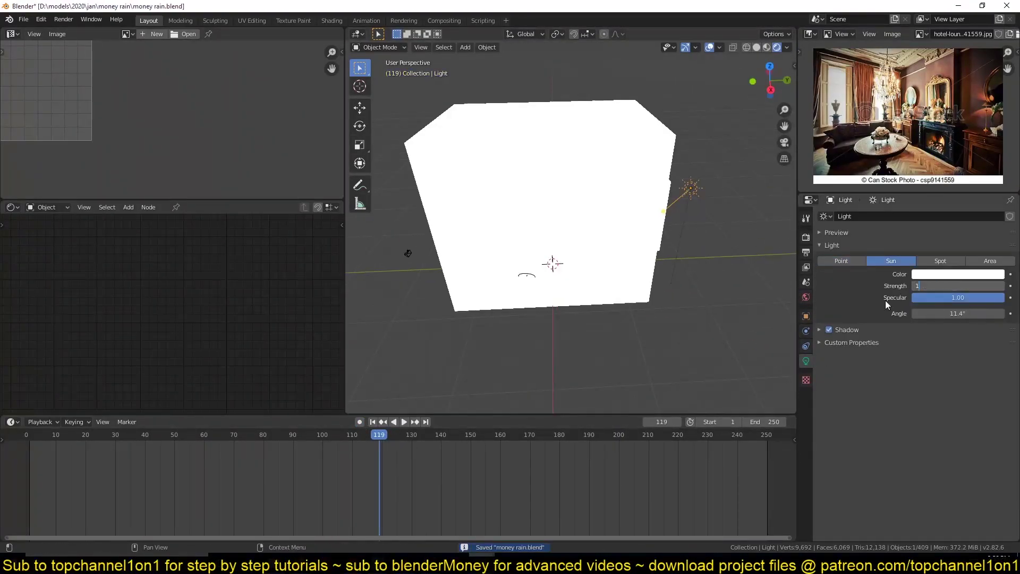
pyautogui.moveTo(720, 227); pyautogui.dragTo(622, 265, button='middle')
pyautogui.press('r')
pyautogui.press('z')
pyautogui.click(477, 312)
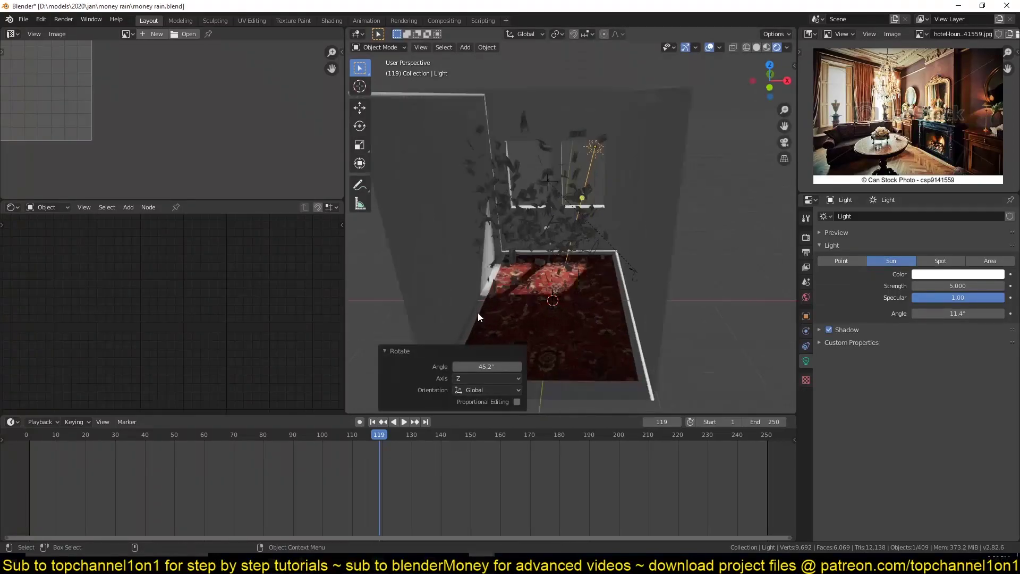
# Try the light as a point lamp, revert it to a sun, and re-angle it freely
pyautogui.scroll(5, 477, 312)
pyautogui.click(859, 260)
pyautogui.click(891, 261)
pyautogui.press('r')
pyautogui.press('r')
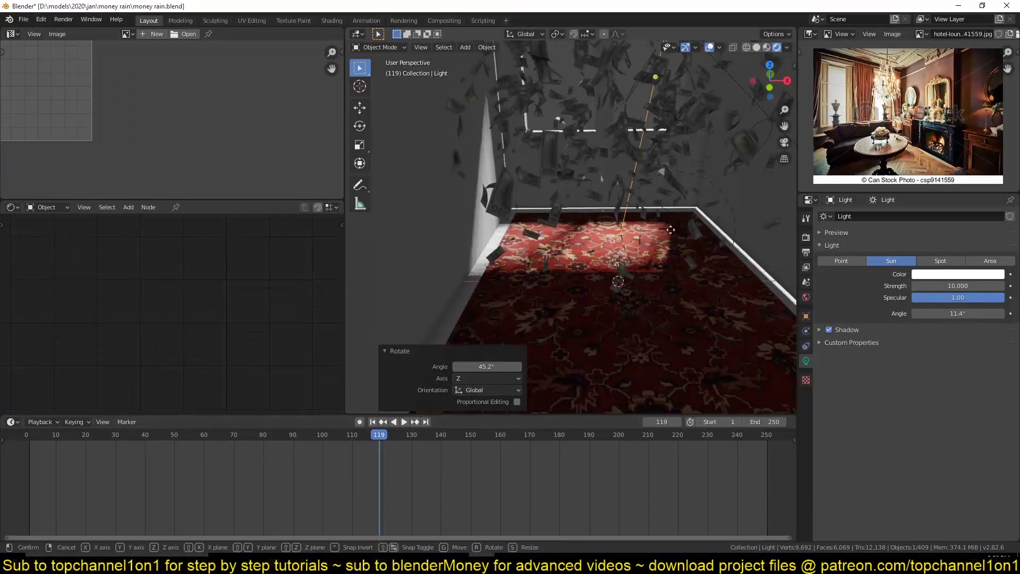
pyautogui.click(658, 329)
# Fine-tune the sun's angle once more and save the file
pyautogui.scroll(-4, 658, 329)
pyautogui.scroll(3, 658, 326)
pyautogui.press('r')
pyautogui.press('r')
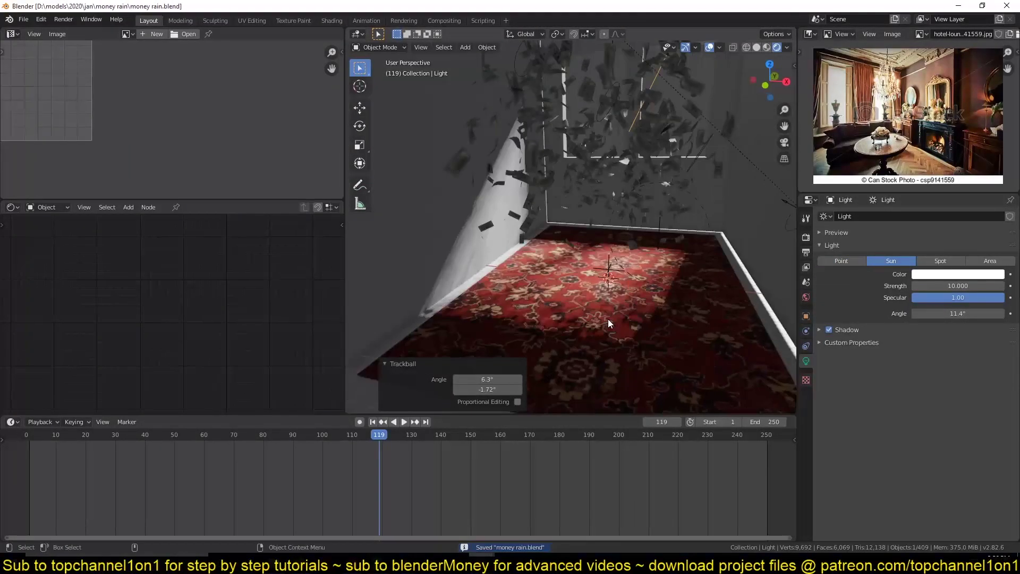
pyautogui.click(613, 292)
pyautogui.hotkey('ctrl', 's')
pyautogui.scroll(3, 915, 116)
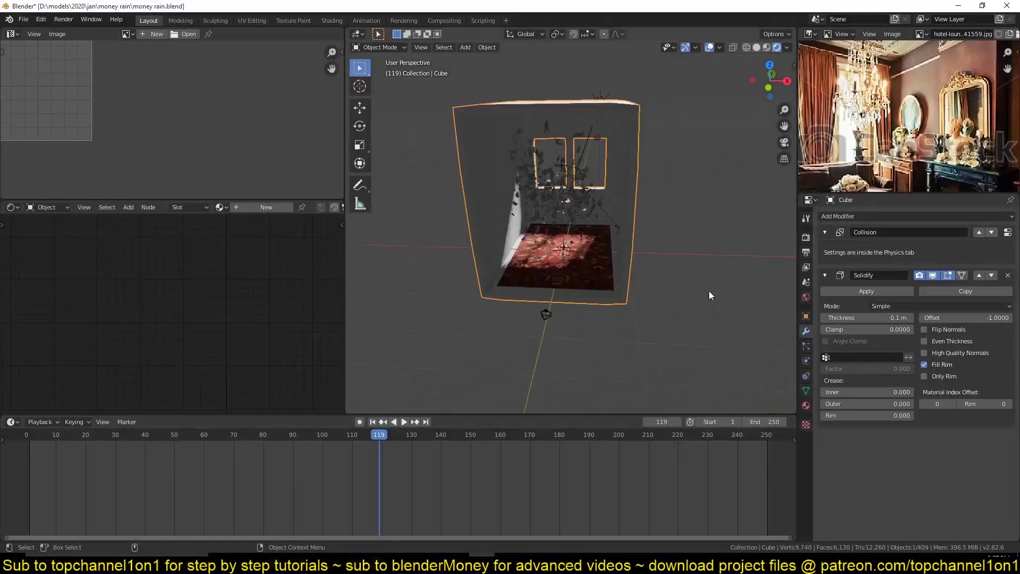
# Thicken the room walls' Solidify to 0.676 m and bring up the World colour options
pyautogui.hotkey('ctrl', 'v')
pyautogui.click(582, 321)
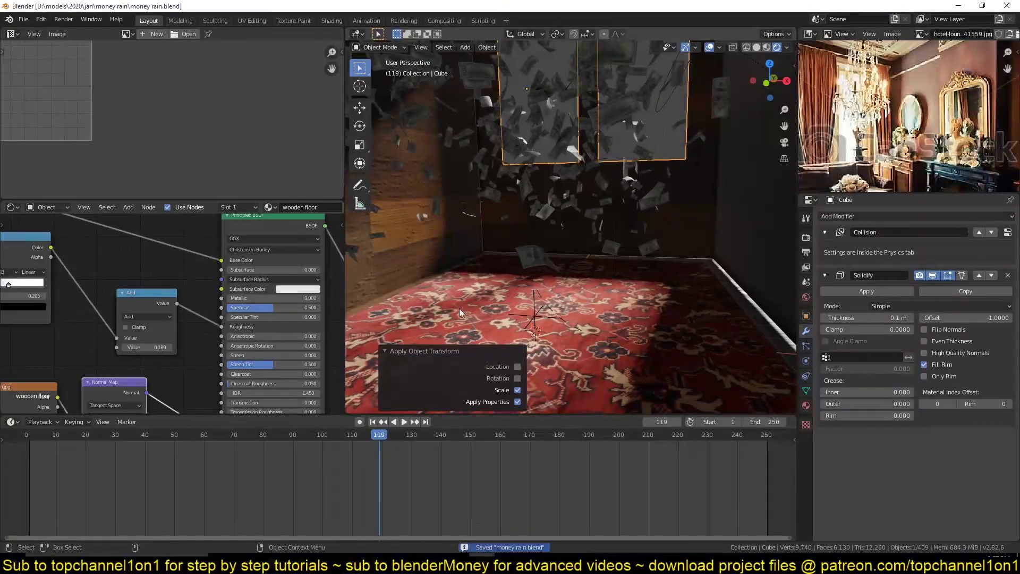
pyautogui.moveTo(871, 326); pyautogui.dragTo(844, 320)
pyautogui.moveTo(31, 341); pyautogui.dragTo(155, 346, button='middle')
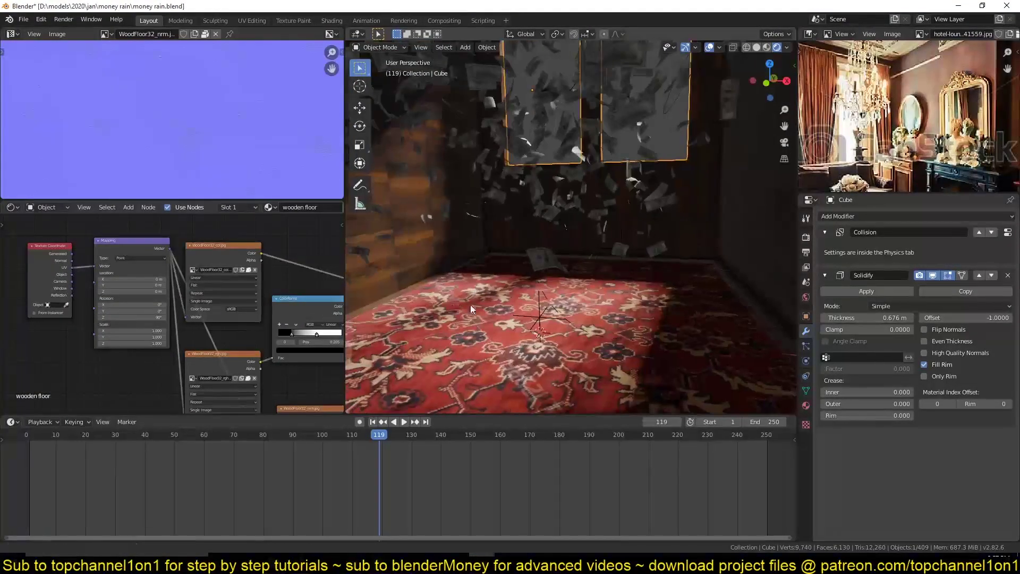
pyautogui.click(806, 297)
pyautogui.click(966, 279)
# Use the sunset chalk quarry HDR as the world's Environment Texture and save
pyautogui.click(882, 324)
pyautogui.click(995, 300)
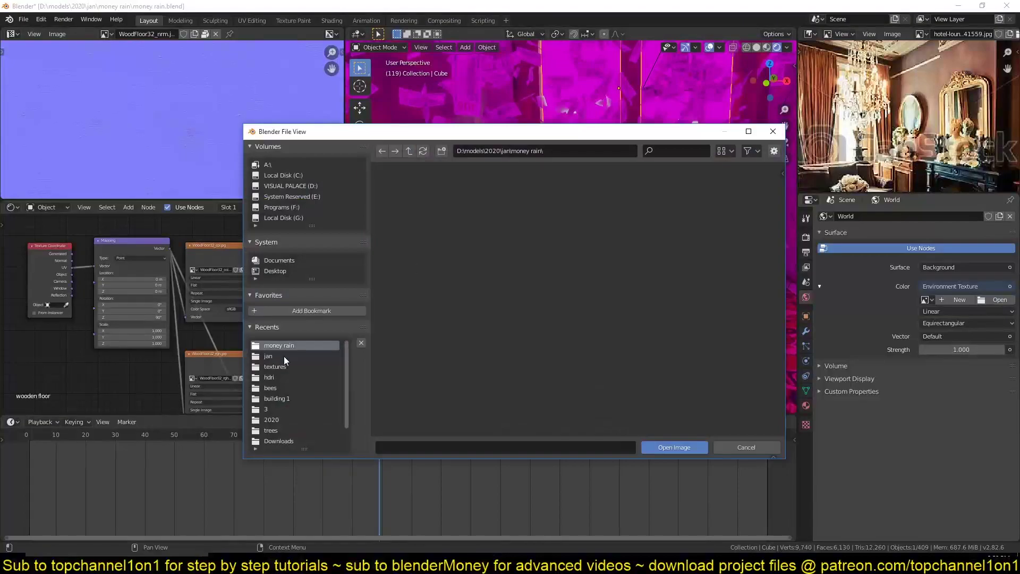
pyautogui.click(668, 451)
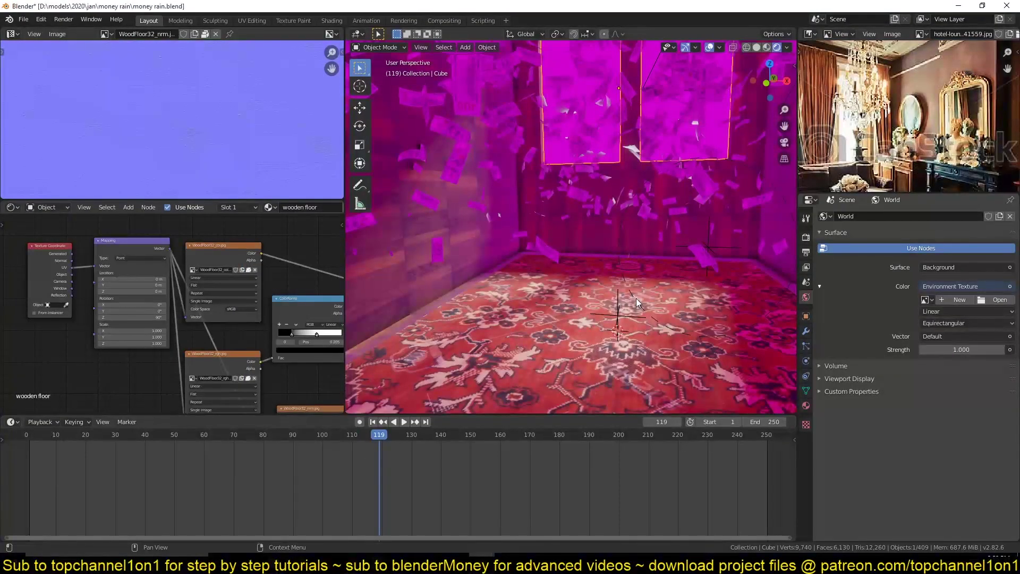
pyautogui.hotkey('ctrl', 's')
# Check the carpet and room box, viewing through the scene camera and saving along the way
pyautogui.moveTo(594, 295)
pyautogui.mouseDown(button='middle')
pyautogui.moveTo(610, 208)
pyautogui.moveTo(662, 203)
pyautogui.moveTo(690, 225)
pyautogui.moveTo(658, 231)
pyautogui.mouseUp(button='middle')
pyautogui.click(610, 208)
pyautogui.hotkey('ctrl', 's')
pyautogui.click(658, 232)
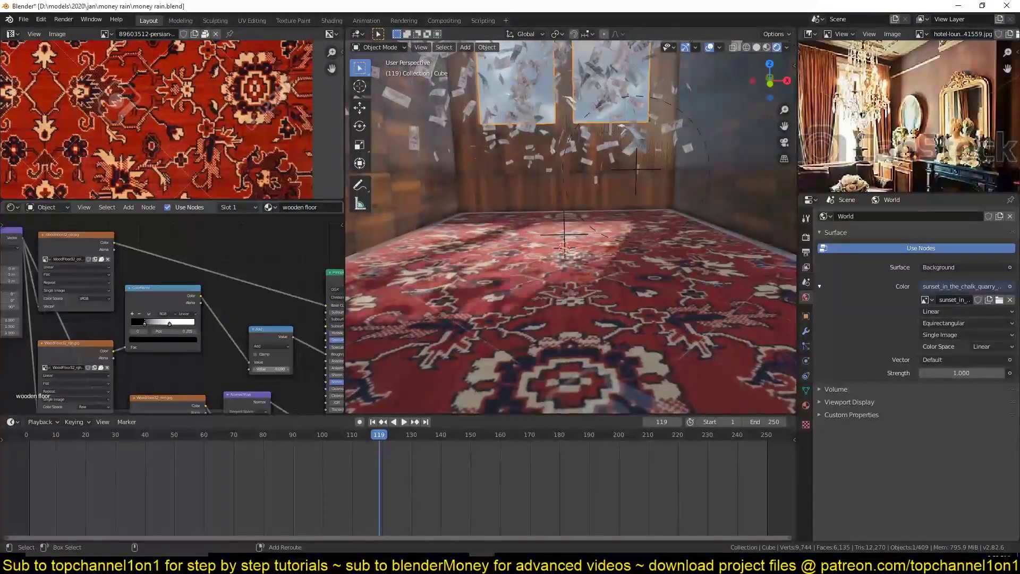
pyautogui.press('KP_0')
pyautogui.hotkey('ctrl', 's')
pyautogui.scroll(-2, 579, 343)
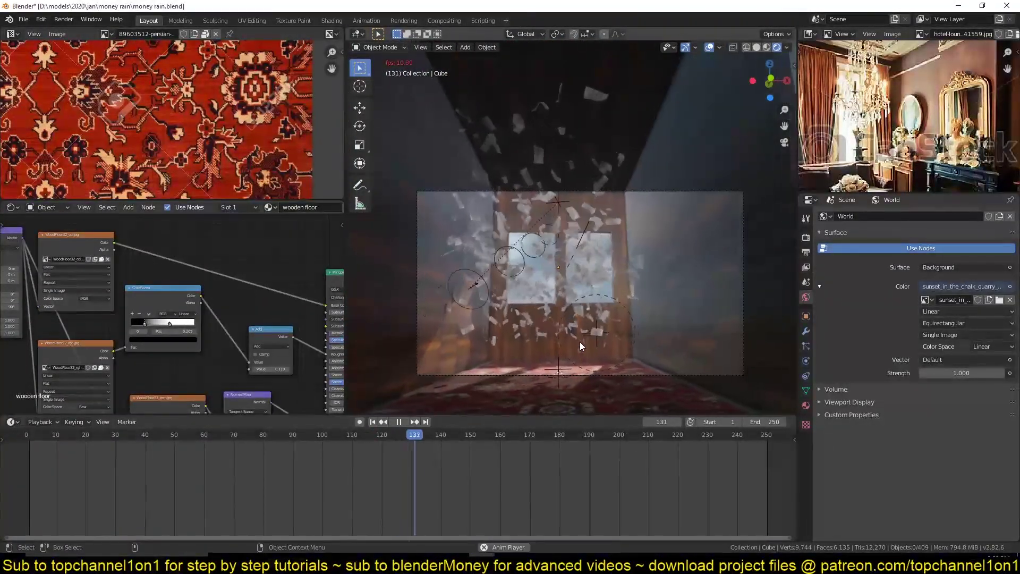
pyautogui.moveTo(579, 343); pyautogui.dragTo(658, 287, button='middle')
pyautogui.hotkey('shift', 'a')
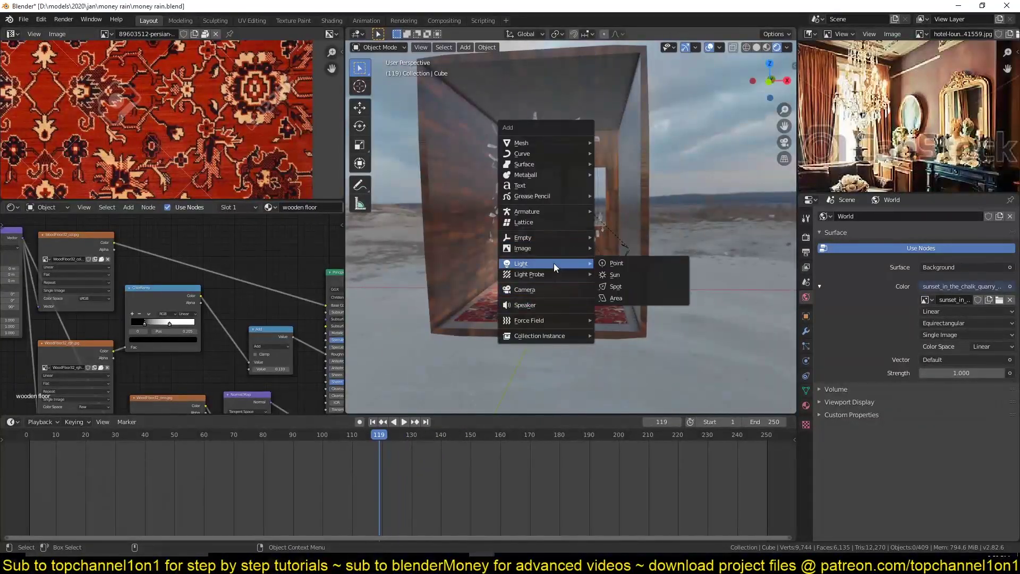
# Add an irradiance volume and stretch it vertically and 1.517 along Y to fill the room
pyautogui.click(627, 297)
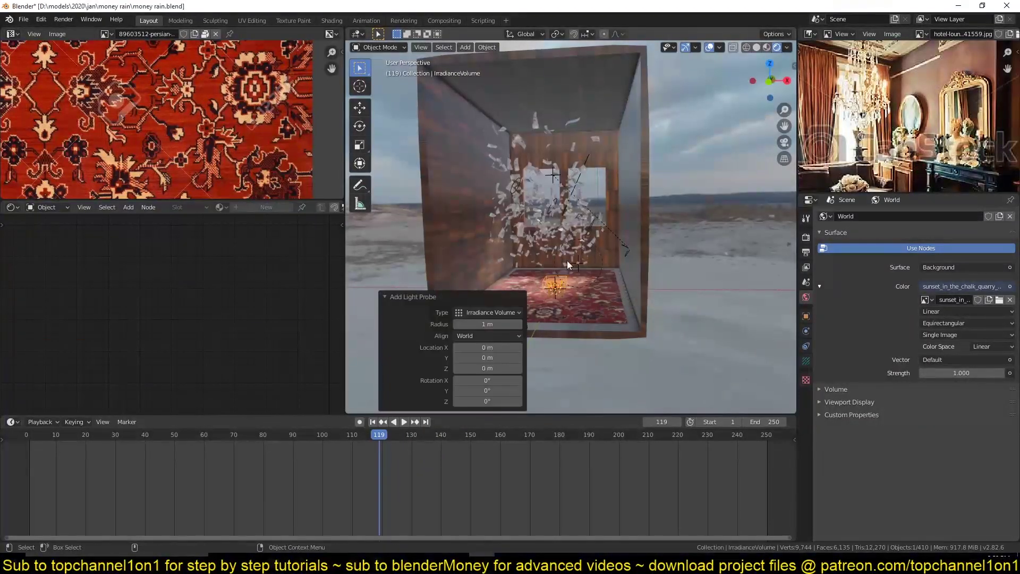
pyautogui.press('Return')
pyautogui.press('s')
pyautogui.press('y')
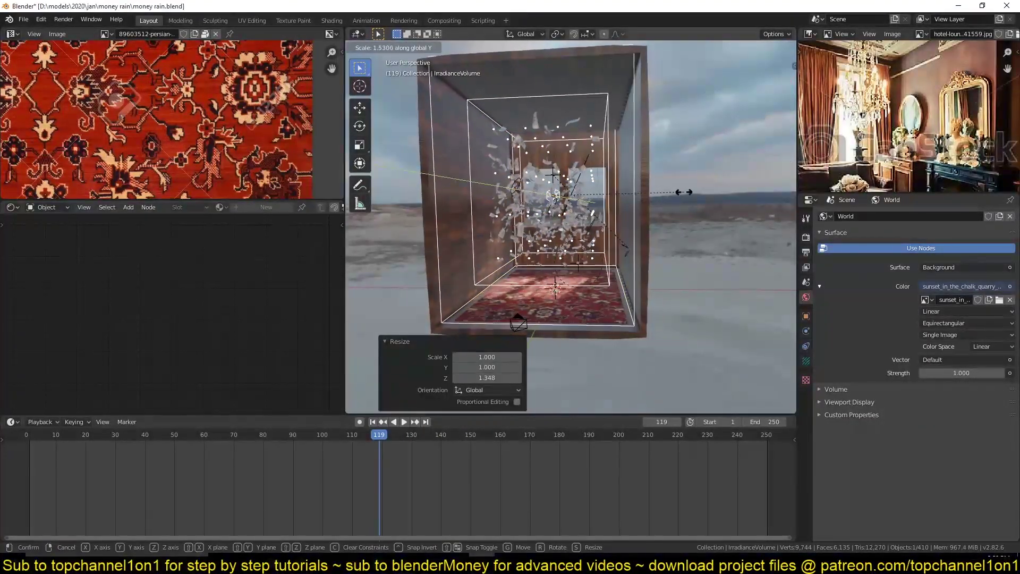
pyautogui.press('Return')
pyautogui.hotkey('ctrl', 's')
# Bake the indirect lighting from the render settings and frame the world nodes
pyautogui.click(806, 237)
pyautogui.click(857, 485)
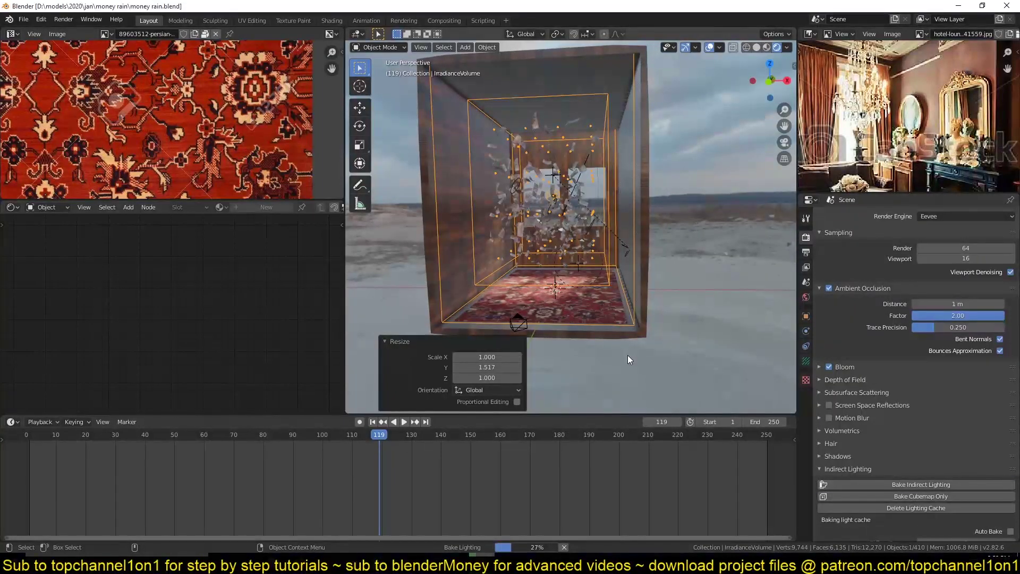
pyautogui.scroll(5, 575, 344)
pyautogui.hotkey('ctrl', 's')
pyautogui.moveTo(575, 343)
pyautogui.mouseDown(button='middle')
pyautogui.moveTo(632, 304)
pyautogui.moveTo(556, 336)
pyautogui.moveTo(671, 276)
pyautogui.mouseUp(button='middle')
pyautogui.press('Home')
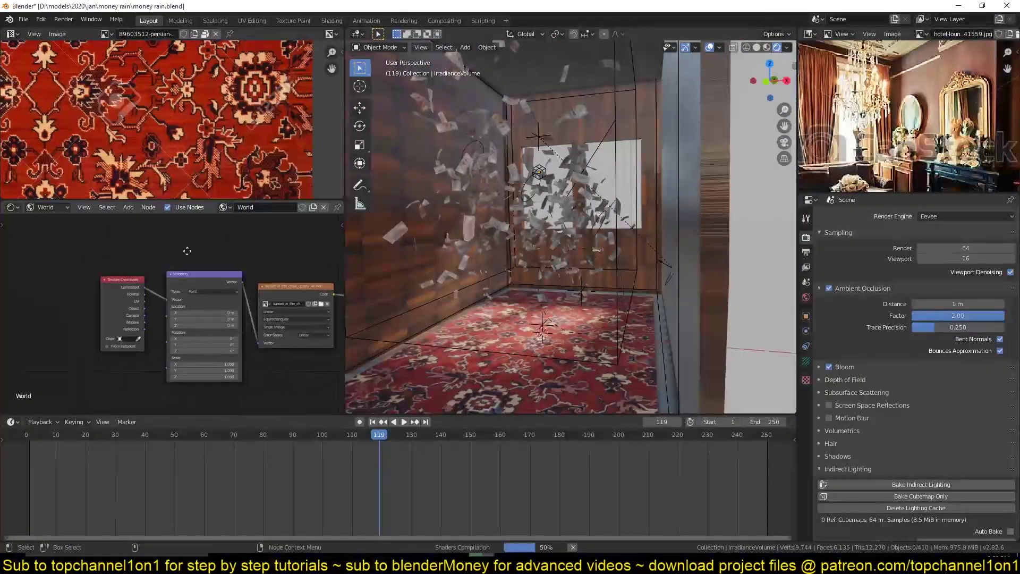
pyautogui.scroll(3, 274, 274)
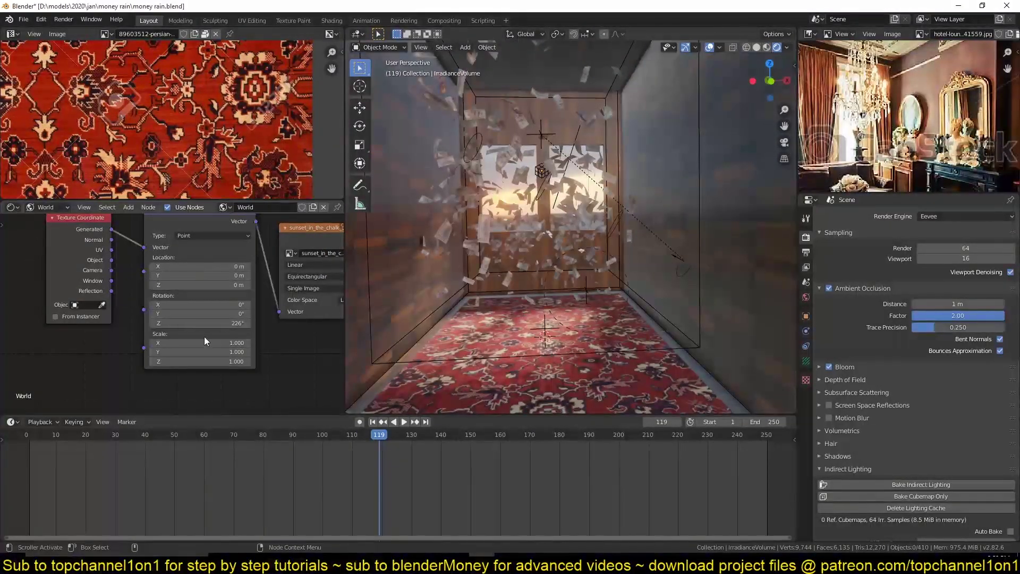
# Play the animation through the camera from frame one, then select the room box and save
pyautogui.press('KP_0')
pyautogui.hotkey('shift', 'Left')
pyautogui.press('space')
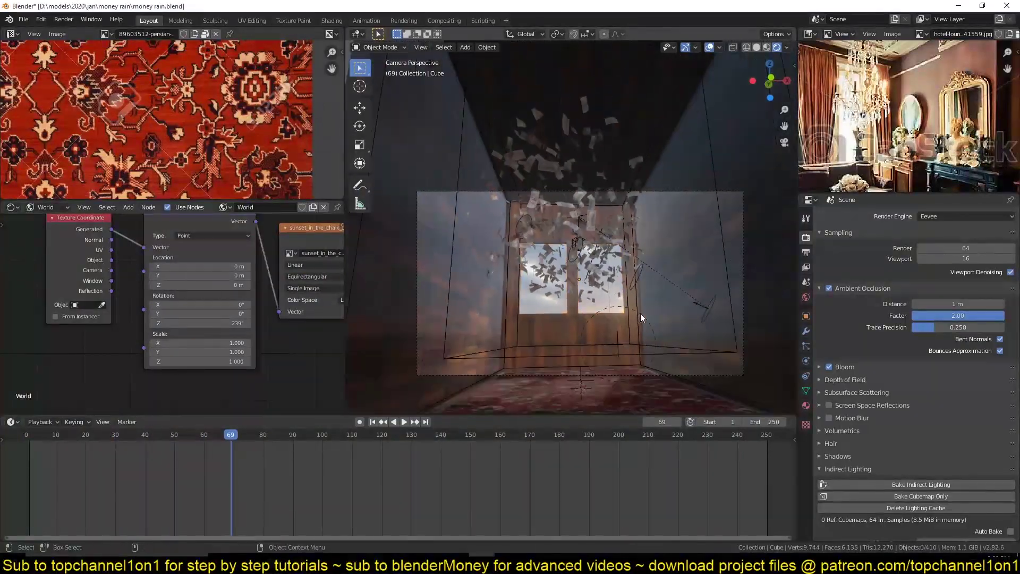
pyautogui.click(640, 313)
pyautogui.hotkey('ctrl', 's')
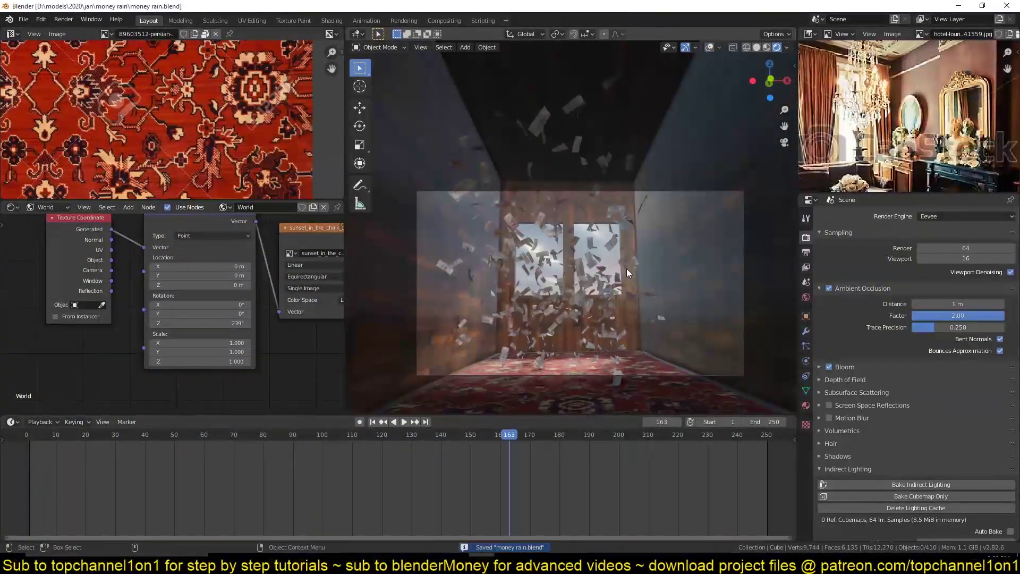
pyautogui.press('space')
pyautogui.moveTo(627, 269); pyautogui.dragTo(487, 257, button='middle')
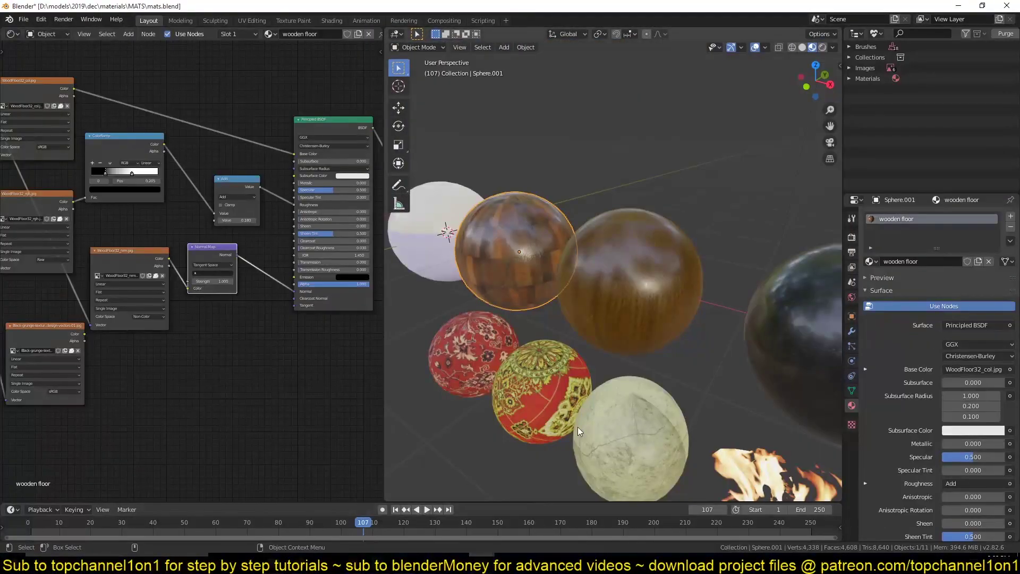
# Orbit out to see the whole room box and check the light's settings from the camera view
pyautogui.click(600, 345)
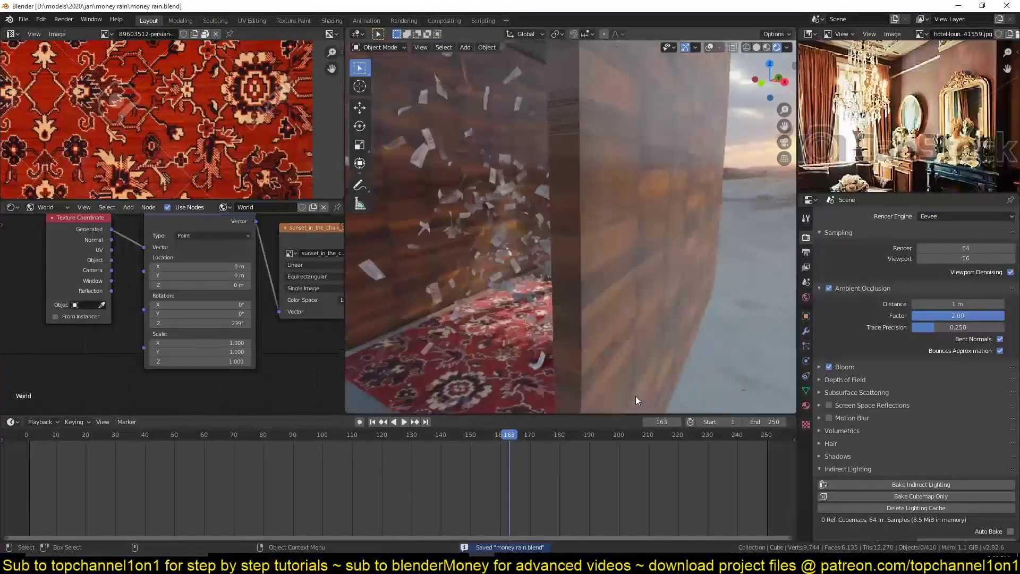
pyautogui.moveTo(636, 396); pyautogui.dragTo(731, 31, button='middle')
pyautogui.click(806, 361)
pyautogui.press('KP_0')
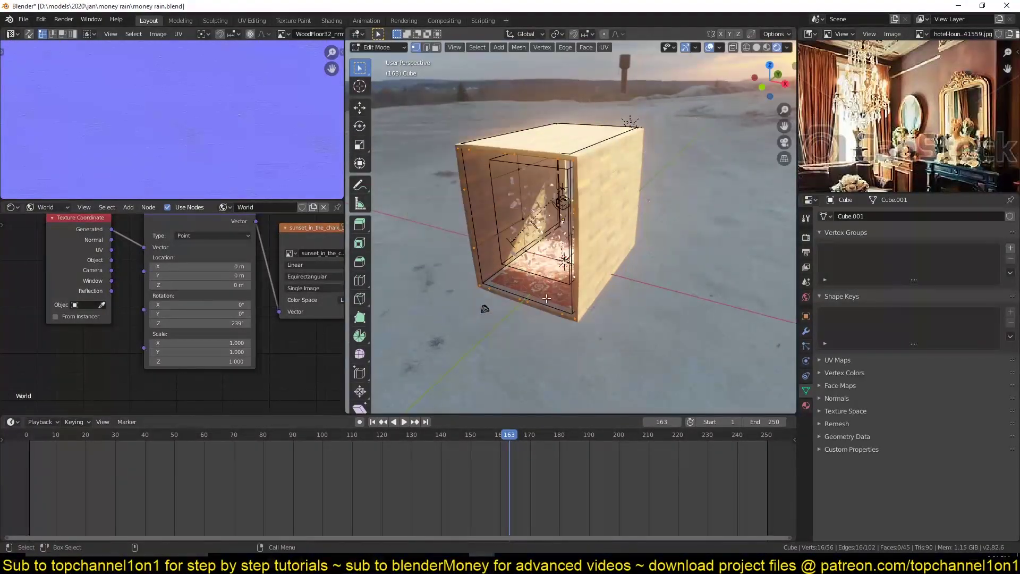
# Rebake the indirect lighting with the irradiance volume selected, then save
pyautogui.click(654, 307)
pyautogui.click(806, 237)
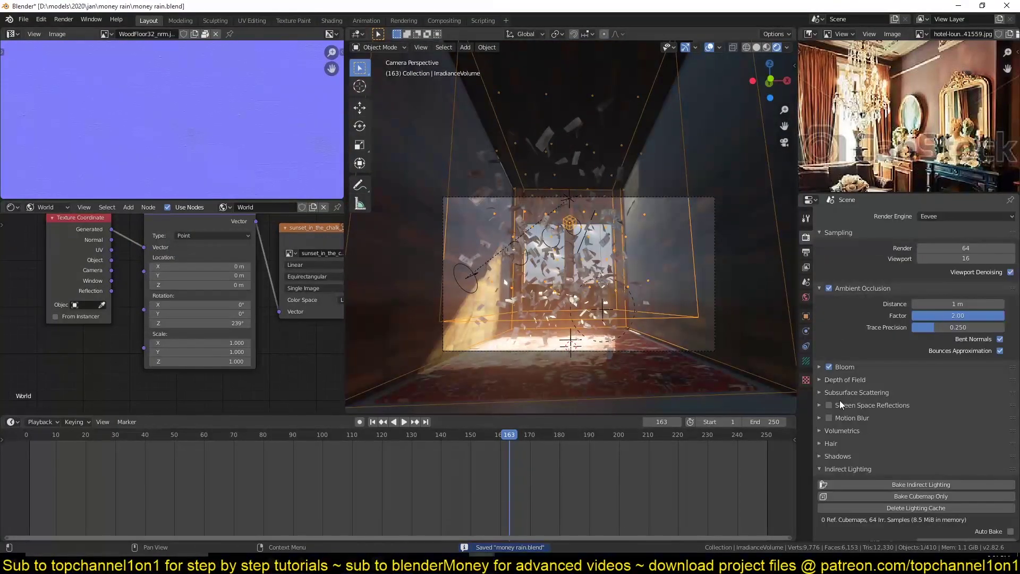
pyautogui.click(877, 484)
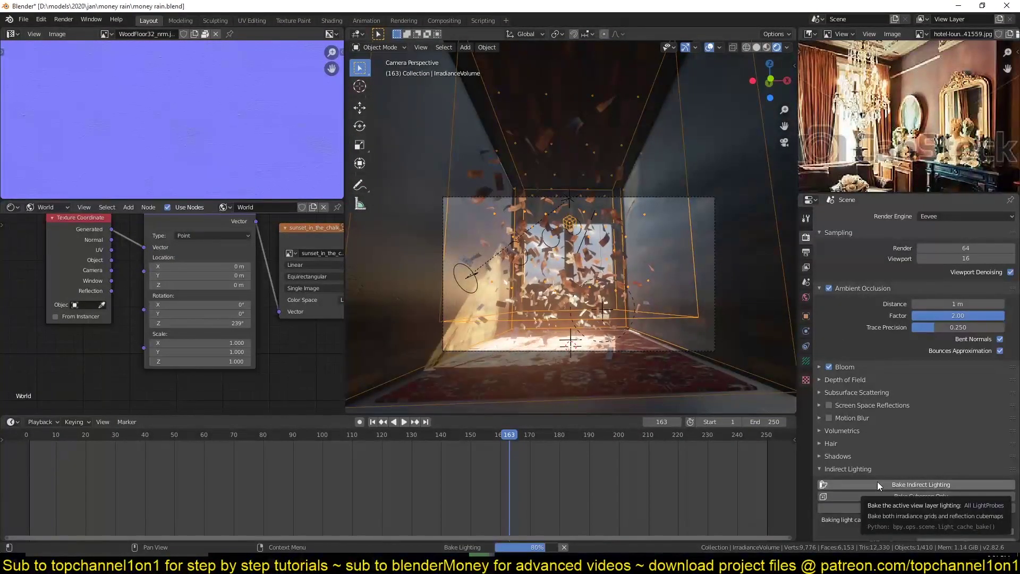
pyautogui.scroll(2, 670, 276)
pyautogui.hotkey('ctrl', 's')
# Play the animation from the start with viewport overlays hidden
pyautogui.hotkey('shift', 'Left')
pyautogui.press('space')
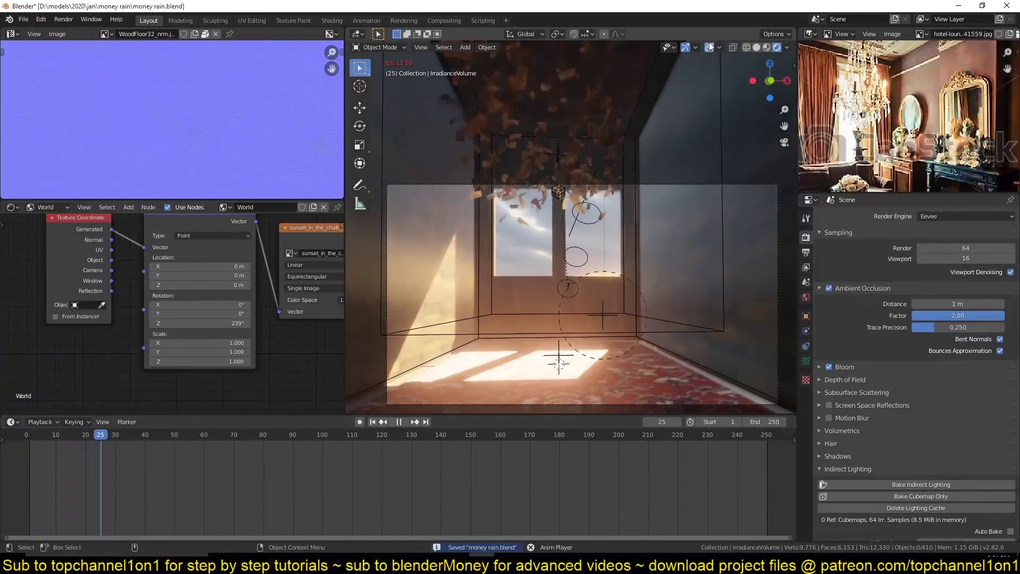
pyautogui.click(710, 46)
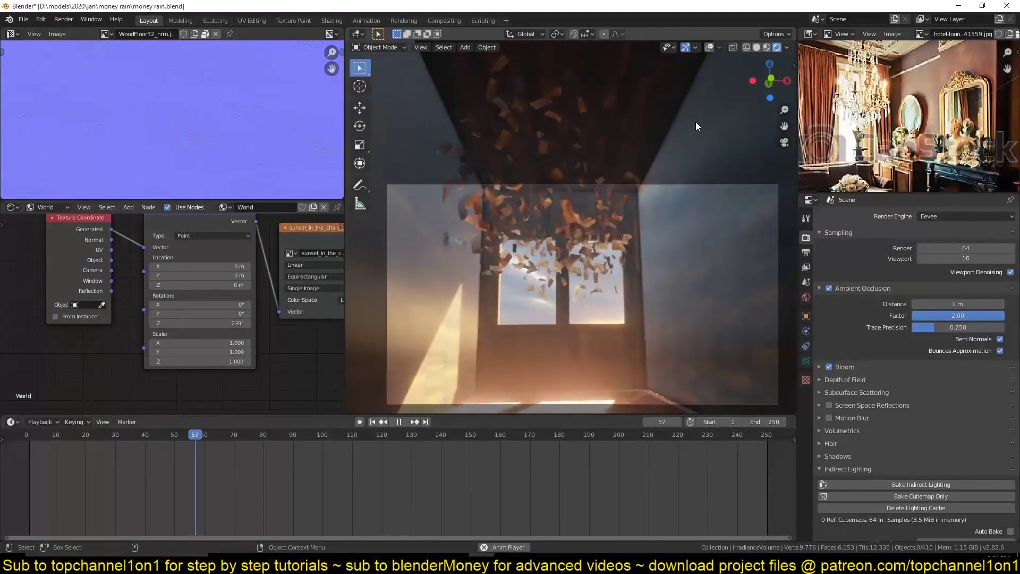
pyautogui.press('space')
# Enable camera depth of field focused on Plane.358 at F-stop 0.5 and replay the animation
pyautogui.click(679, 158)
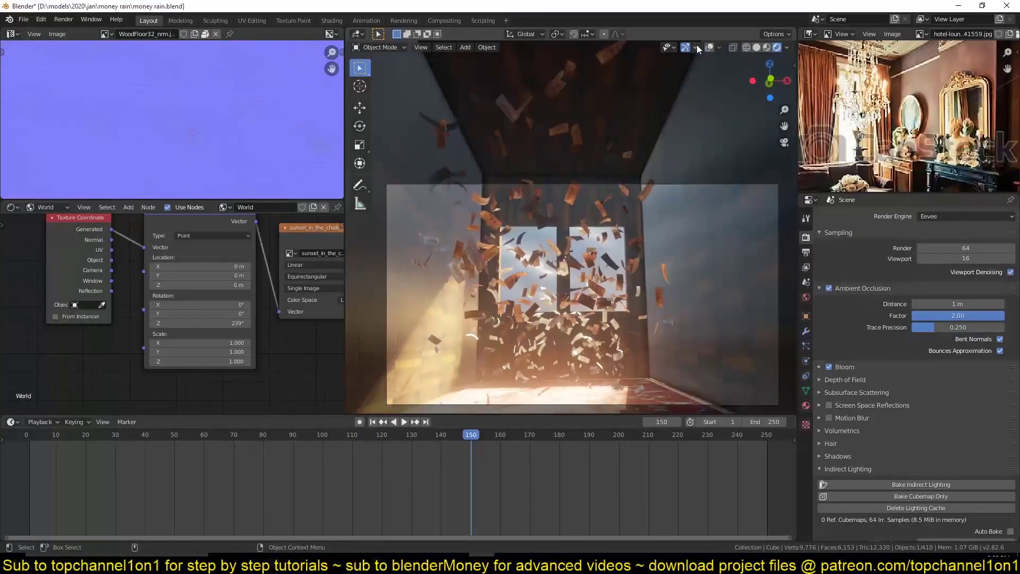
pyautogui.click(806, 361)
pyautogui.click(829, 349)
pyautogui.click(855, 350)
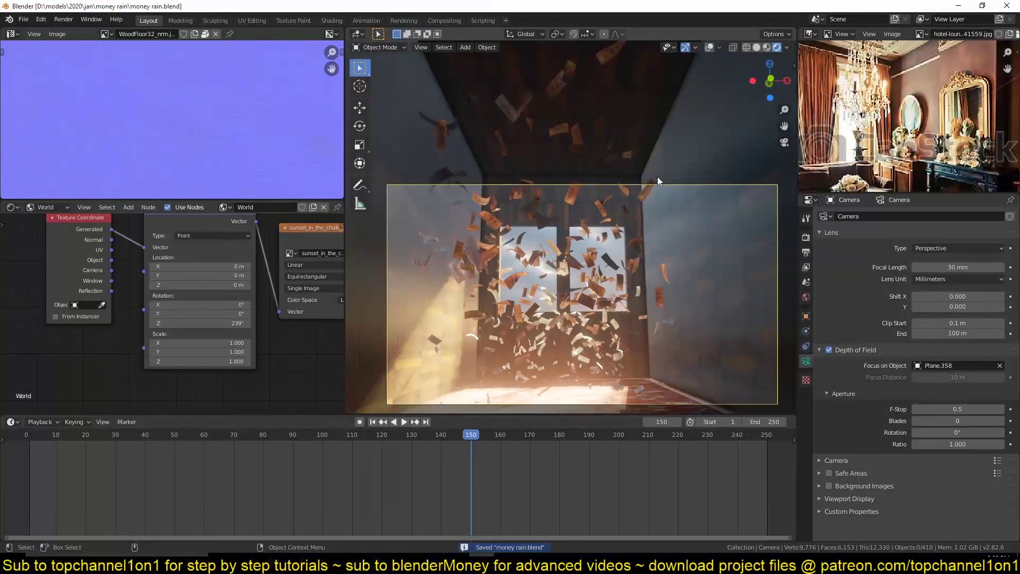
pyautogui.hotkey('shift', 'Left')
pyautogui.press('space')
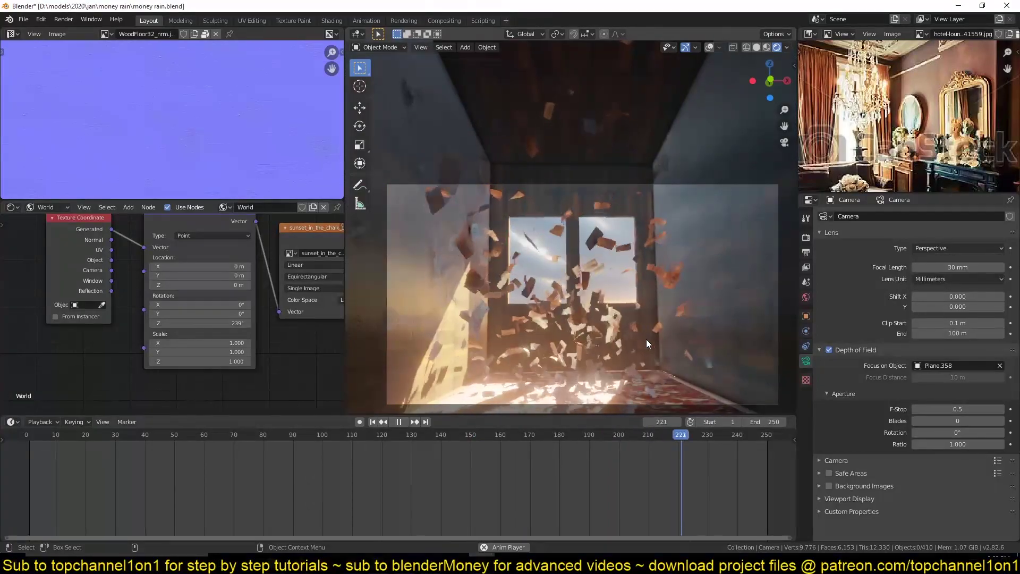
pyautogui.press('Escape')
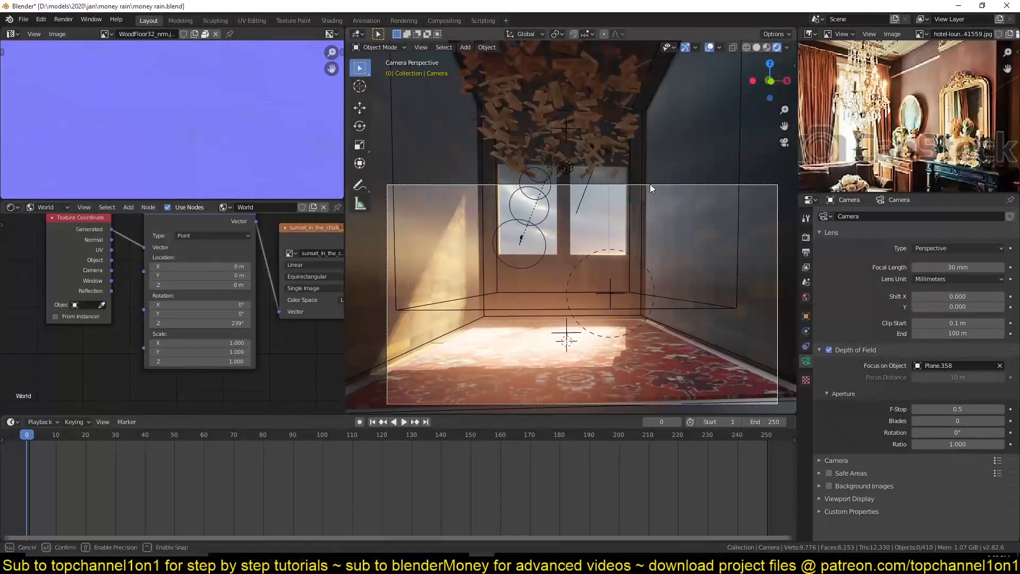
# Play the animation through the camera in rendered shading and save
pyautogui.click(650, 184)
pyautogui.moveTo(649, 184); pyautogui.dragTo(428, 313, button='middle')
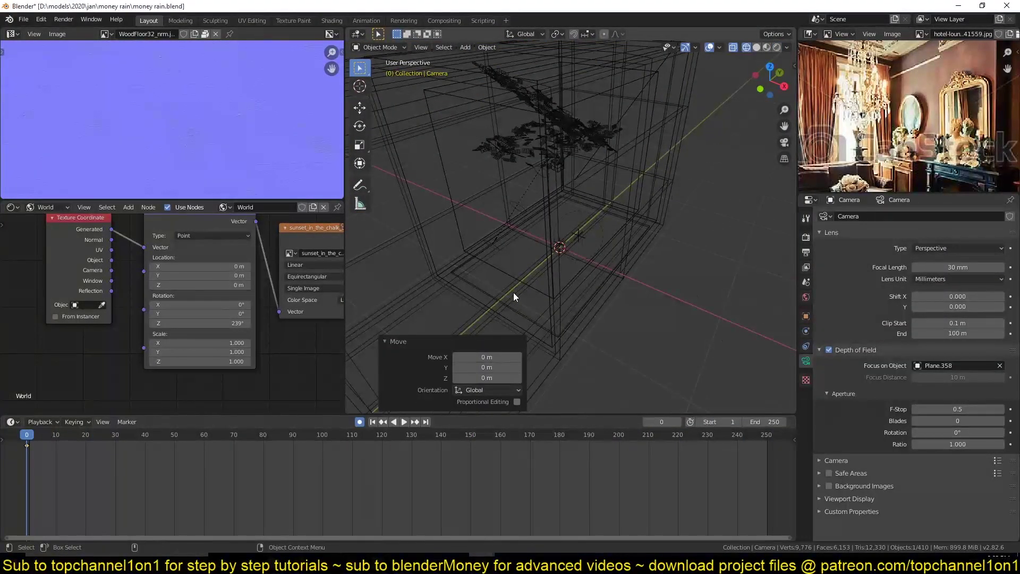
pyautogui.hotkey('shift', 'z')
pyautogui.press('KP_0')
pyautogui.press('space')
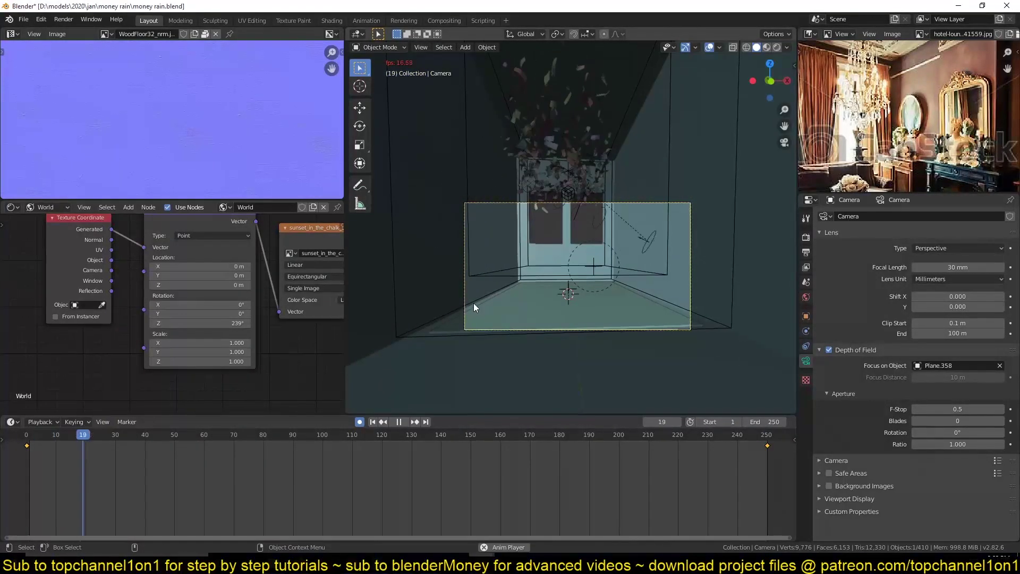
pyautogui.press('z')
pyautogui.hotkey('ctrl', 's')
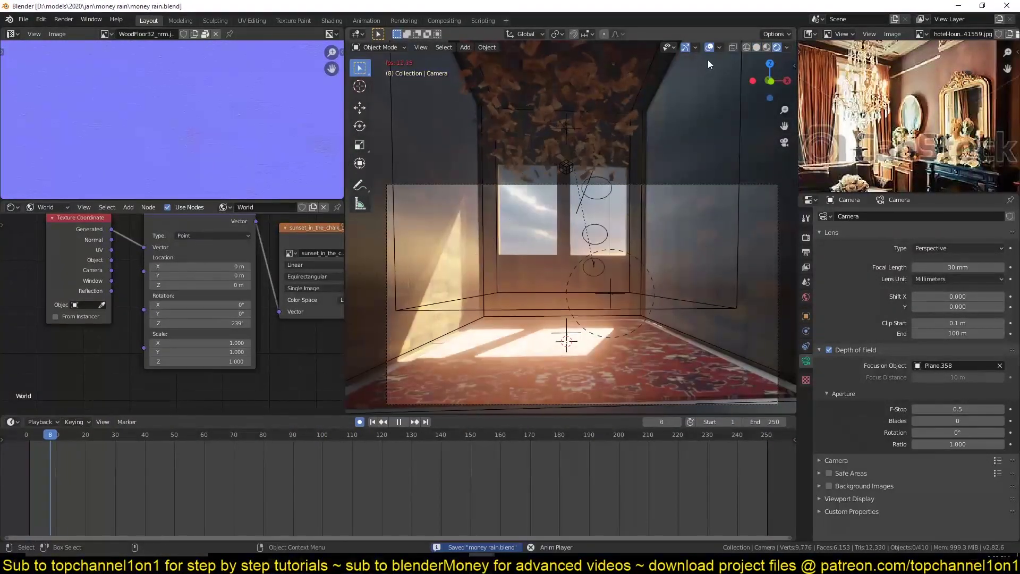
# With overlays hidden, stop and save, then go to frame 217 in wireframe view
pyautogui.click(710, 47)
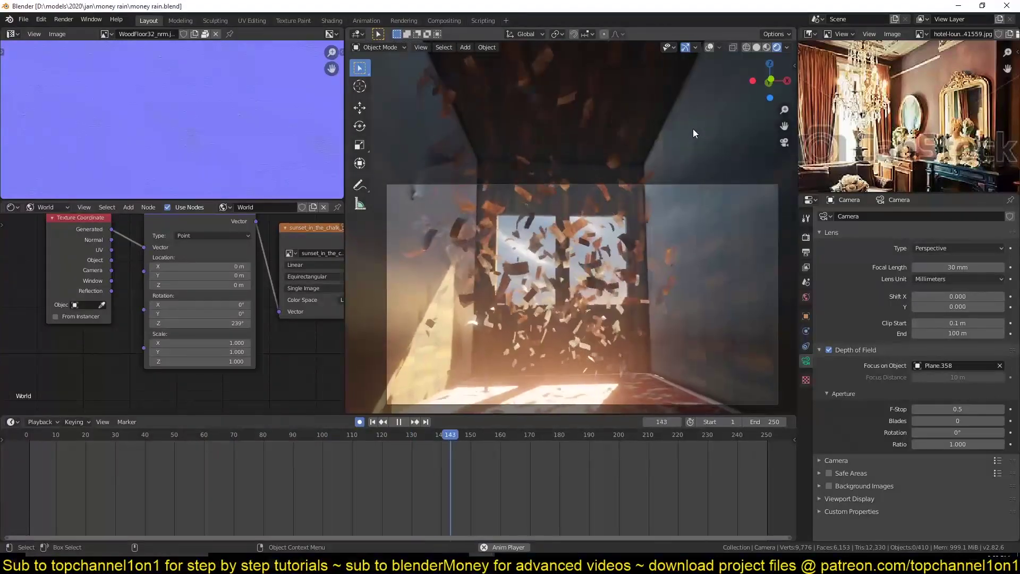
pyautogui.press('space')
pyautogui.hotkey('ctrl', 's')
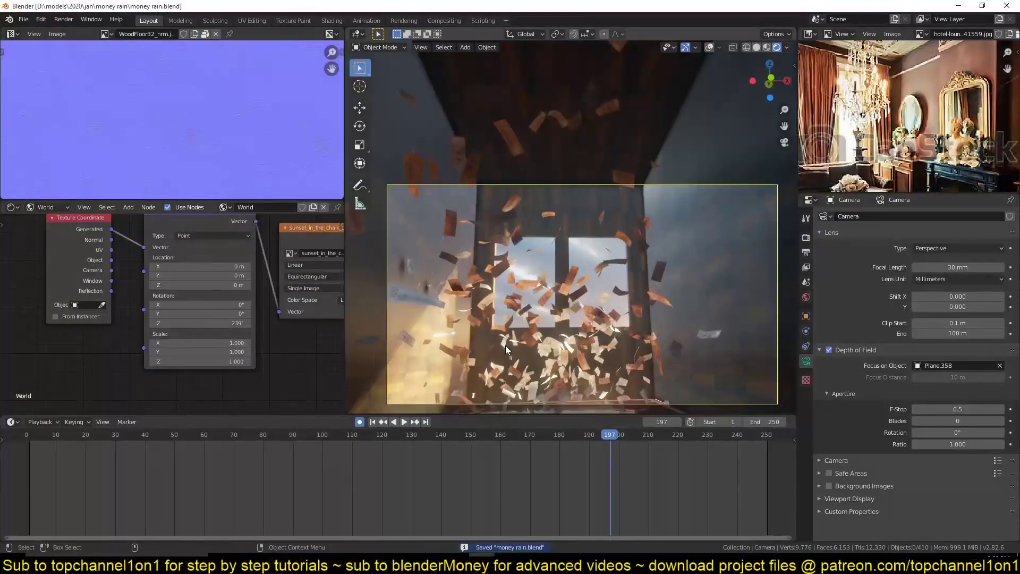
pyautogui.hotkey('shift', 'Left')
pyautogui.moveTo(139, 482); pyautogui.dragTo(669, 452, button='right')
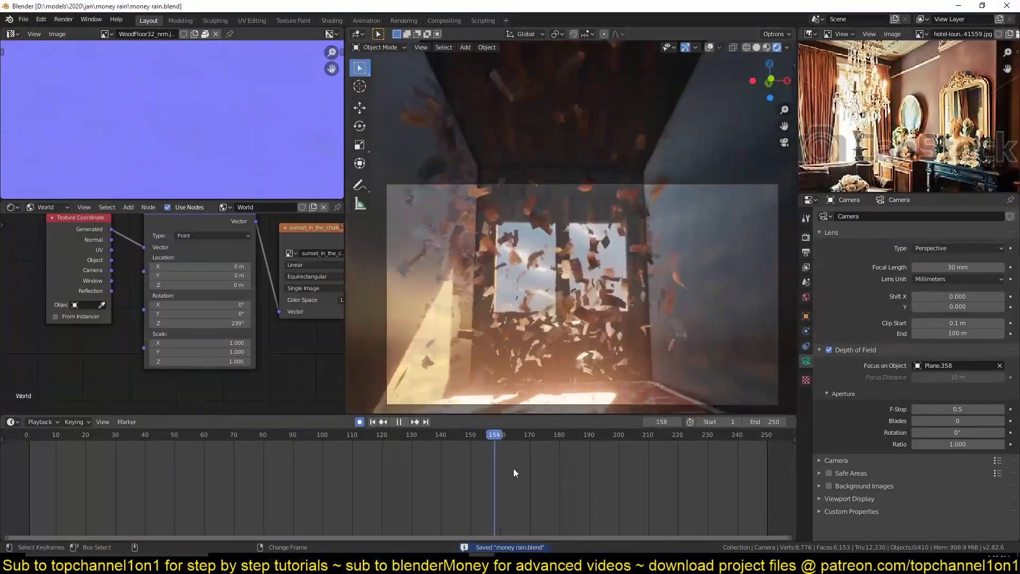
pyautogui.press('KP_0')
pyautogui.hotkey('shift', 'z')
# Add a cube and stretch it along Z to 1.241
pyautogui.hotkey('shift', 'a')
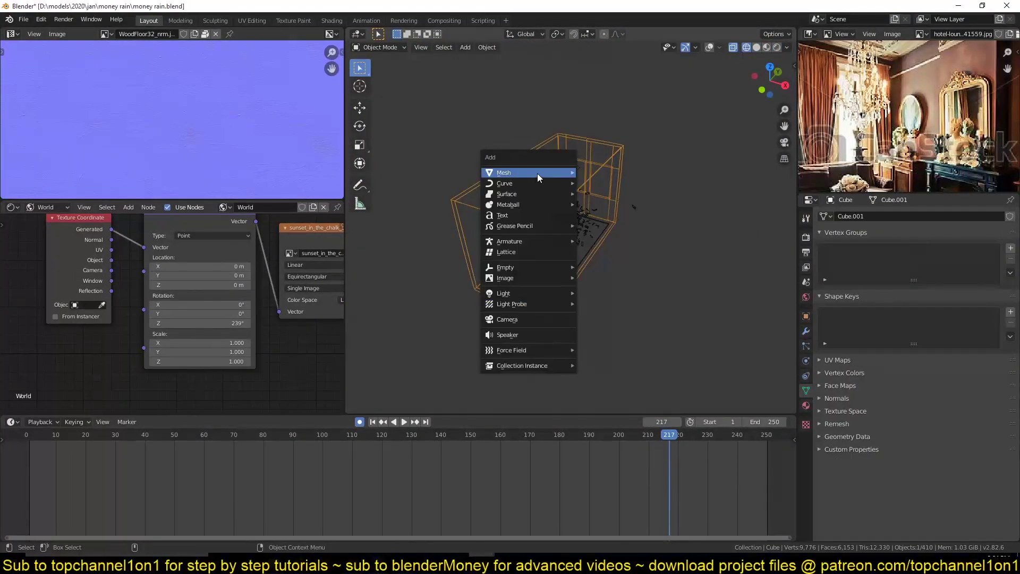
pyautogui.click(534, 175)
pyautogui.press('s')
pyautogui.press('z')
pyautogui.click(582, 244)
pyautogui.moveTo(675, 71)
pyautogui.mouseDown(button='middle')
pyautogui.moveTo(573, 259)
pyautogui.moveTo(706, 295)
pyautogui.mouseUp(button='middle')
# Isolate the cube in local view with solid shading, save, and bring up the mats.blend window
pyautogui.press('KP_Divide')
pyautogui.hotkey('shift', 'z')
pyautogui.hotkey('ctrl', 's')
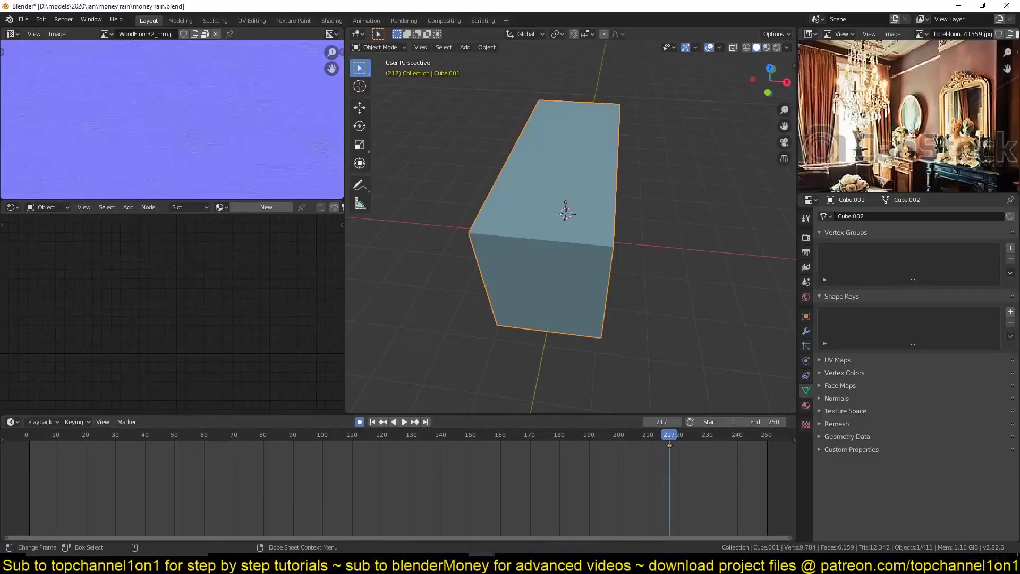
pyautogui.click(539, 518)
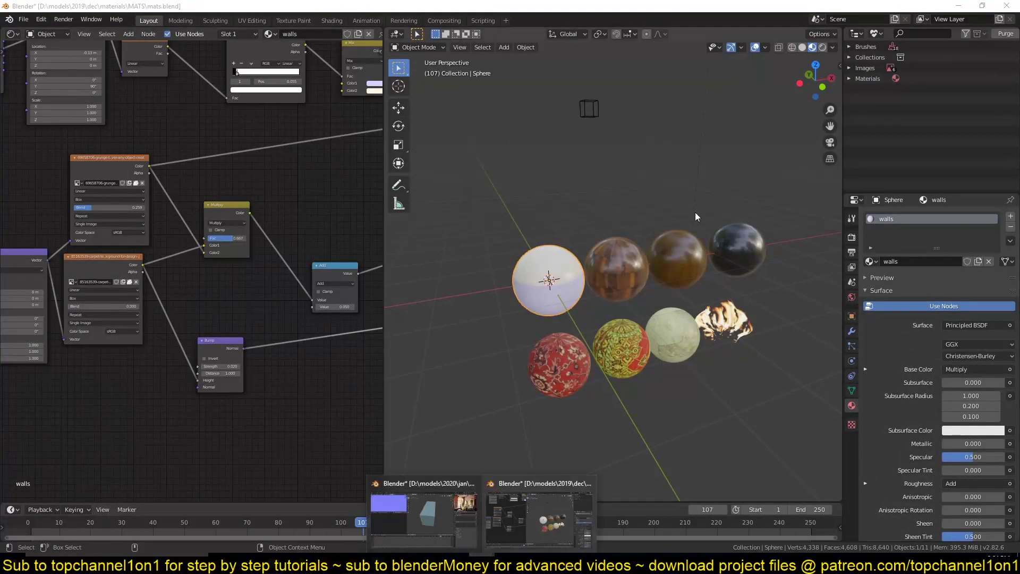
# In a new Blender instance, open materials 1.blend from D:\models\2019\dec\materials
pyautogui.click(488, 518)
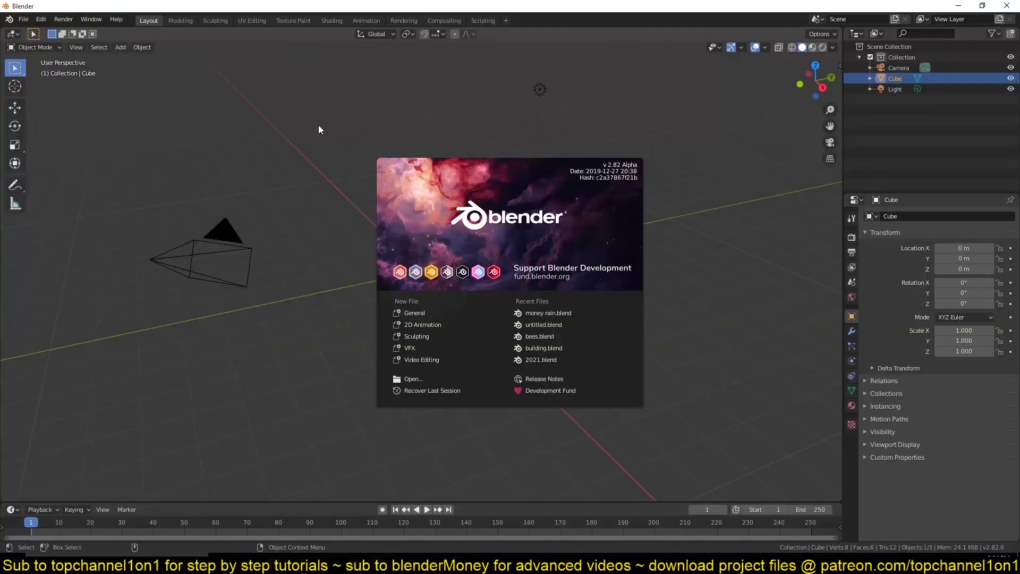
pyautogui.click(23, 19)
pyautogui.click(29, 43)
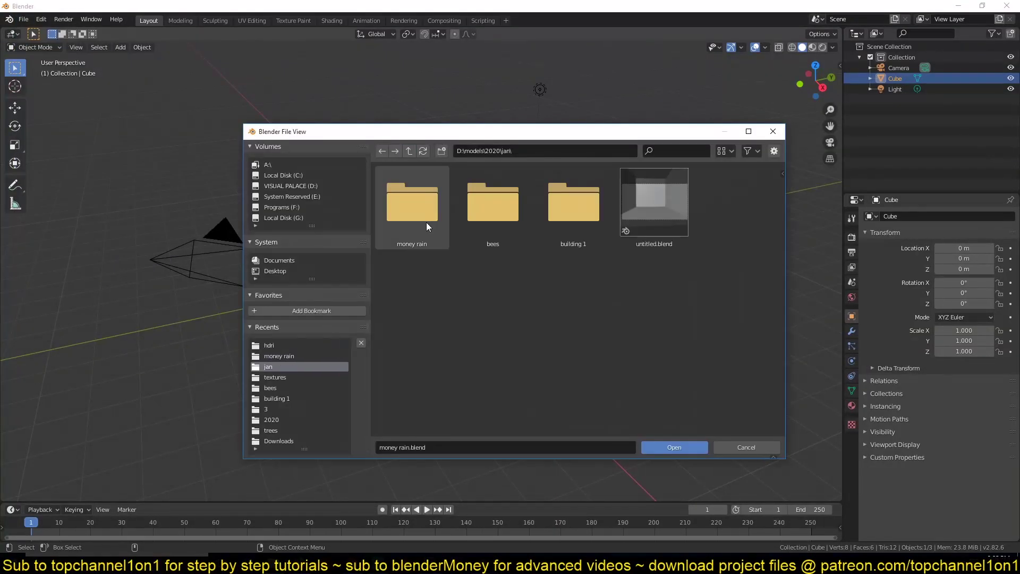
pyautogui.doubleClick(438, 282)
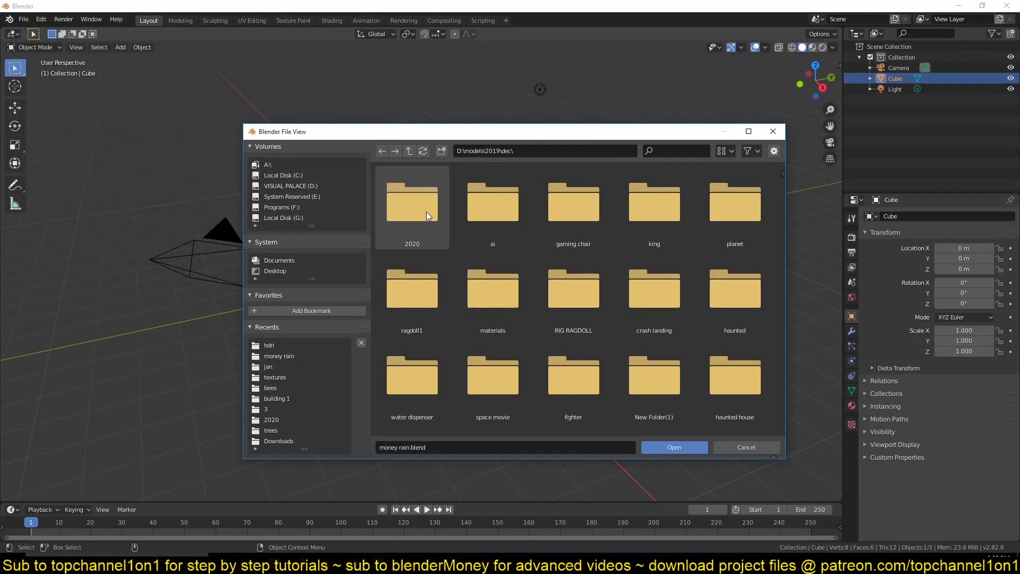
pyautogui.doubleClick(457, 304)
pyautogui.click(408, 151)
pyautogui.doubleClick(429, 330)
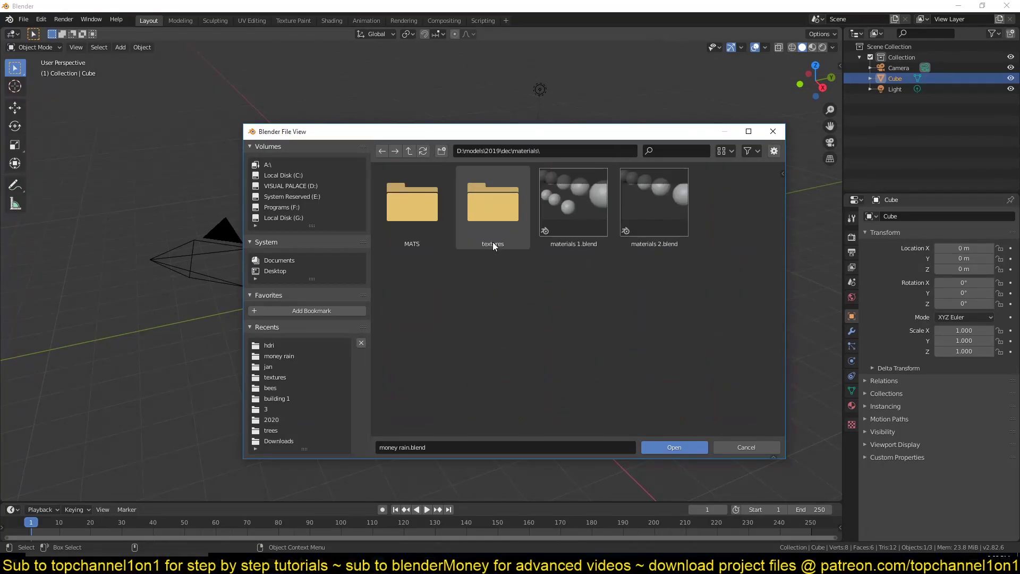
pyautogui.click(408, 154)
pyautogui.doubleClick(489, 205)
pyautogui.hotkey('ctrl', 'o')
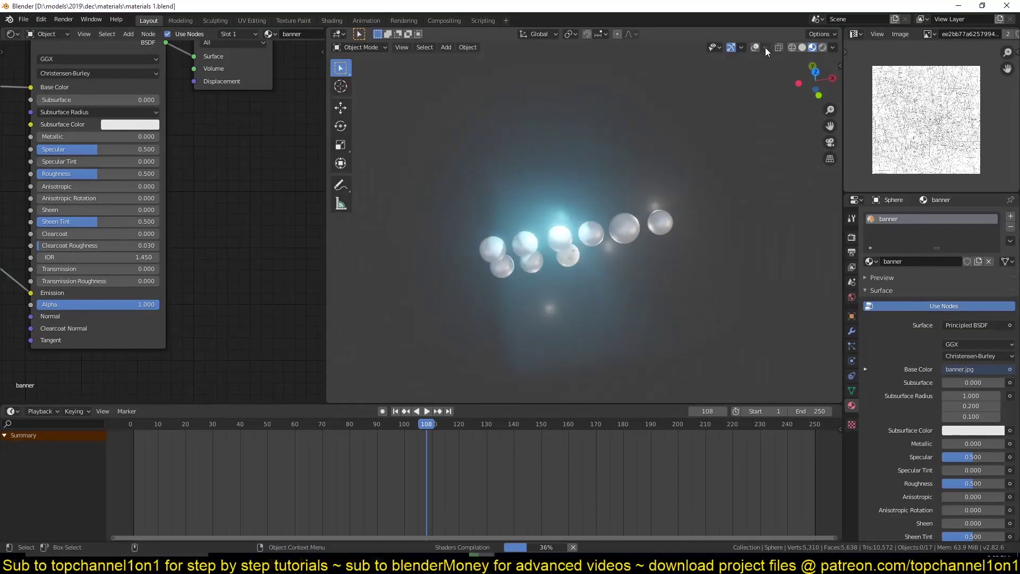
pyautogui.press('z')
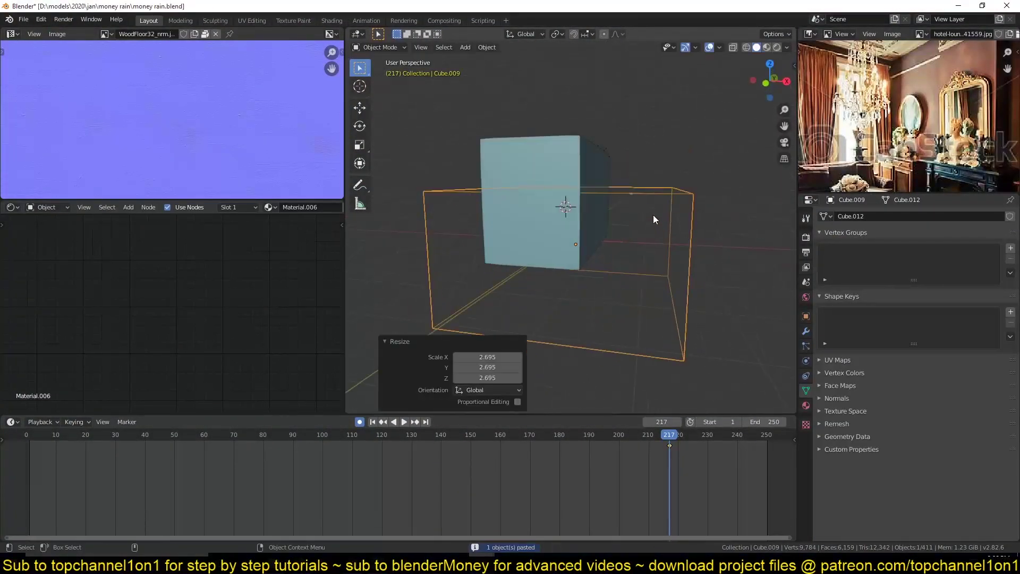
# Watch the money rain animation through the scene camera
pyautogui.moveTo(652, 214); pyautogui.dragTo(572, 180, button='middle')
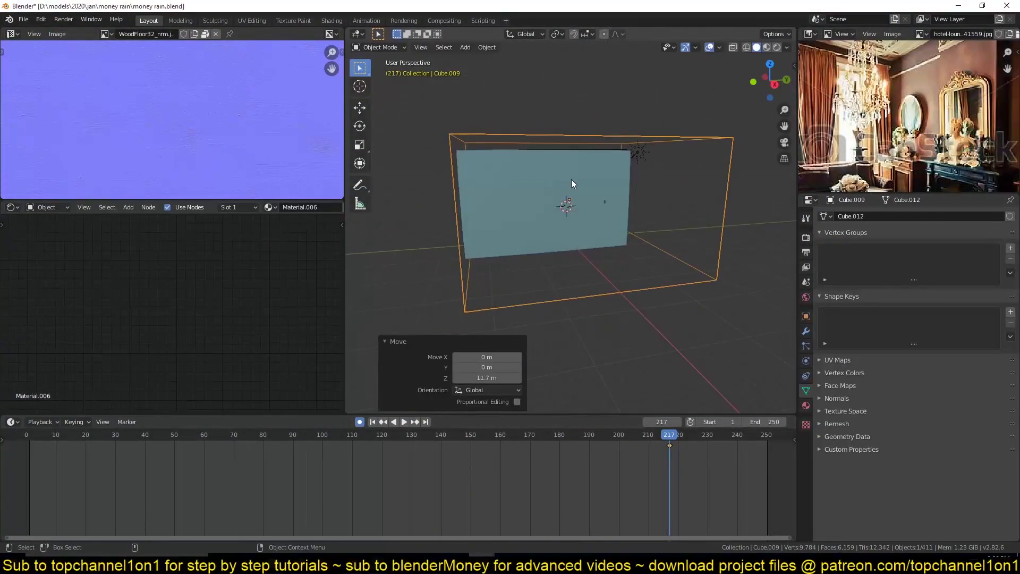
pyautogui.hotkey('ctrl', 's')
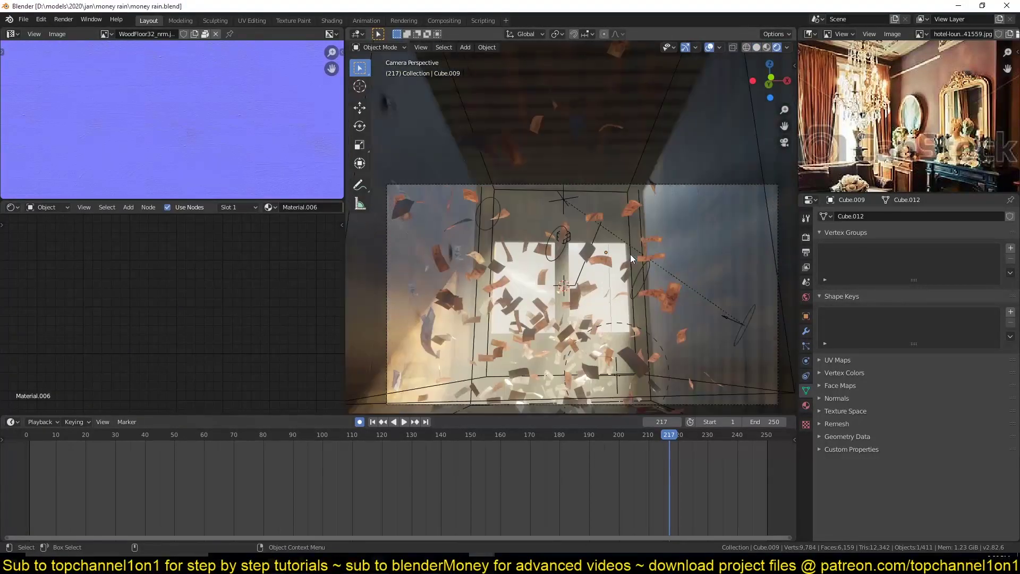
pyautogui.press('space')
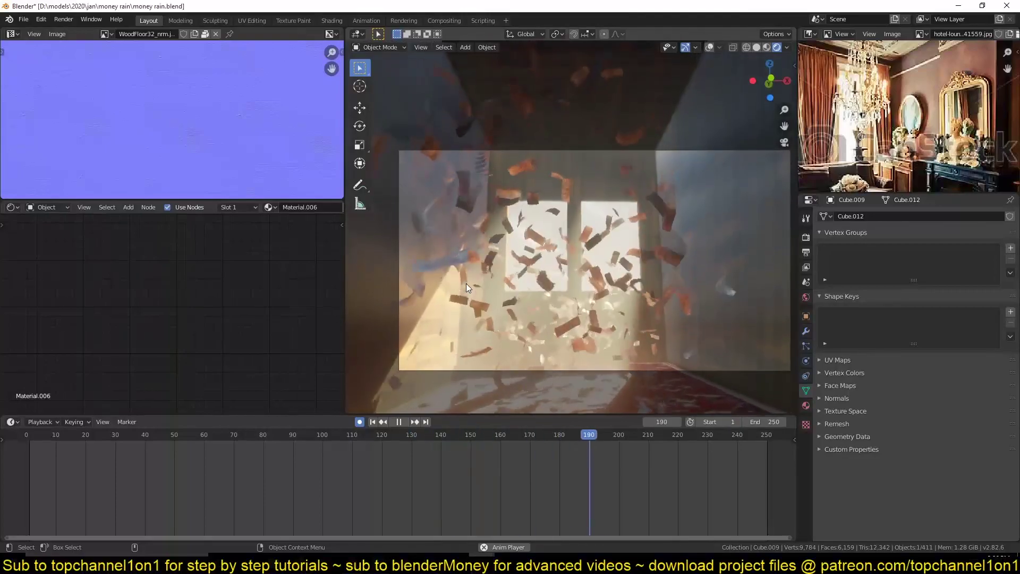
pyautogui.press('space')
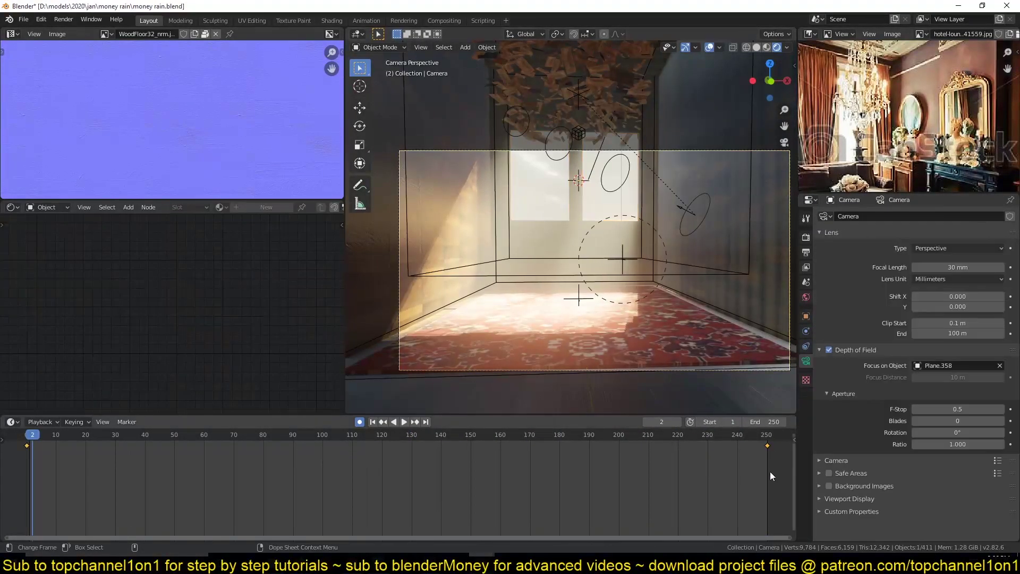
# Jump to the last frame, rotate the camera slightly, and replay the animation
pyautogui.click(764, 434)
pyautogui.press('r')
pyautogui.press('r')
pyautogui.click(455, 302)
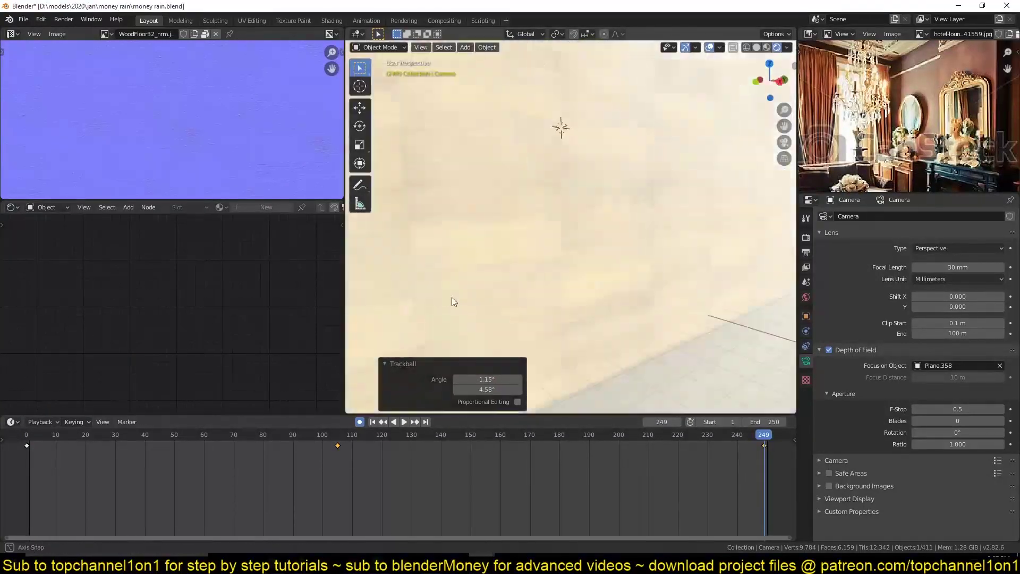
pyautogui.press('space')
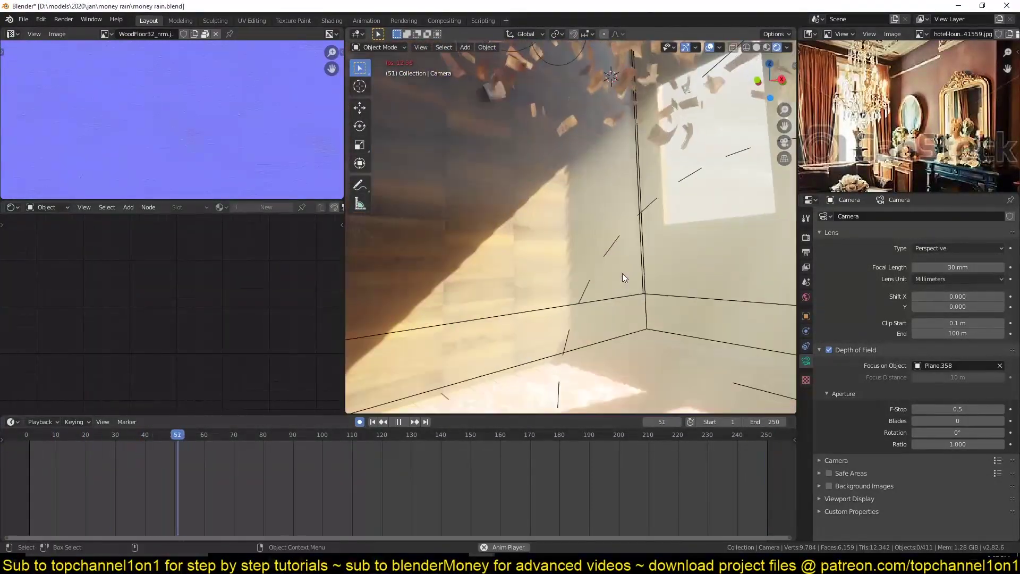
pyautogui.press('Escape')
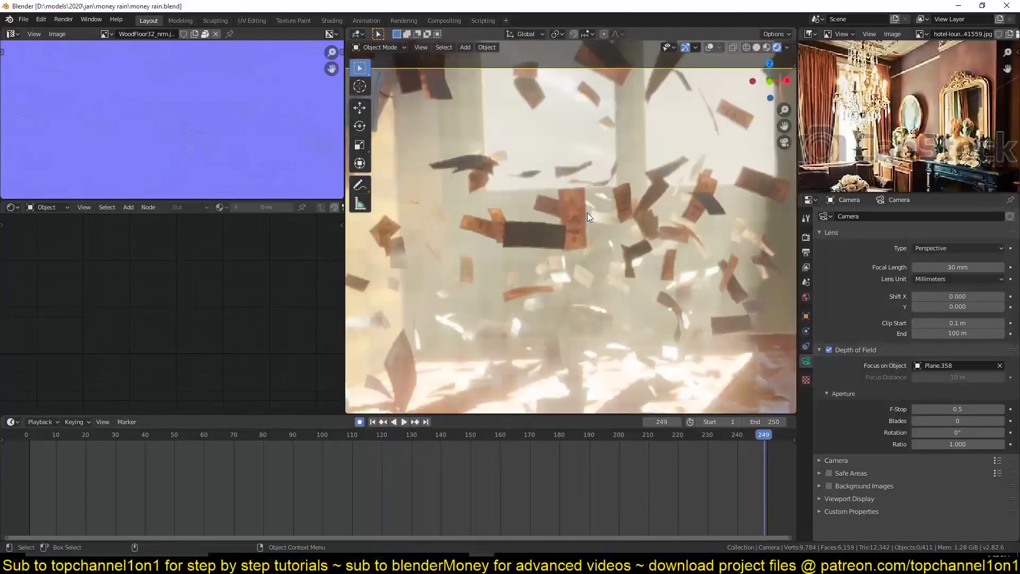
# Return to the first frame and duplicate a wall face of the room mesh
pyautogui.scroll(-3, 588, 212)
pyautogui.hotkey('shift', 'Left')
pyautogui.press('space')
pyautogui.press('Escape')
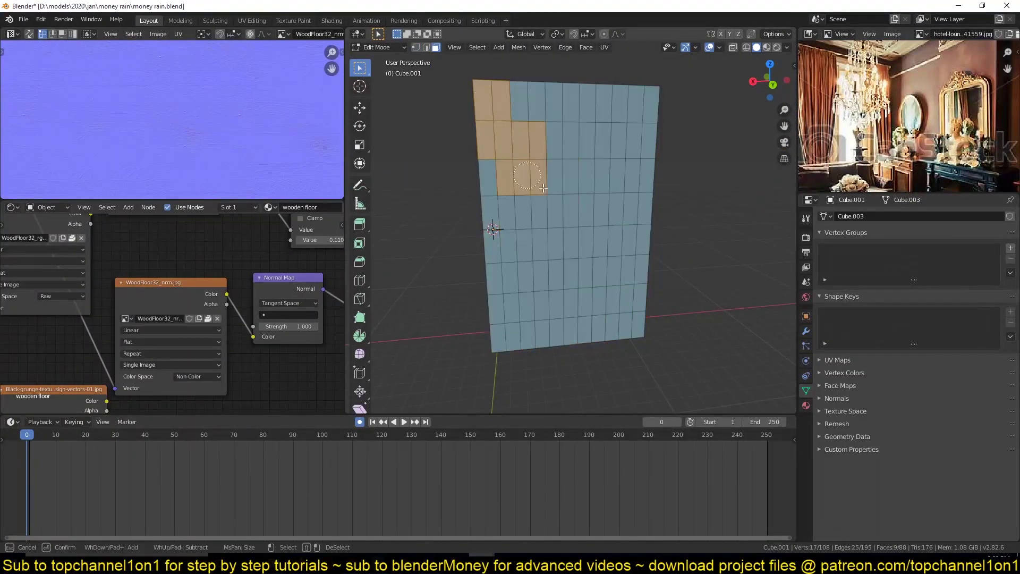
# Circle-select the branch-shaped faces of the window panel from a face-on back view
pyautogui.press('Escape')
pyautogui.hotkey('alt', 'a')
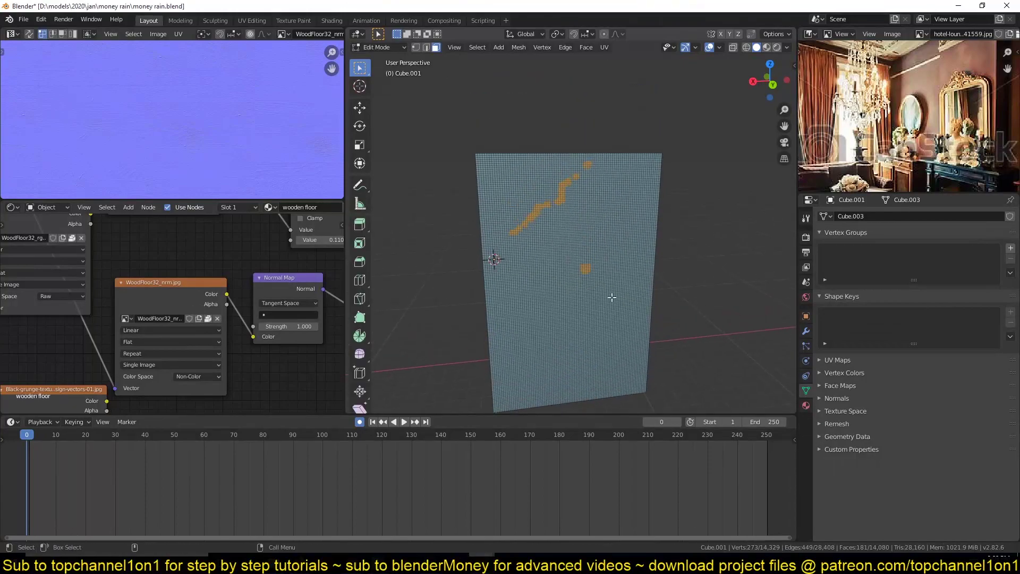
pyautogui.hotkey('alt', 'a')
pyautogui.moveTo(611, 296)
pyautogui.mouseDown(button='middle')
pyautogui.moveTo(655, 250)
pyautogui.moveTo(542, 255)
pyautogui.mouseUp(button='middle')
pyautogui.press('ctrl+KP_3')
pyautogui.press('ctrl+KP_1')
pyautogui.press('c')
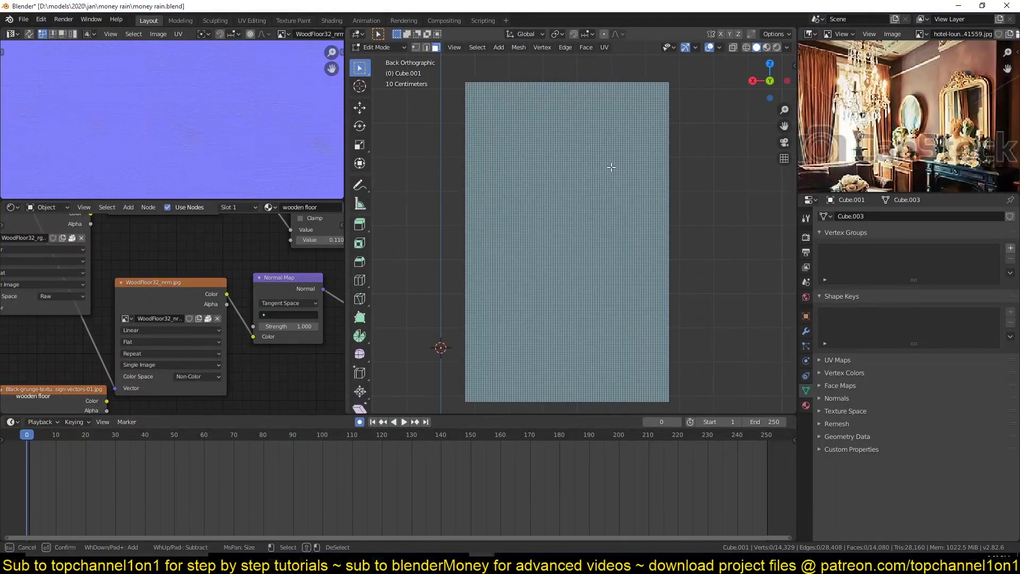
pyautogui.press('Escape')
pyautogui.hotkey('alt', 'a')
pyautogui.press('1')
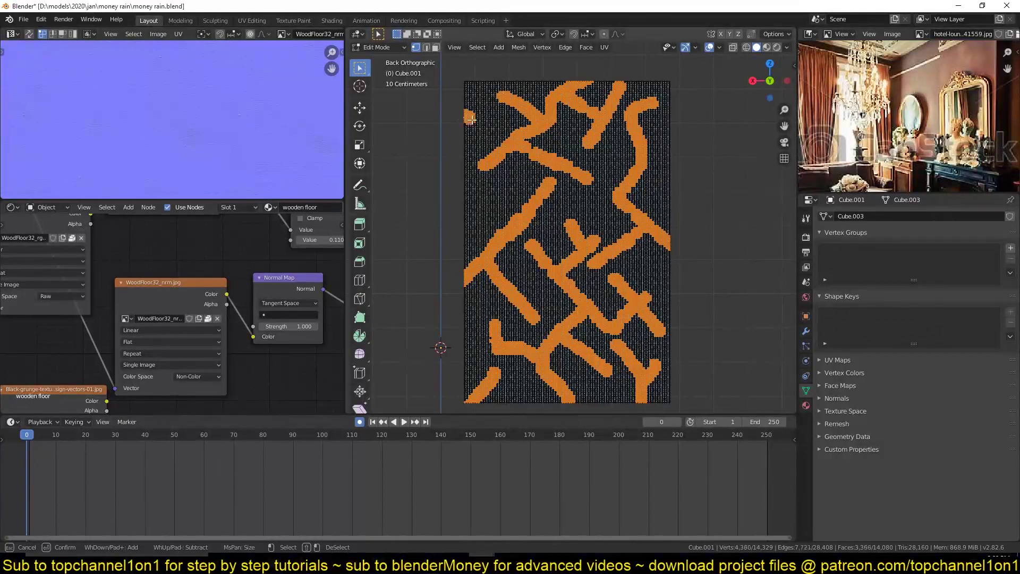
# Delete the faces around the branches and extrude the branch shapes into thickness
pyautogui.hotkey('ctrl', 'i')
pyautogui.press('x')
pyautogui.click(702, 256)
pyautogui.moveTo(703, 257); pyautogui.dragTo(594, 253, button='middle')
pyautogui.press('Tab')
# Scale the branch caster thinner along the global Y axis
pyautogui.press('s')
pyautogui.press('y')
pyautogui.click(677, 192)
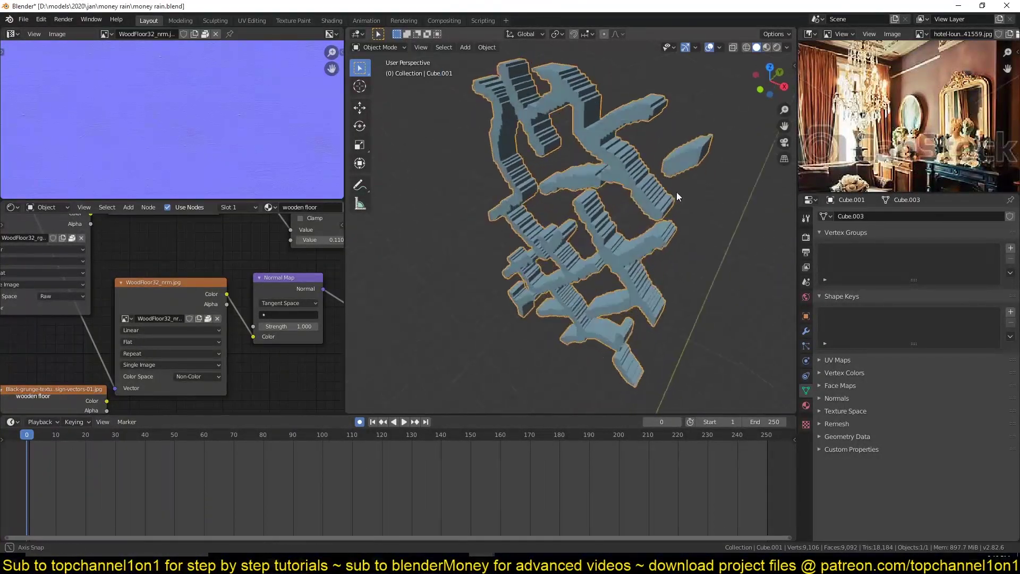
pyautogui.rightClick(665, 224)
pyautogui.click(707, 351)
pyautogui.hotkey('ctrl', 'z')
# Apply a Planar Decimate modifier with a raised angle limit, then return to solid shading
pyautogui.click(806, 331)
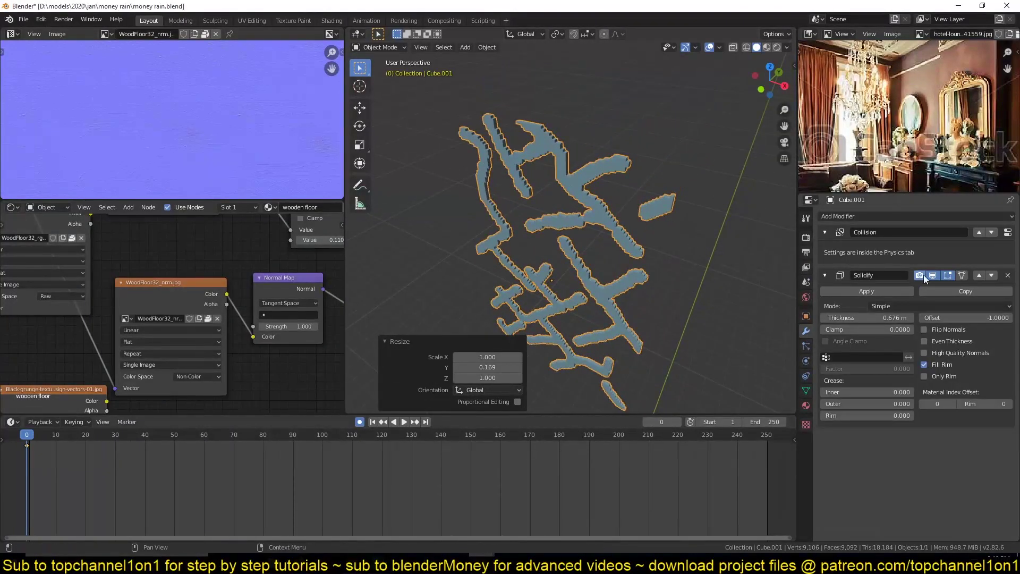
pyautogui.click(829, 216)
pyautogui.click(804, 287)
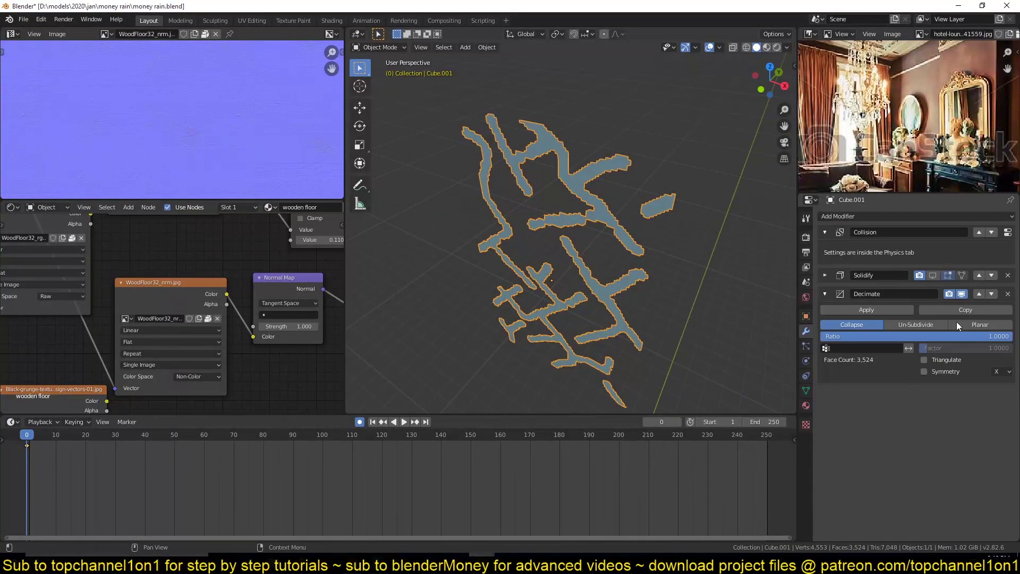
pyautogui.hotkey('shift', 'z')
pyautogui.click(915, 324)
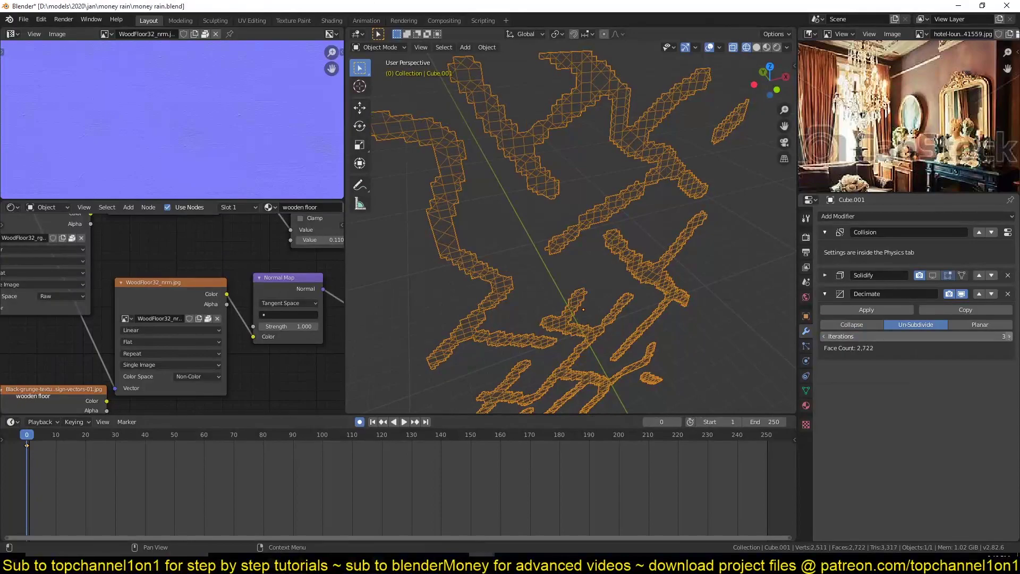
pyautogui.click(852, 325)
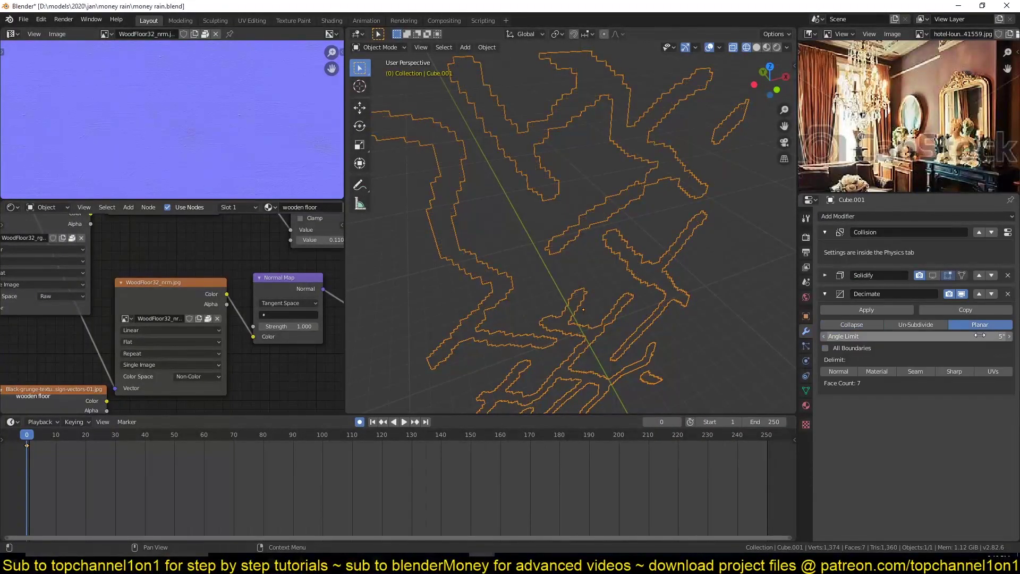
pyautogui.moveTo(958, 336); pyautogui.dragTo(903, 336)
pyautogui.click(867, 310)
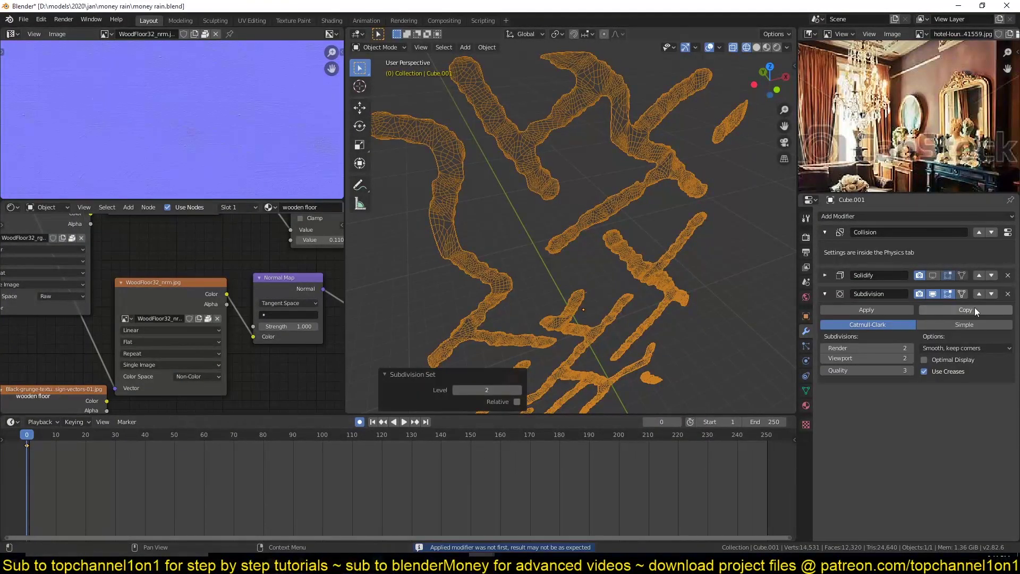
pyautogui.press('z')
pyautogui.click(729, 254)
# Move the branch caster along X into the right window and save the file
pyautogui.press('KP_Divide')
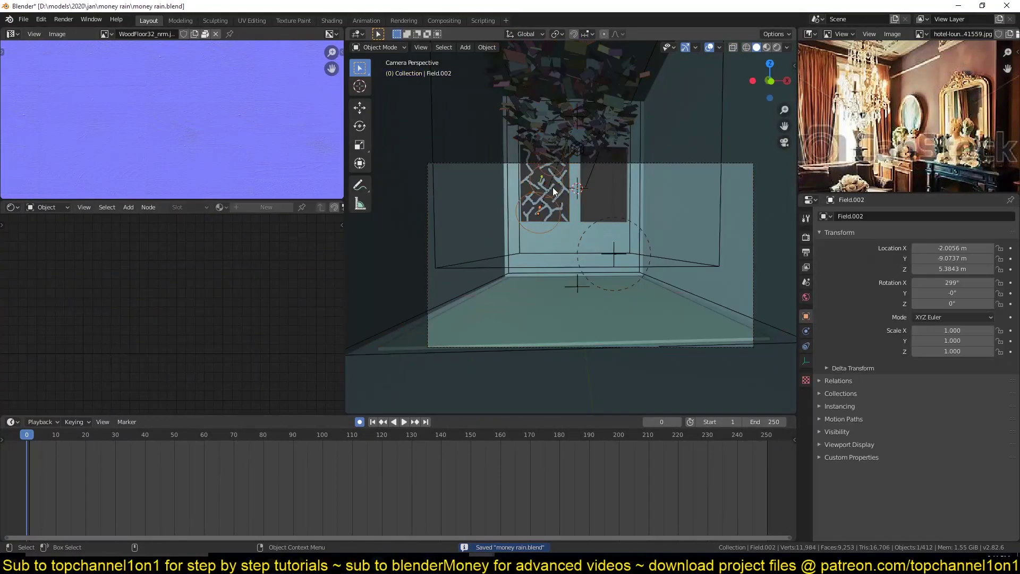
pyautogui.click(552, 186)
pyautogui.press('g')
pyautogui.press('x')
pyautogui.click(616, 192)
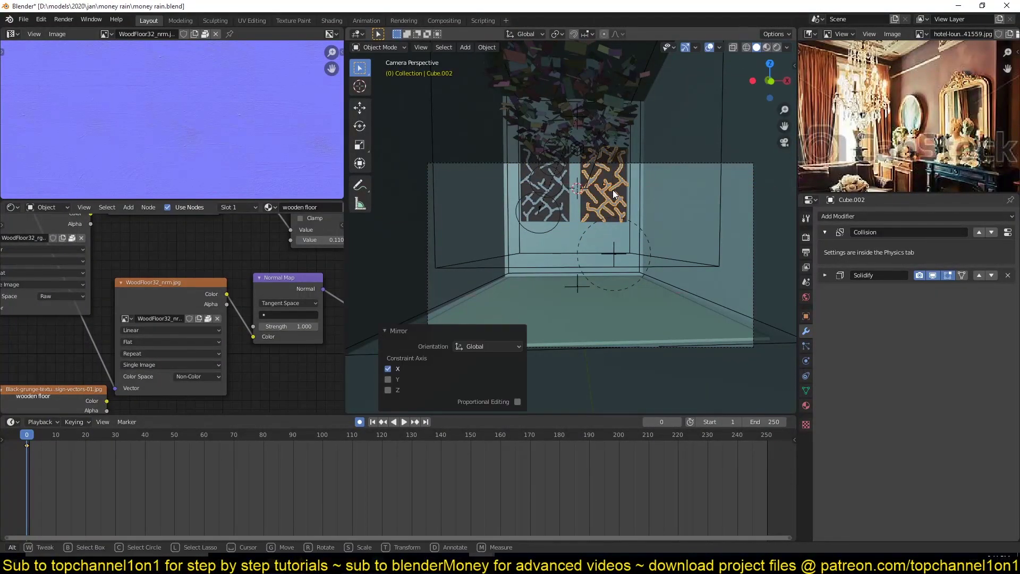
pyautogui.hotkey('alt', 'a')
pyautogui.hotkey('ctrl', 's')
# Check shadows in rendered view, try shifting the other caster along X, undo, and play
pyautogui.click(777, 47)
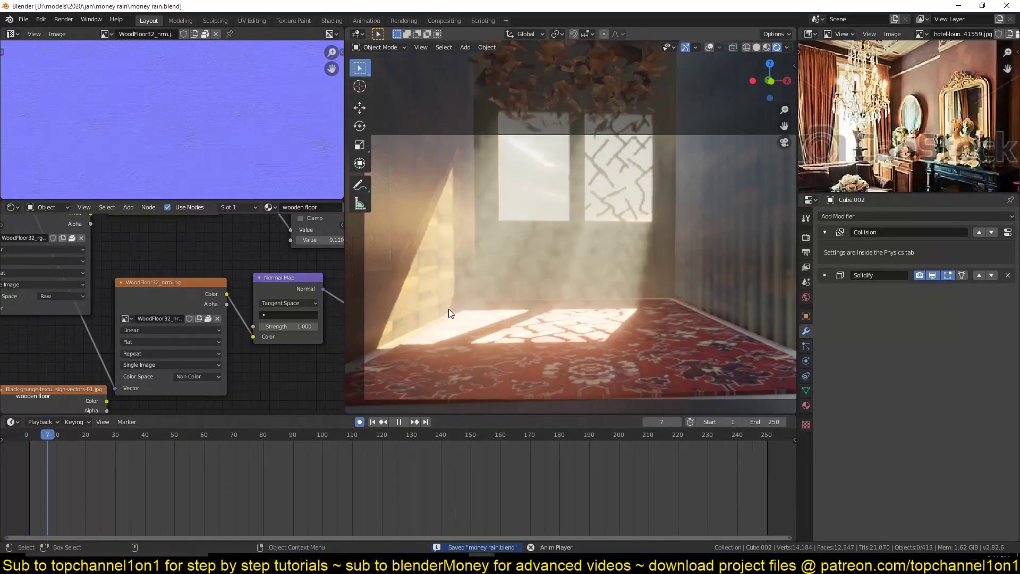
pyautogui.click(623, 196)
pyautogui.press('g')
pyautogui.press('x')
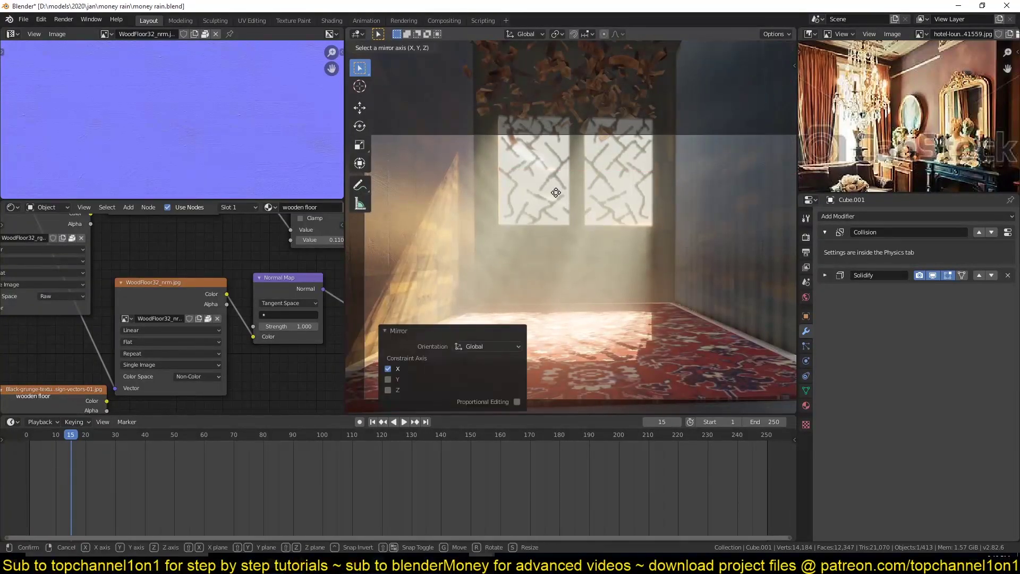
pyautogui.hotkey('ctrl', 'z')
pyautogui.press('space')
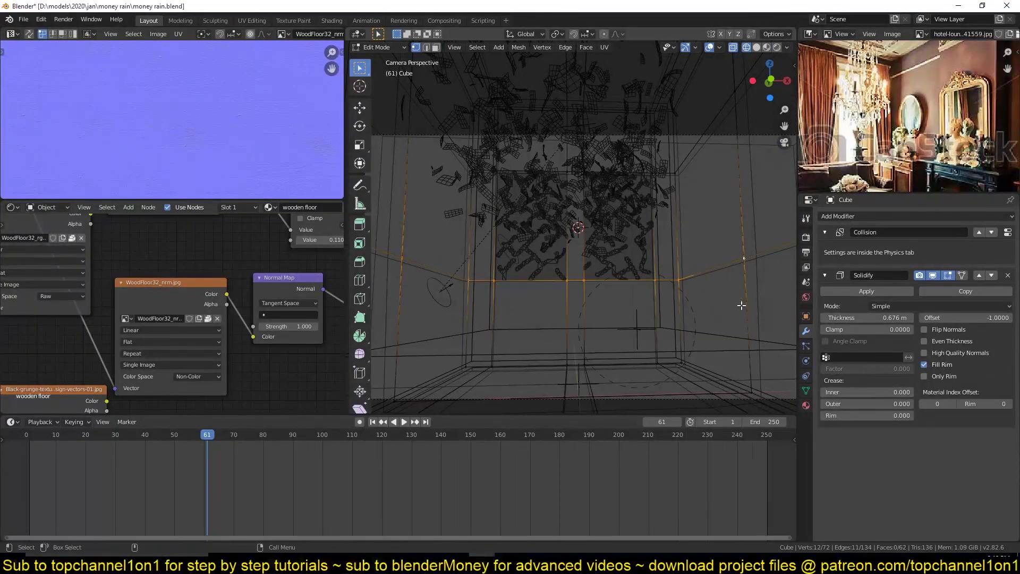
# Raise the room's top edges along Z, select the room mesh, and save
pyautogui.click(777, 47)
pyautogui.press('g')
pyautogui.press('z')
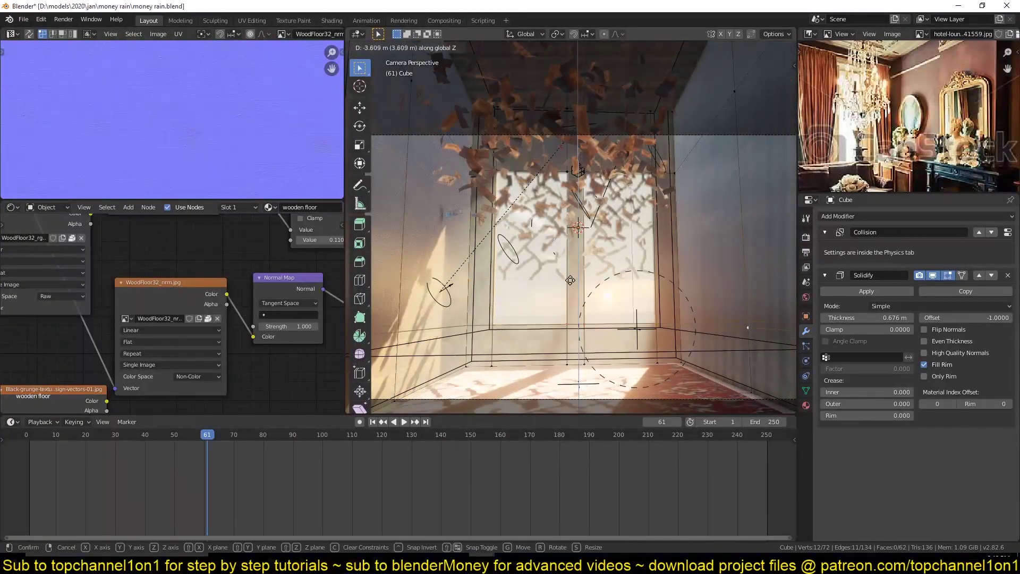
pyautogui.click(571, 280)
pyautogui.press('Tab')
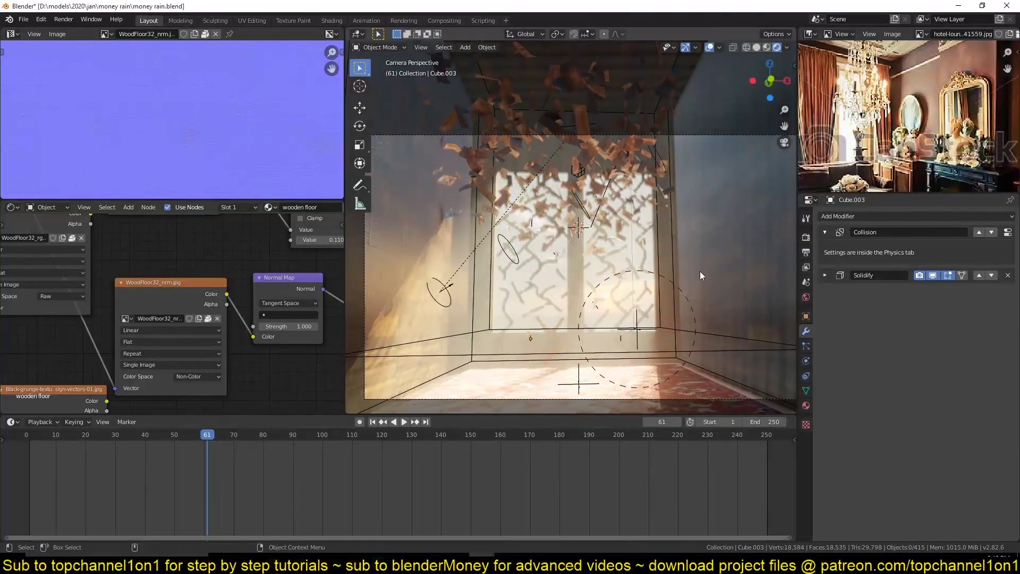
pyautogui.click(722, 228)
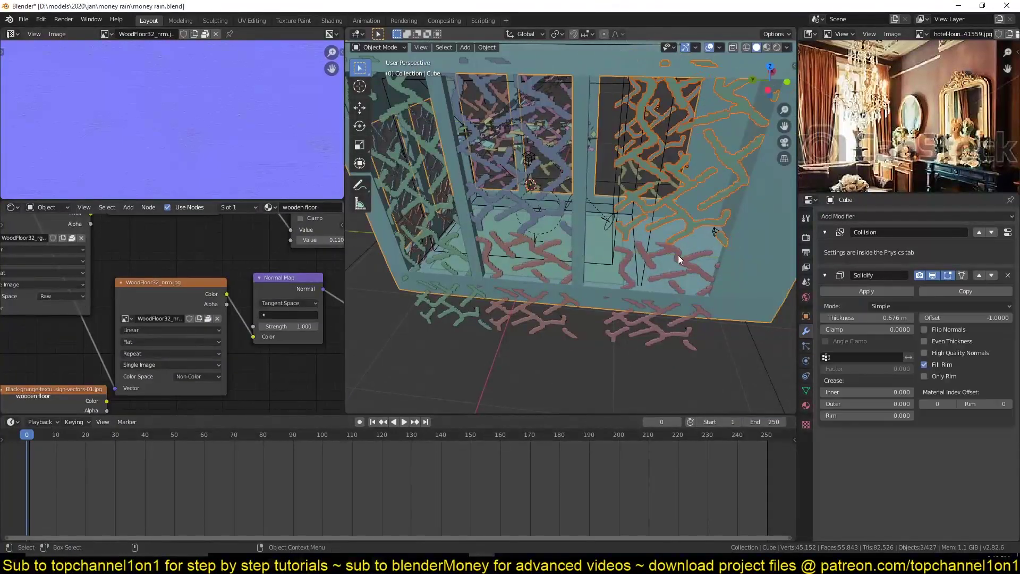
pyautogui.hotkey('ctrl', 's')
# Preview the rendered room and scrub through the falling money animation
pyautogui.click(777, 45)
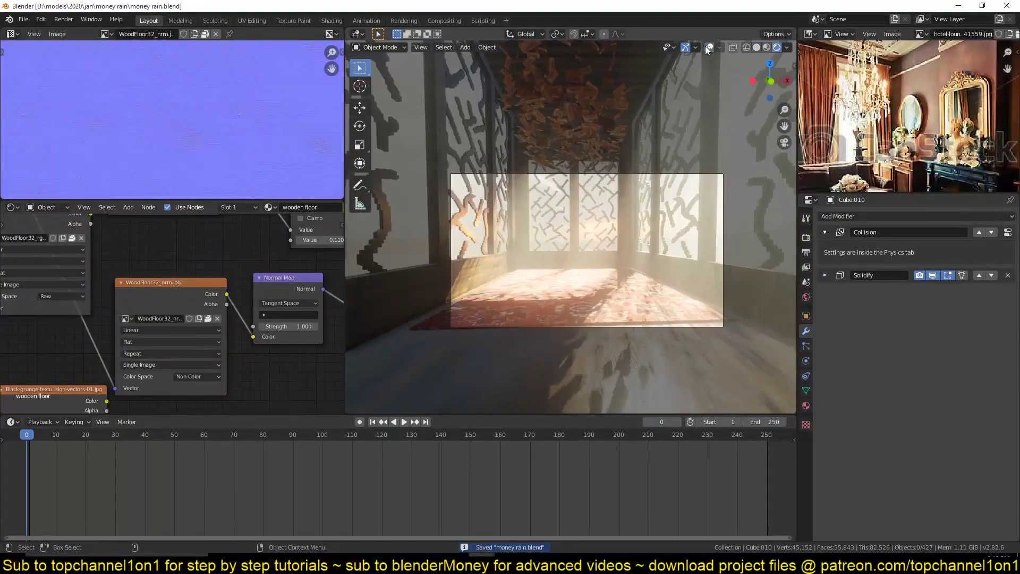
pyautogui.click(607, 256)
pyautogui.moveTo(512, 453); pyautogui.dragTo(608, 458)
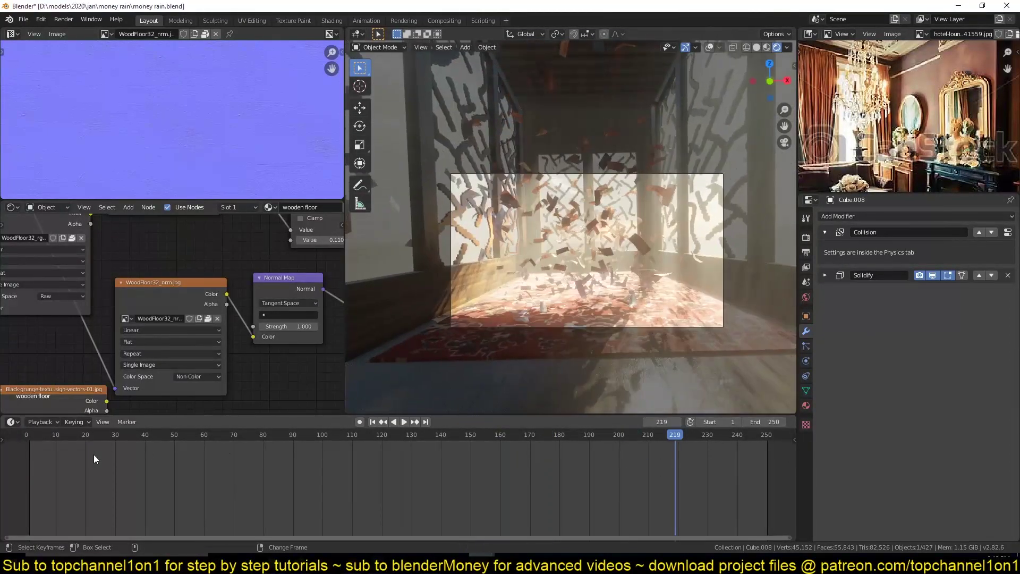
pyautogui.moveTo(585, 298)
pyautogui.mouseDown(button='middle')
pyautogui.moveTo(662, 305)
pyautogui.moveTo(614, 170)
pyautogui.moveTo(570, 299)
pyautogui.moveTo(438, 212)
pyautogui.mouseUp(button='middle')
pyautogui.scroll(-5, 614, 170)
pyautogui.scroll(5, 569, 299)
pyautogui.scroll(-5, 438, 212)
# Stretch the irradiance volume along Y, then view through the camera and save
pyautogui.click(661, 250)
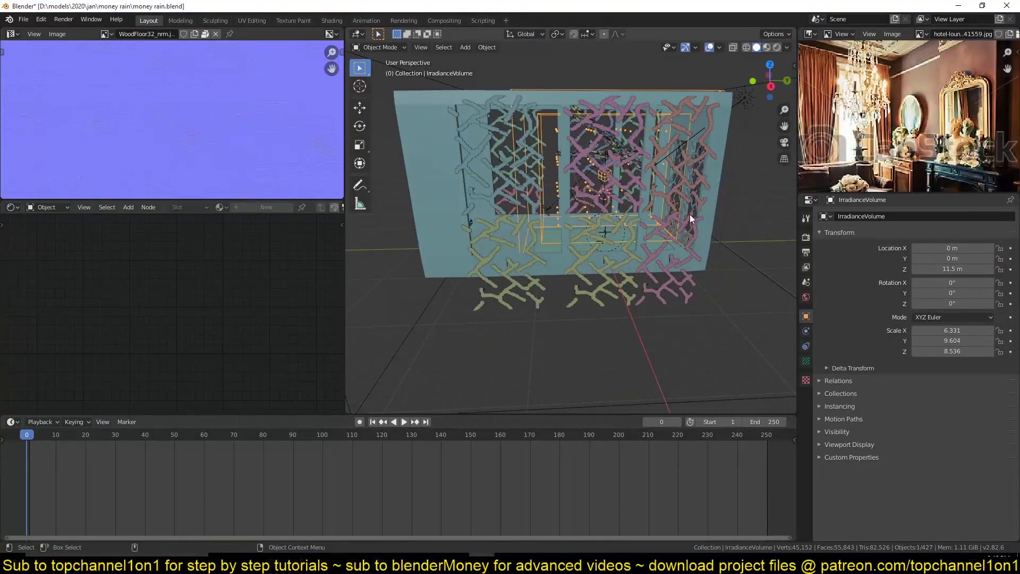
pyautogui.press('s')
pyautogui.press('y')
pyautogui.click(742, 212)
pyautogui.press('g')
pyautogui.press('y')
pyautogui.click(807, 237)
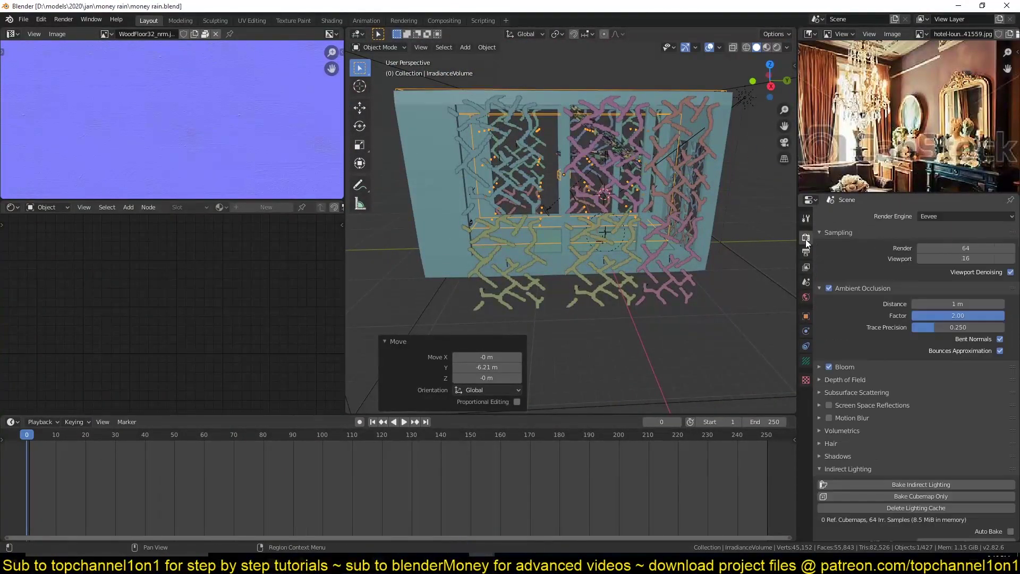
pyautogui.press('KP_0')
pyautogui.hotkey('ctrl', 's')
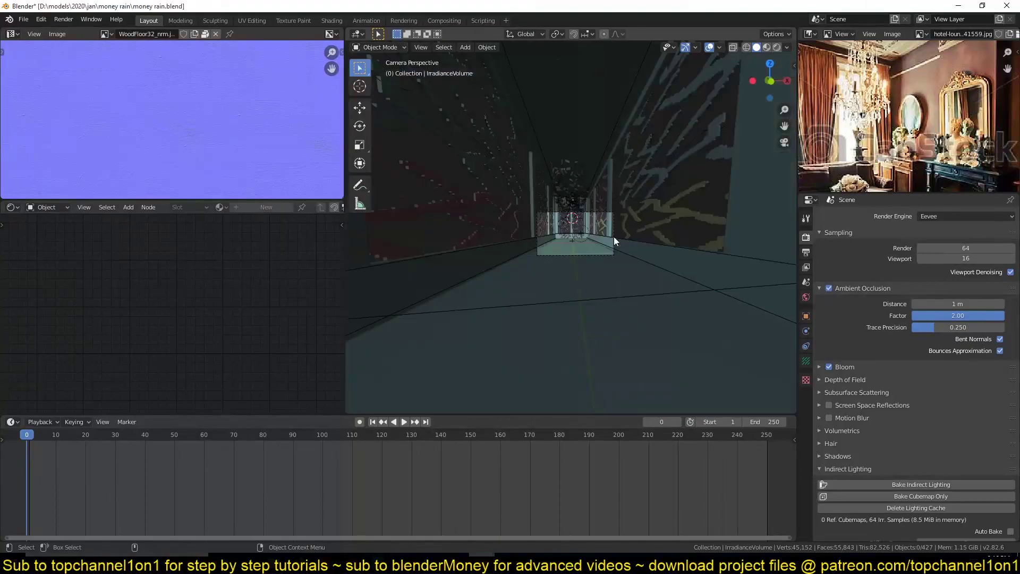
# Play the animation in rendered and material preview shading, then save
pyautogui.click(777, 47)
pyautogui.press('space')
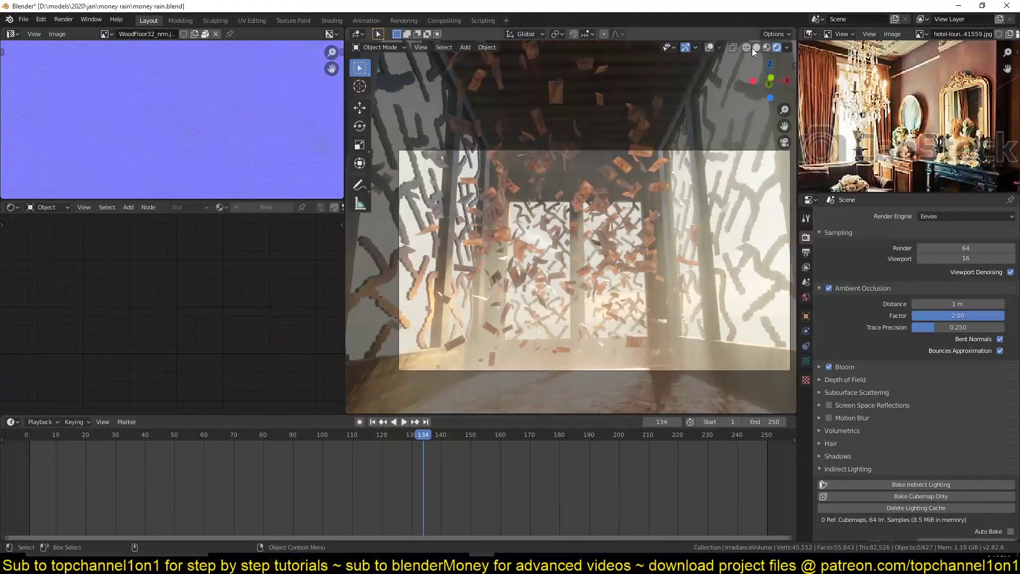
pyautogui.click(766, 46)
pyautogui.press('space')
pyautogui.hotkey('ctrl', 's')
pyautogui.click(778, 47)
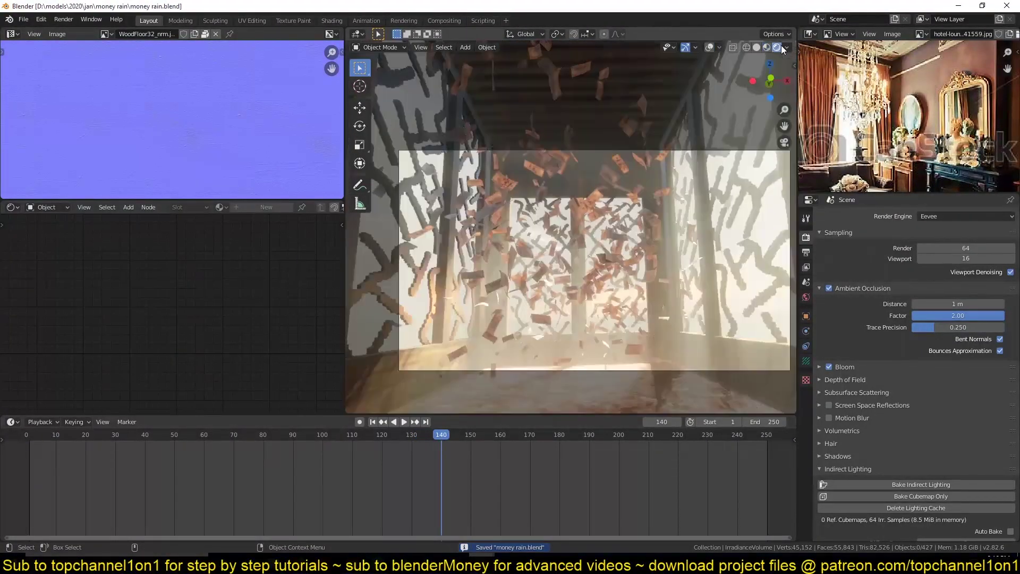
# Try raising the wooden floor along Z, then undo the move
pyautogui.click(751, 269)
pyautogui.press('g')
pyautogui.press('z')
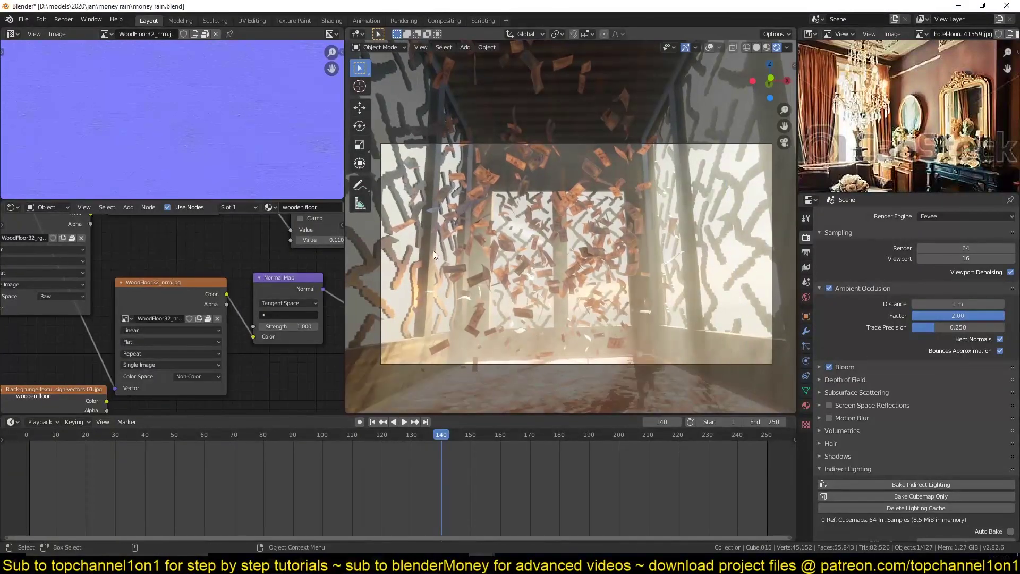
pyautogui.click(589, 281)
pyautogui.hotkey('ctrl', 'z')
pyautogui.hotkey('ctrl', 'z')
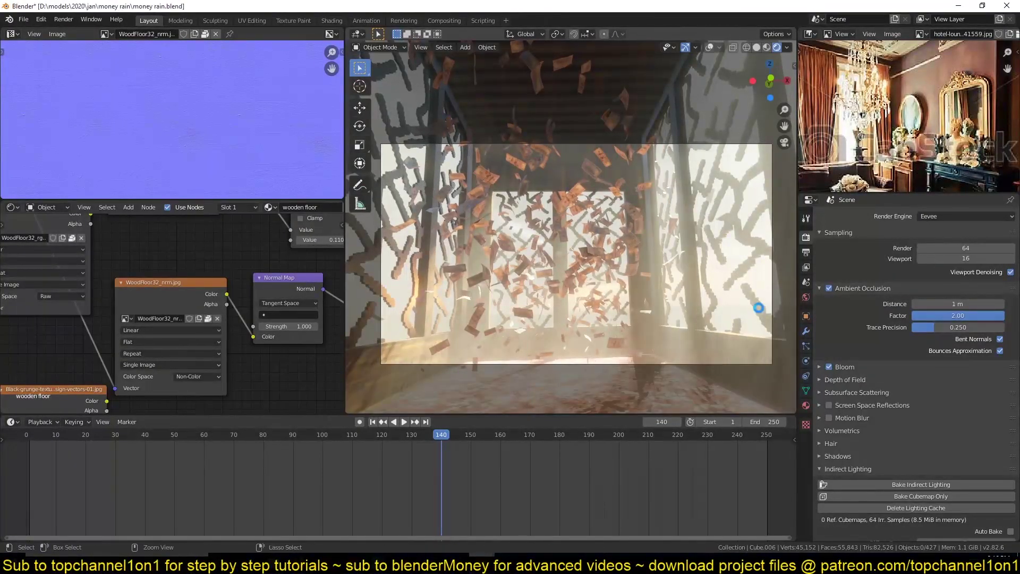
# Clear the camera's focus object and set the depth-of-field focus distance to 25 m
pyautogui.click(709, 47)
pyautogui.click(772, 239)
pyautogui.click(806, 361)
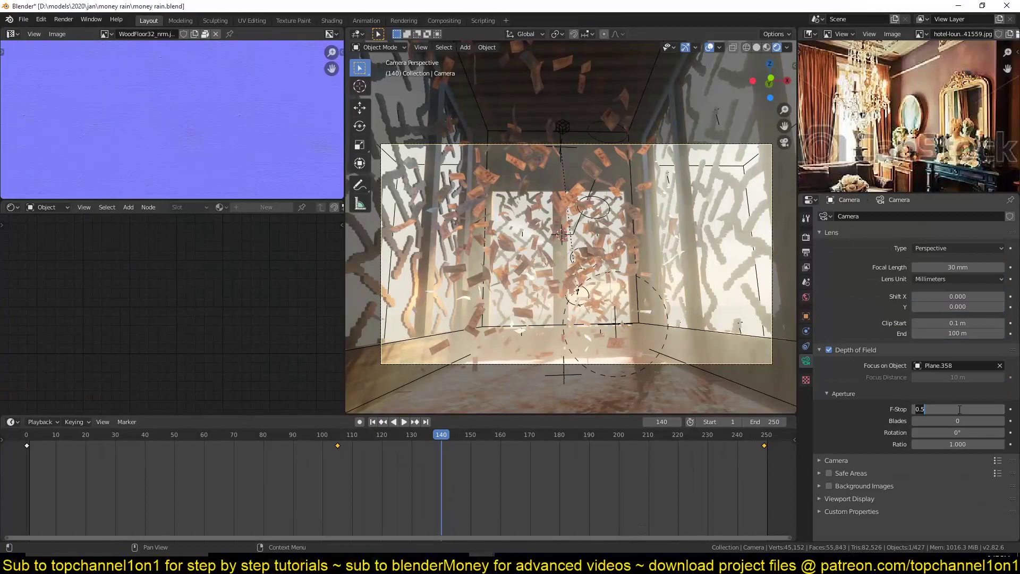
pyautogui.click(999, 366)
pyautogui.click(973, 393)
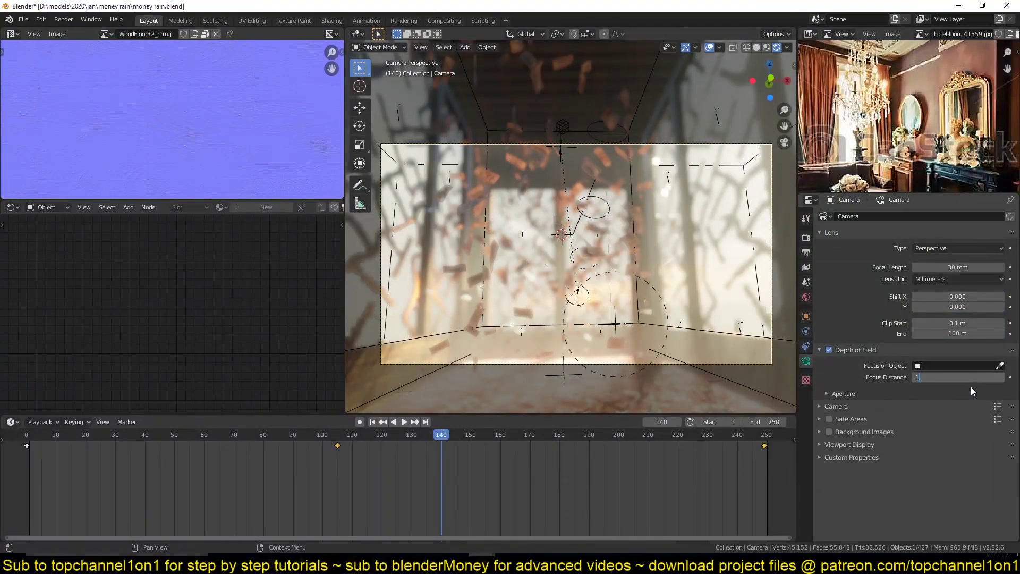
pyautogui.click(973, 393)
pyautogui.moveTo(951, 377); pyautogui.dragTo(966, 377)
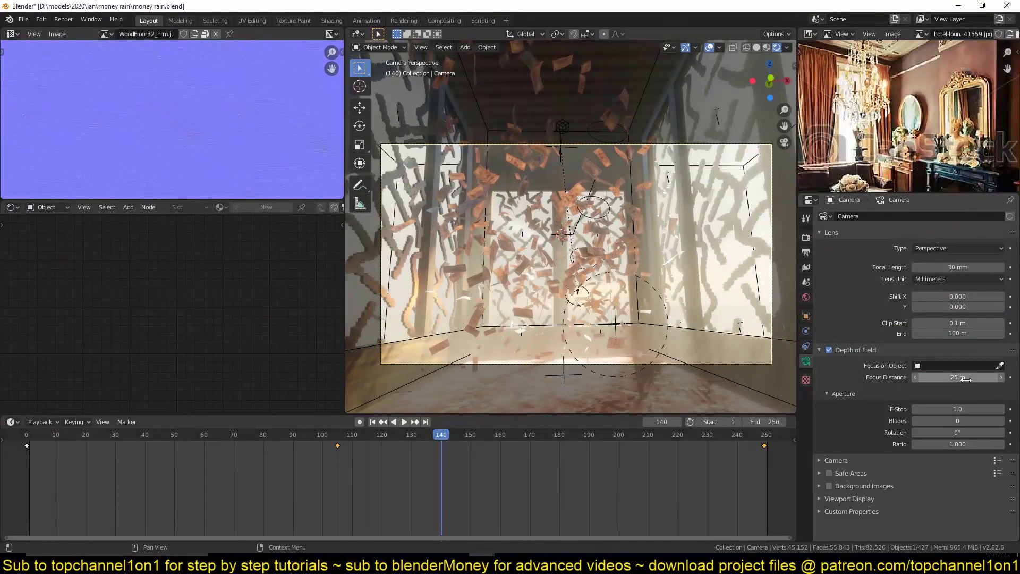